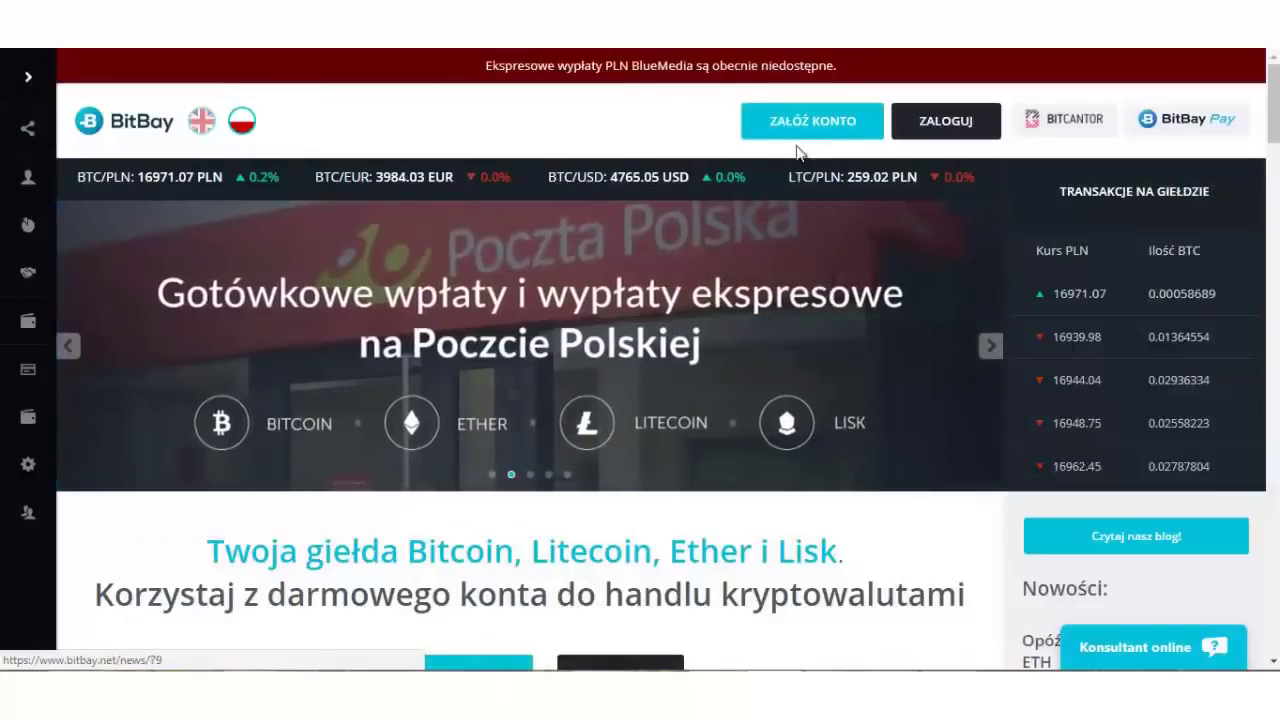
Register a new BitBay account with the autofilled e-mail, adding a 1 before the @.
{"action": "left_click", "coordinate": [815, 130]}
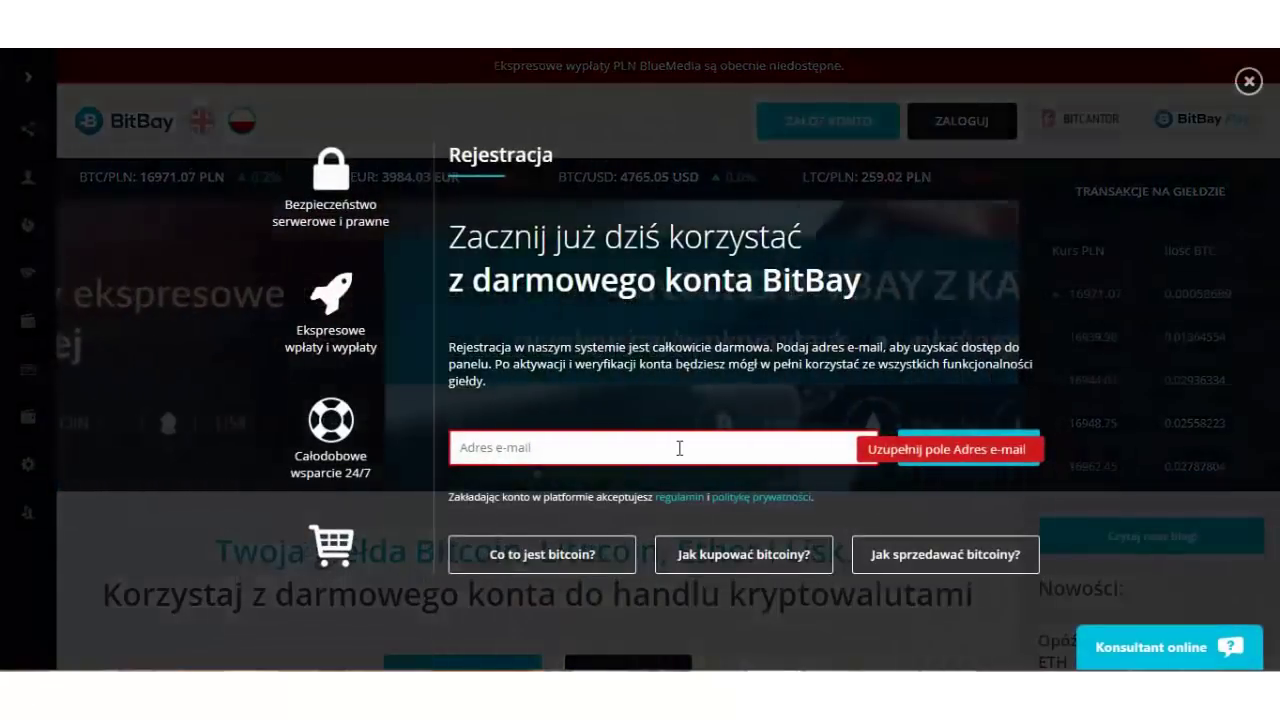
{"action": "left_click", "coordinate": [491, 435]}
{"action": "left_click", "coordinate": [524, 448]}
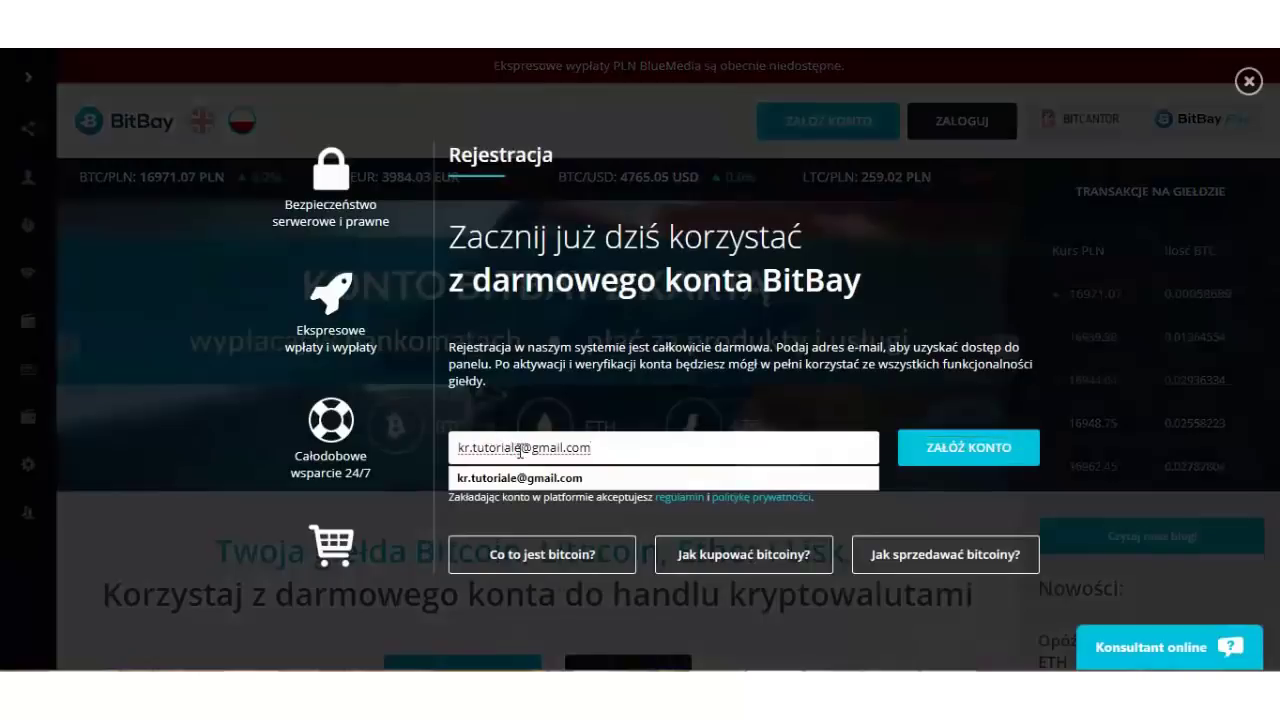
{"action": "type", "text": "1"}
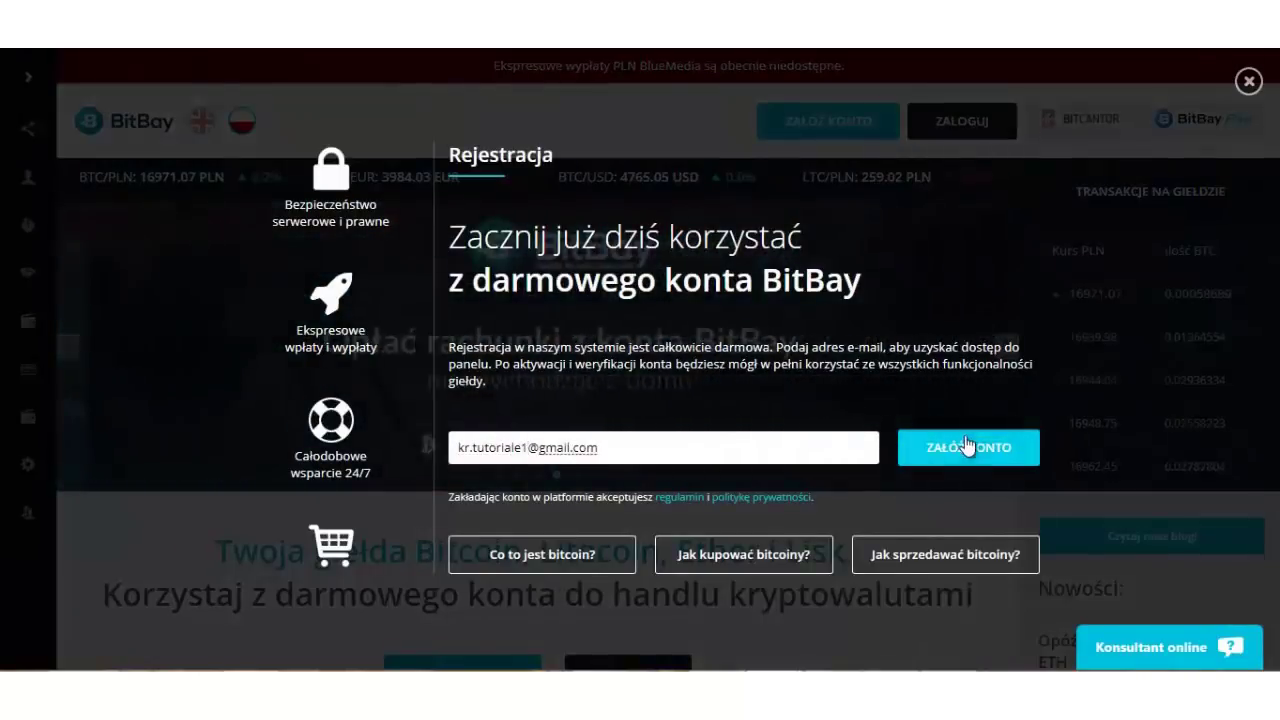
{"action": "left_click", "coordinate": [972, 458]}
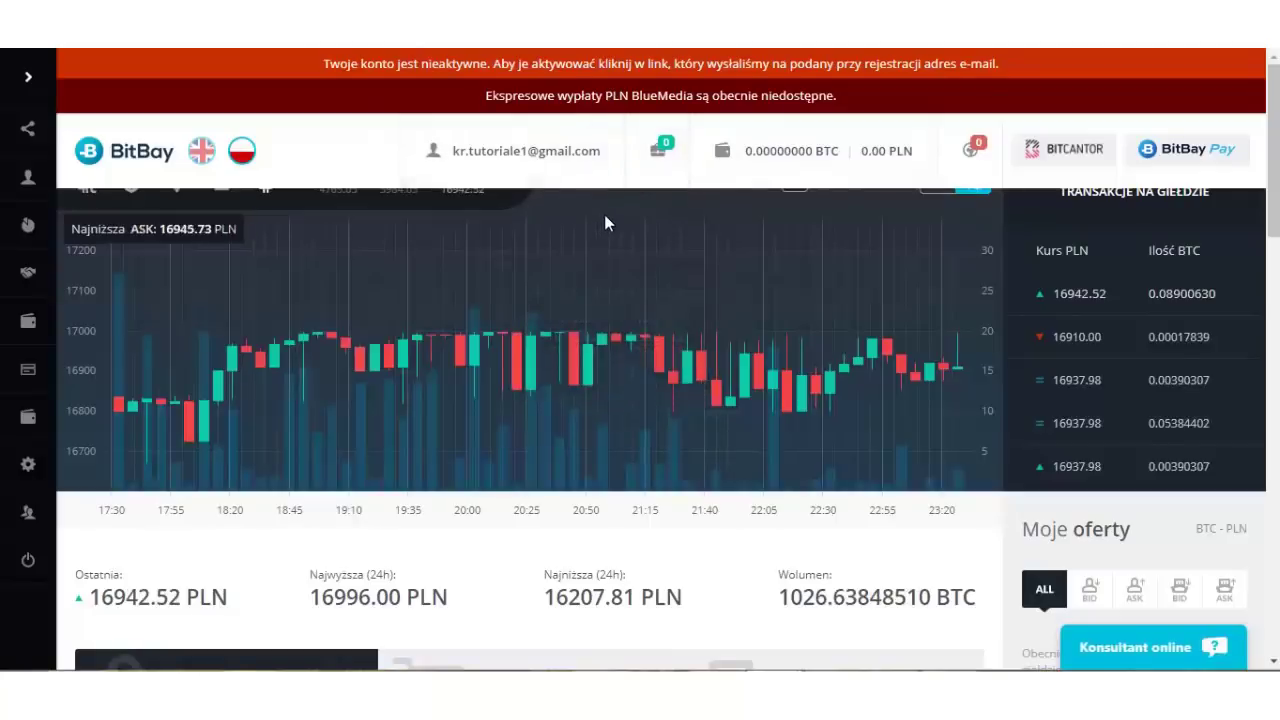
Browse the buy/sell offer forms and BID/ASK lists, then open the 'Aktywacja konta BitBay' e-mail.
{"action": "scroll", "coordinate": [606, 234], "scroll_direction": "down", "scroll_amount": 5}
{"action": "mouse_move", "coordinate": [10, 110]}
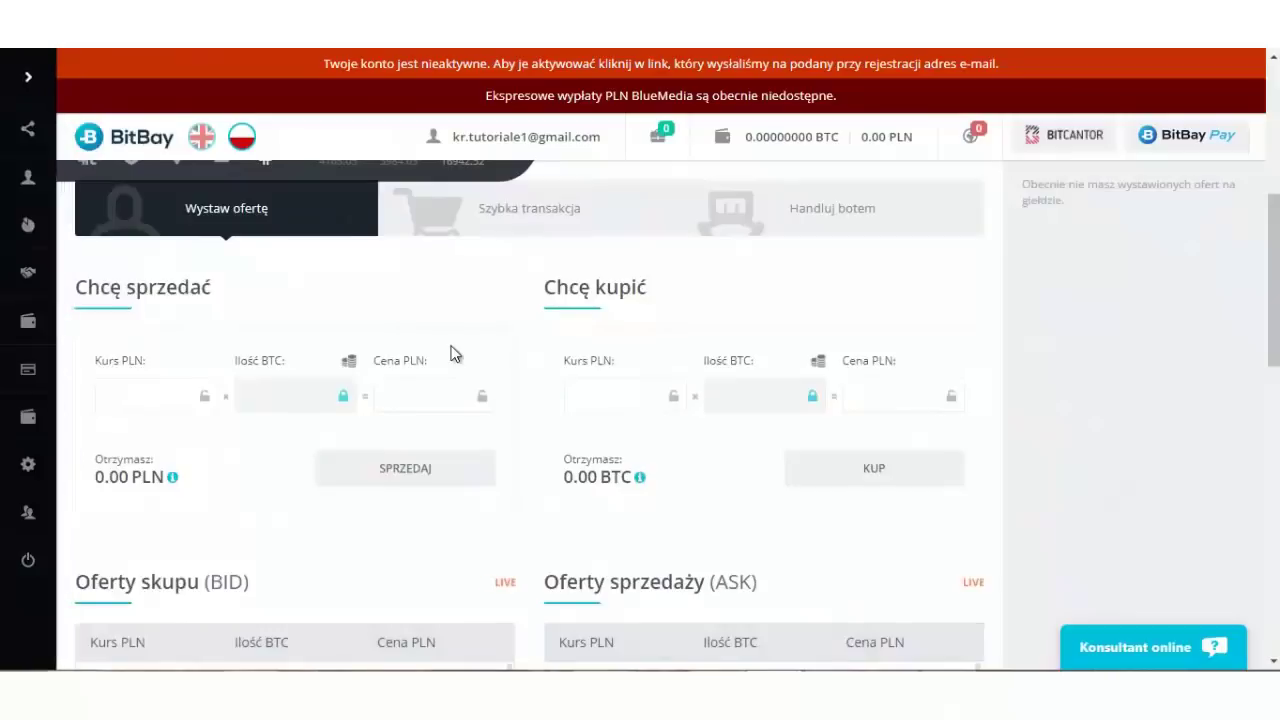
{"action": "scroll", "coordinate": [491, 326], "scroll_direction": "down", "scroll_amount": 5}
{"action": "scroll", "coordinate": [694, 400], "scroll_direction": "down", "scroll_amount": 3}
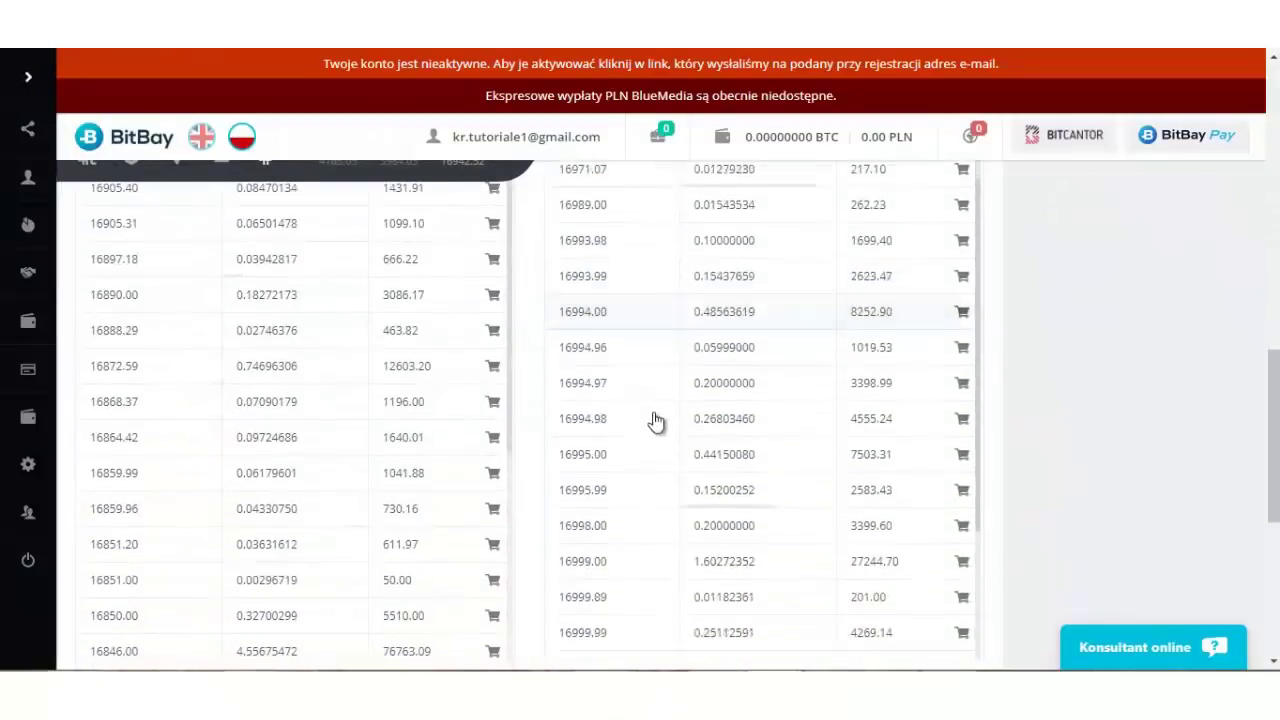
{"action": "scroll", "coordinate": [521, 398], "scroll_direction": "up", "scroll_amount": 10}
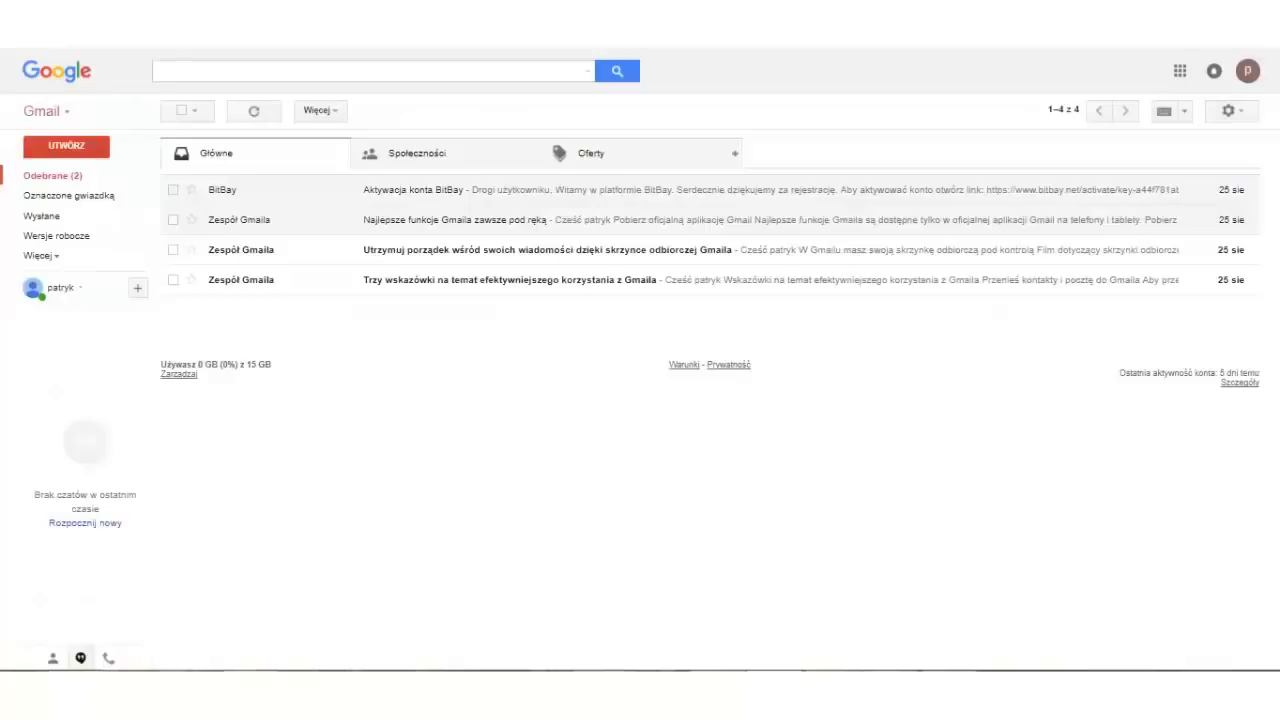
{"action": "left_click", "coordinate": [506, 199]}
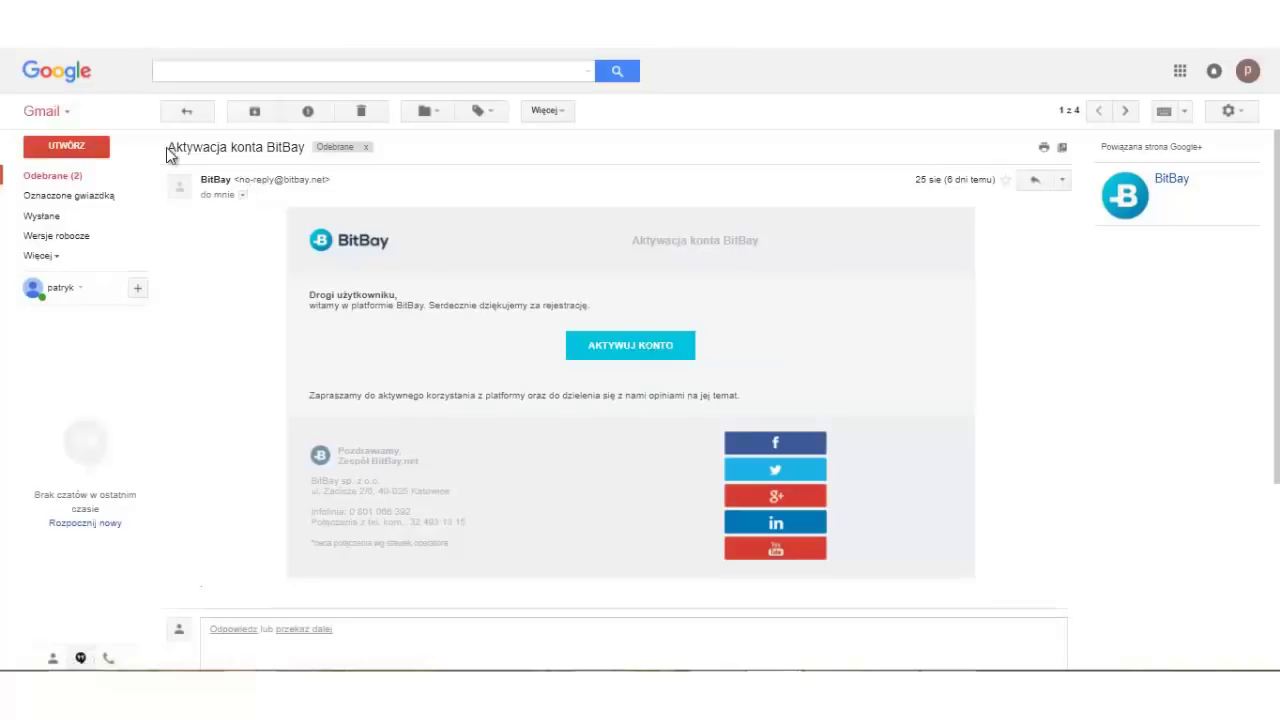
Follow the AKTYWUJ KONTO link in the BitBay activation e-mail.
{"action": "left_click", "coordinate": [616, 352]}
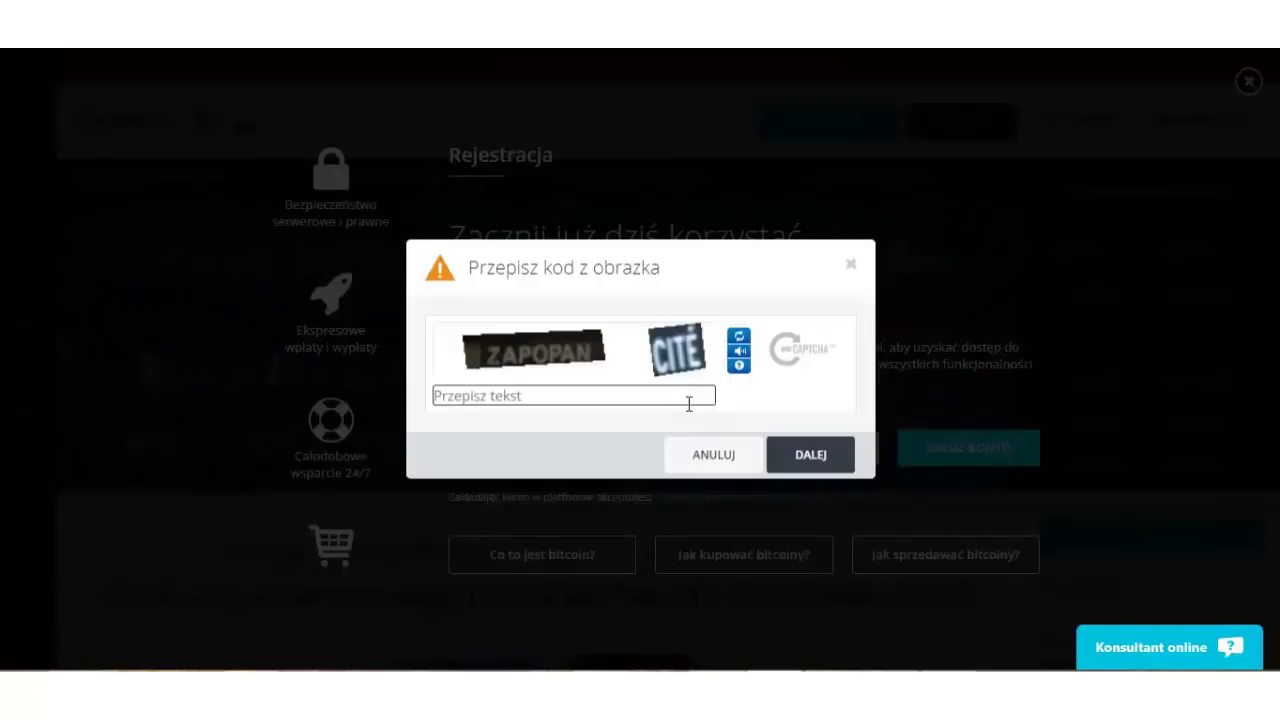
Retype the captcha words from the picture into Przepisz tekst and confirm with DALEJ.
{"action": "type", "text": "ZAP"}
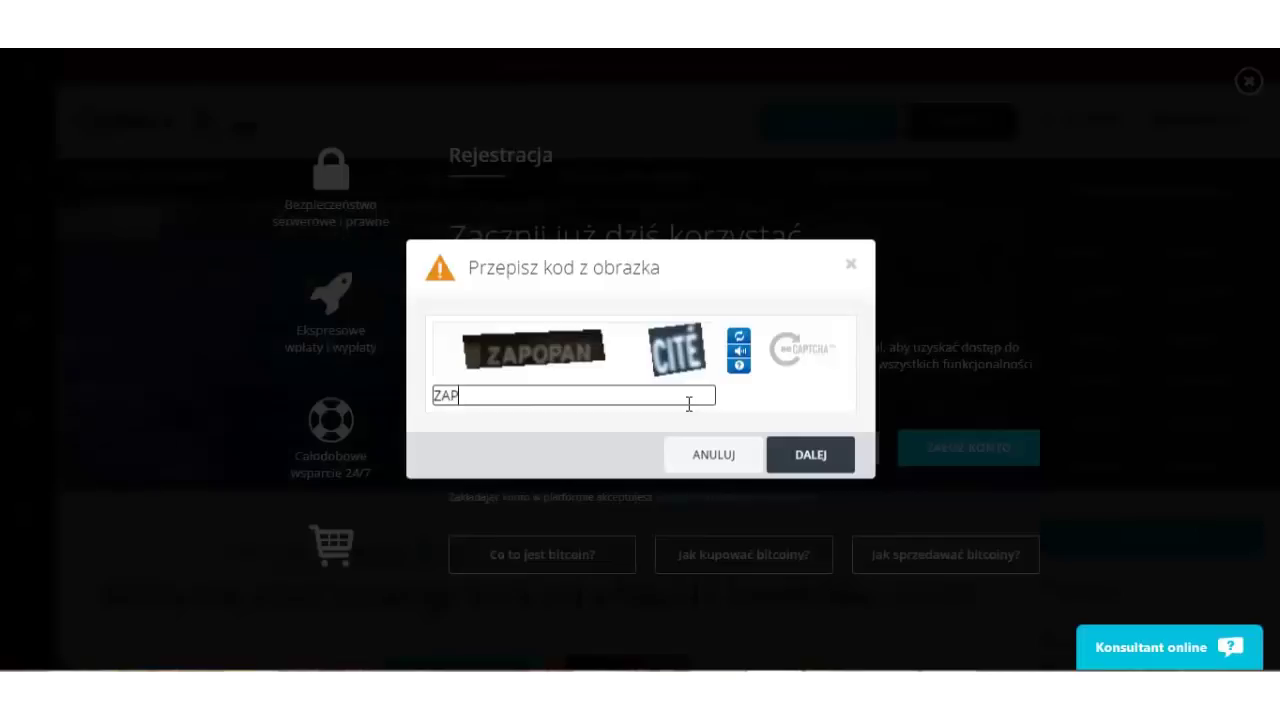
{"action": "type", "text": "OPAN CITE"}
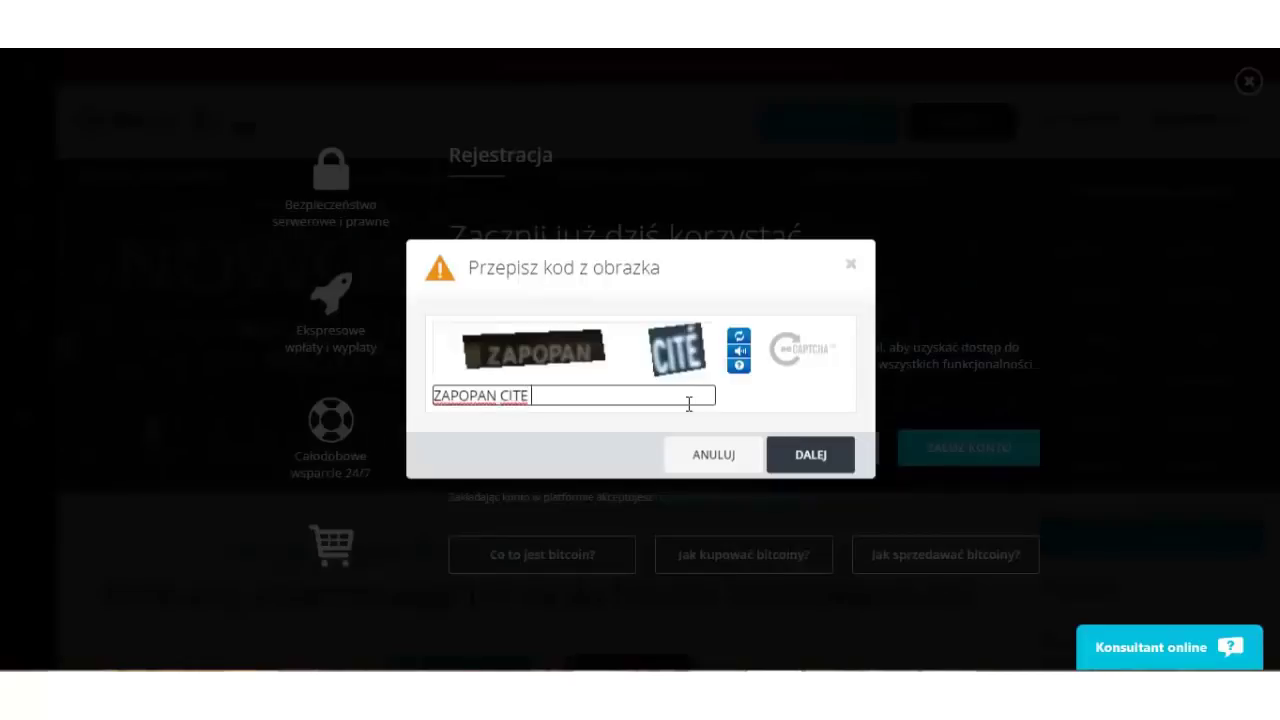
{"action": "left_click", "coordinate": [811, 457]}
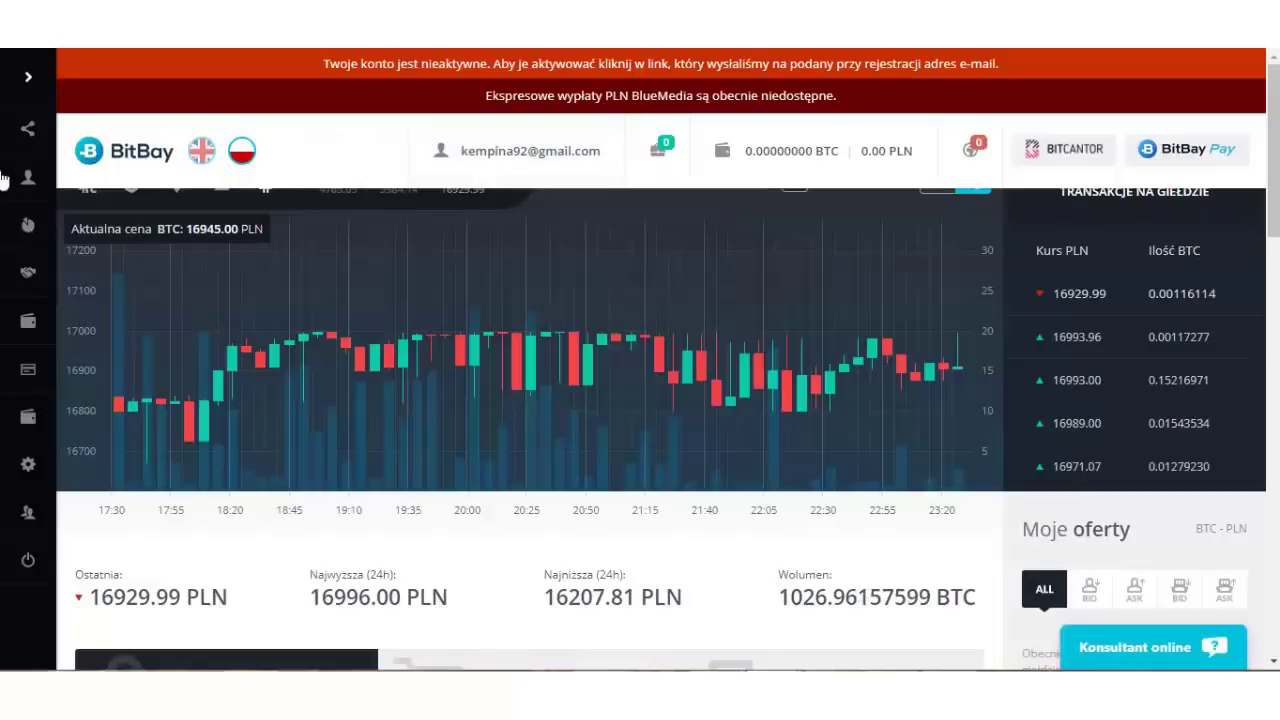
{"action": "mouse_move", "coordinate": [40, 320]}
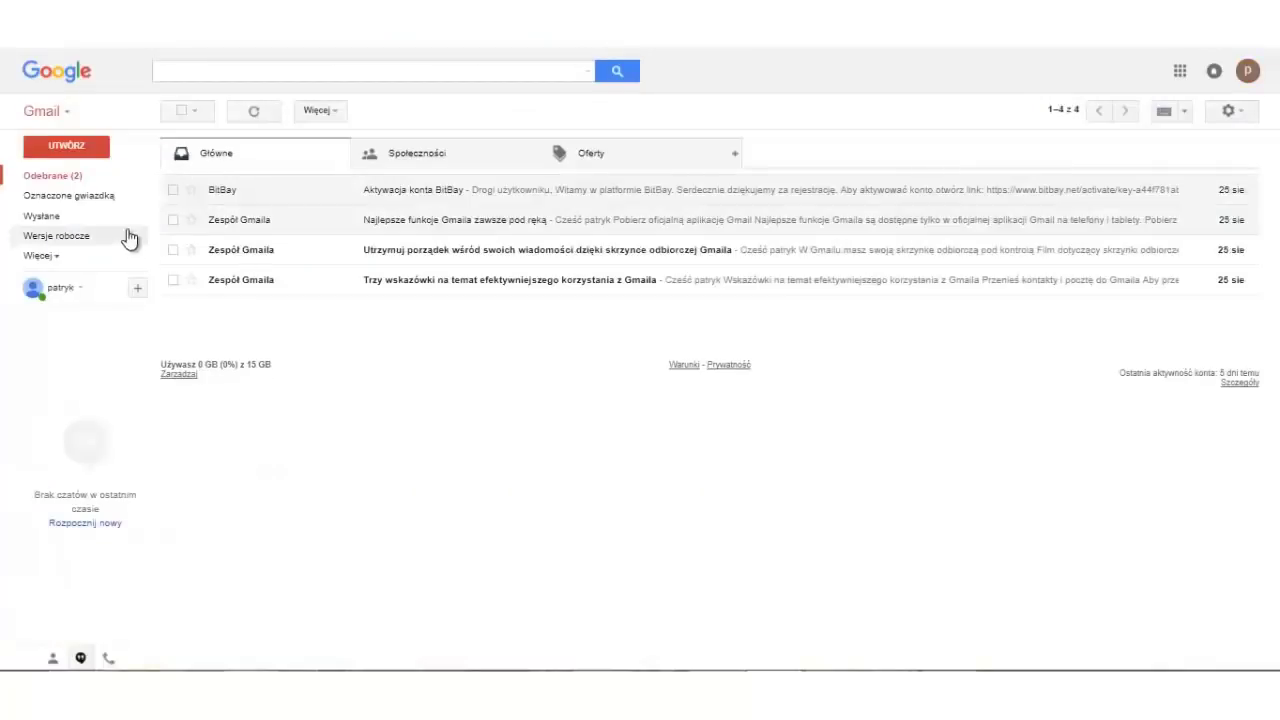
Reopen the BitBay activation e-mail from the inbox and follow its AKTYWUJ KONTO link.
{"action": "left_click", "coordinate": [538, 192]}
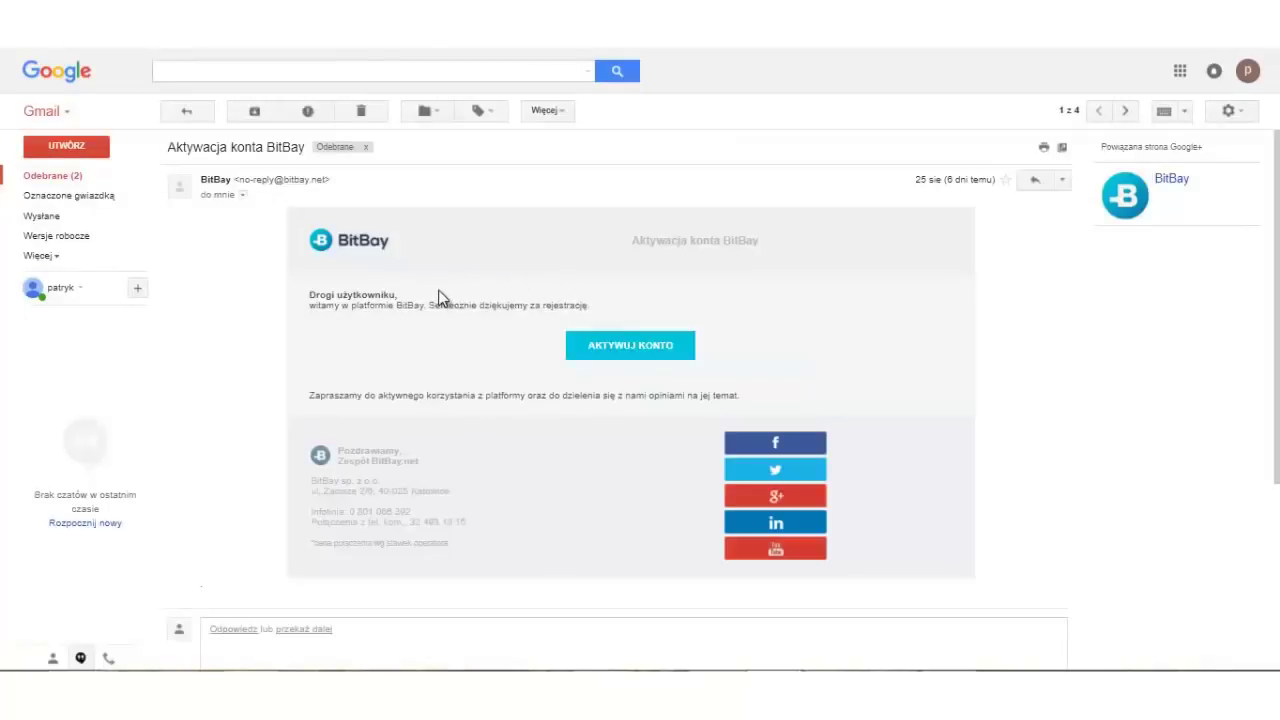
{"action": "left_click", "coordinate": [632, 350]}
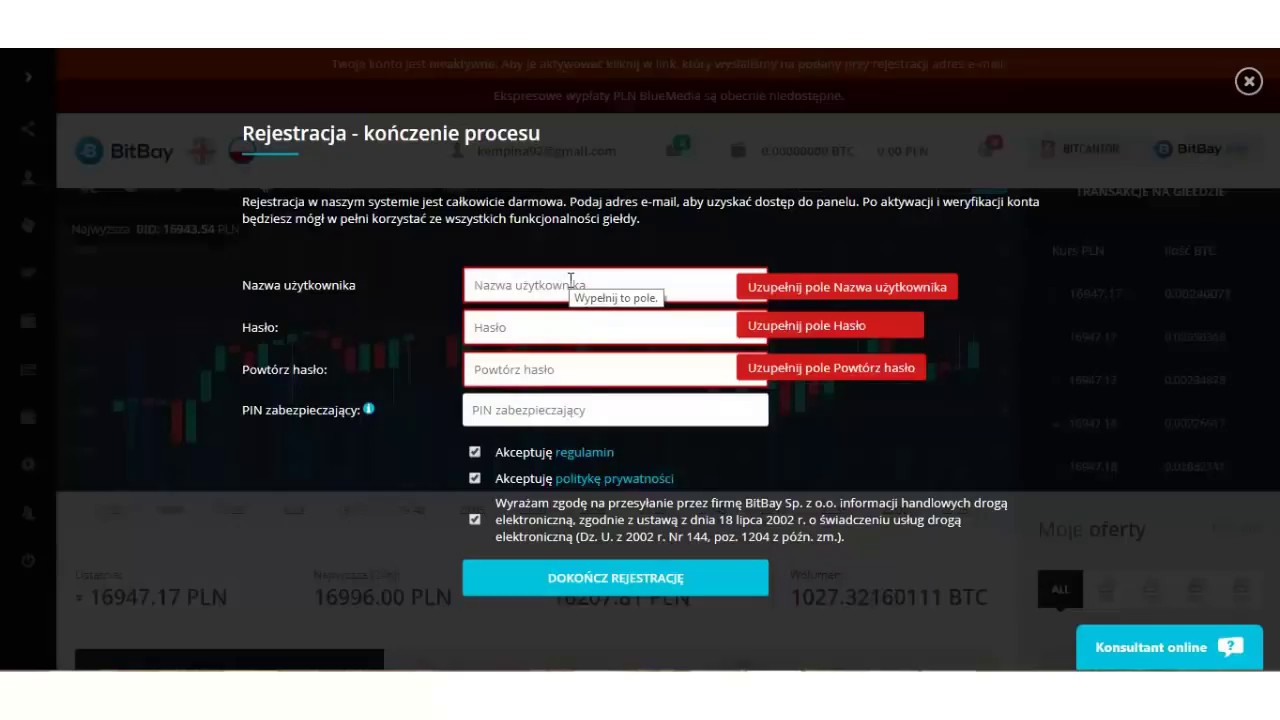
Fill in the username from saved logins, set the password and security PIN, and finish registration.
{"action": "left_click", "coordinate": [571, 282]}
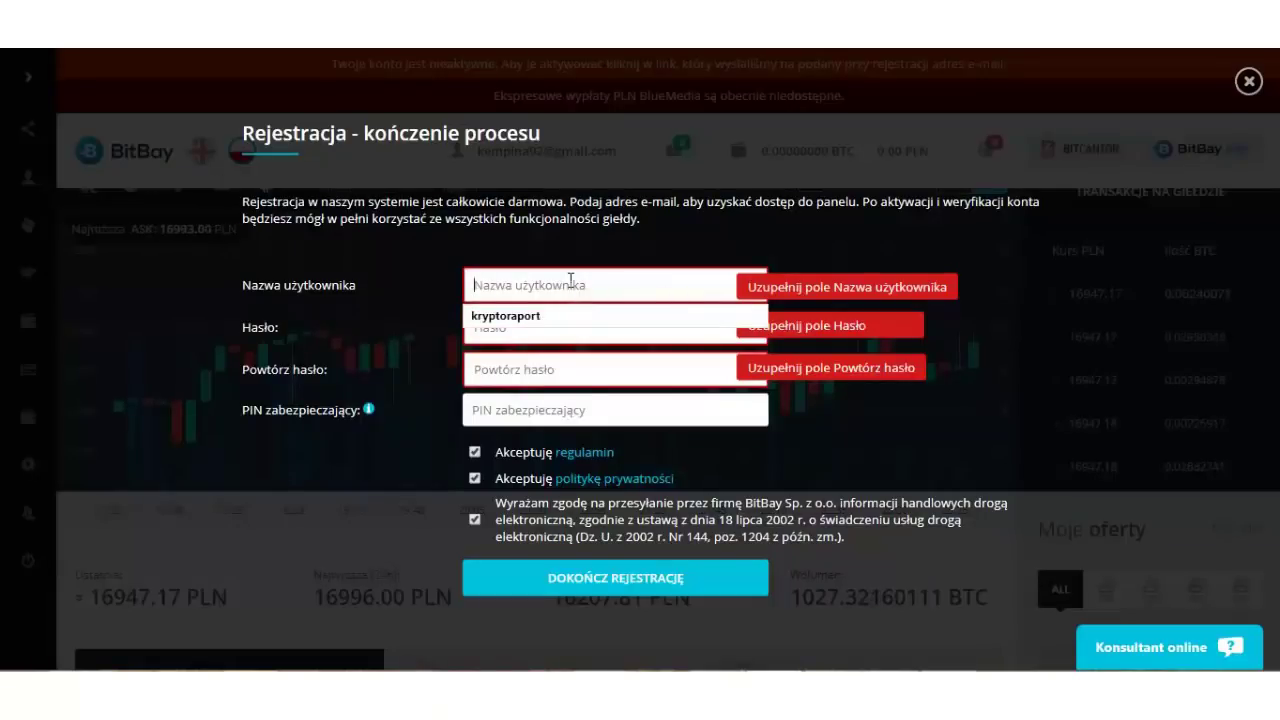
{"action": "type", "text": "k"}
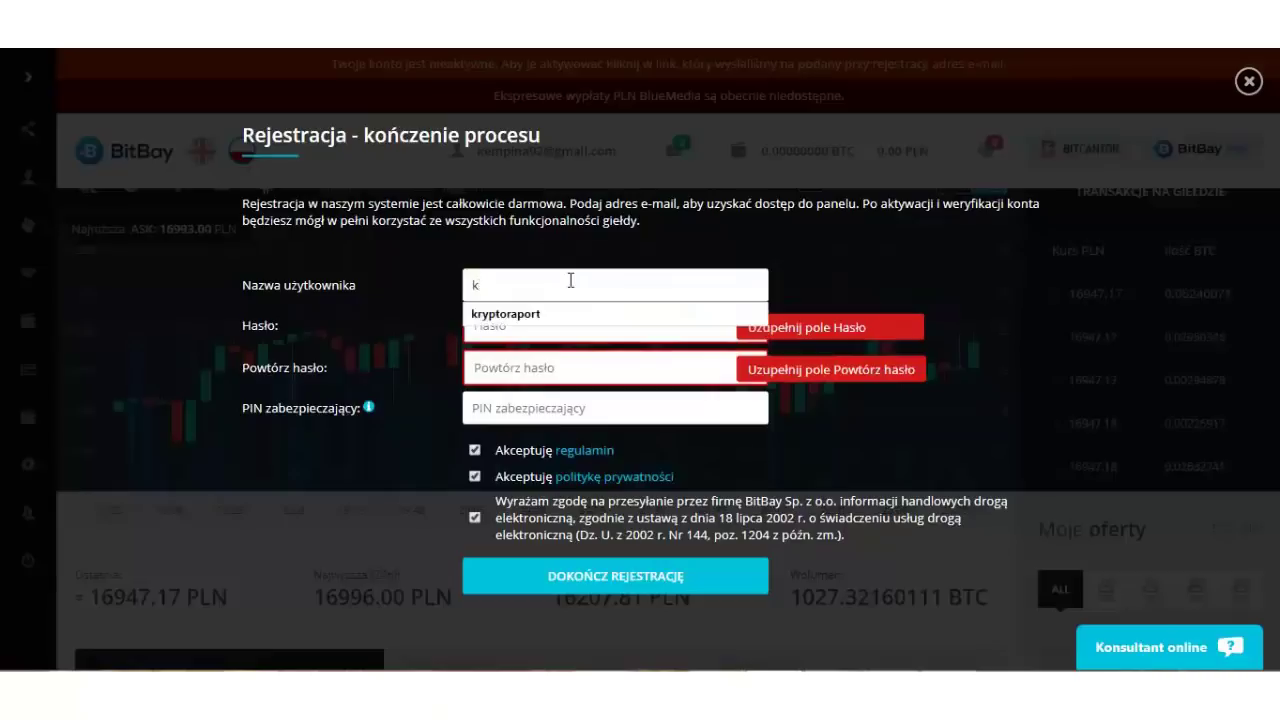
{"action": "key", "text": "Down"}
{"action": "key", "text": "Down"}
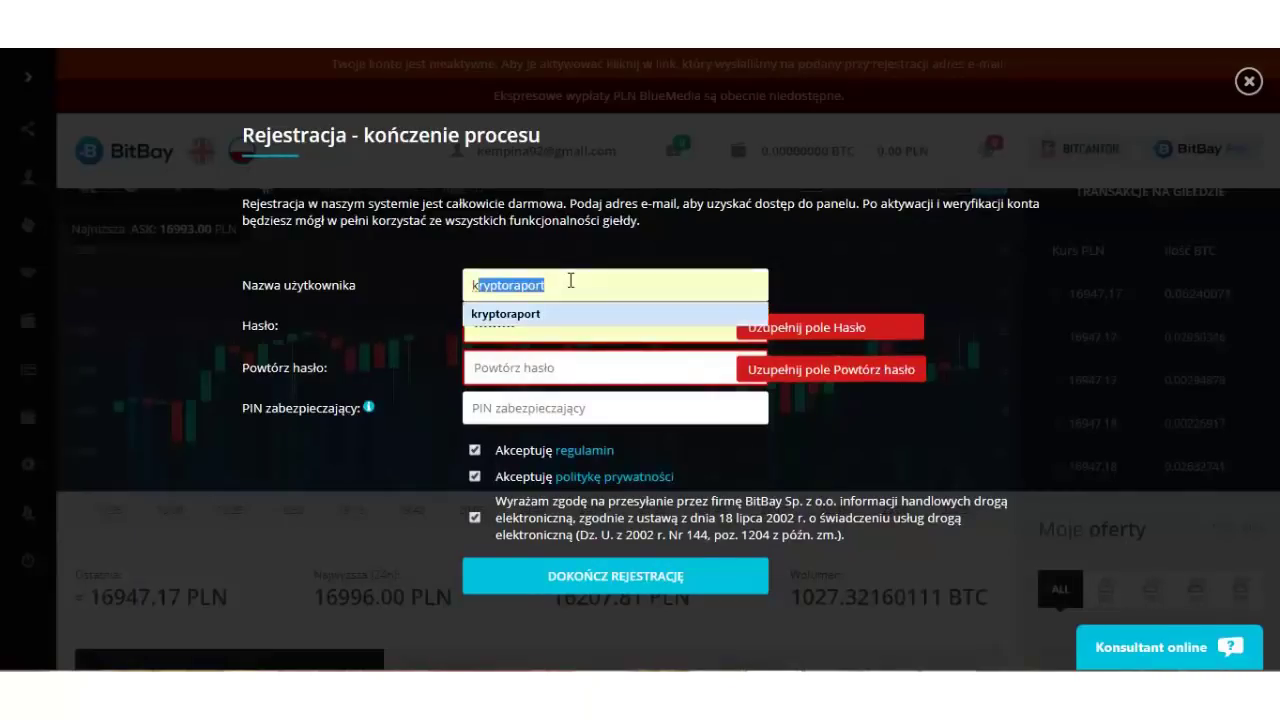
{"action": "key", "text": "Return"}
{"action": "type", "text": "1"}
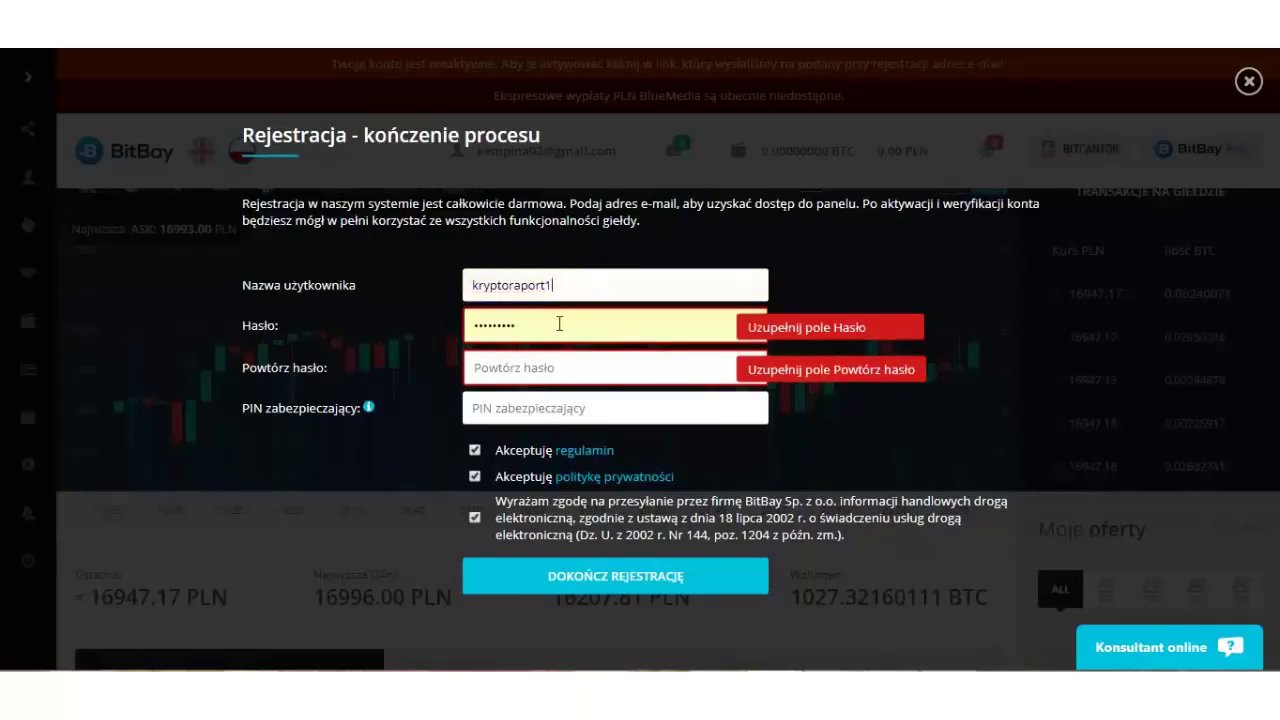
{"action": "left_click_drag", "start_coordinate": [559, 323], "coordinate": [398, 340]}
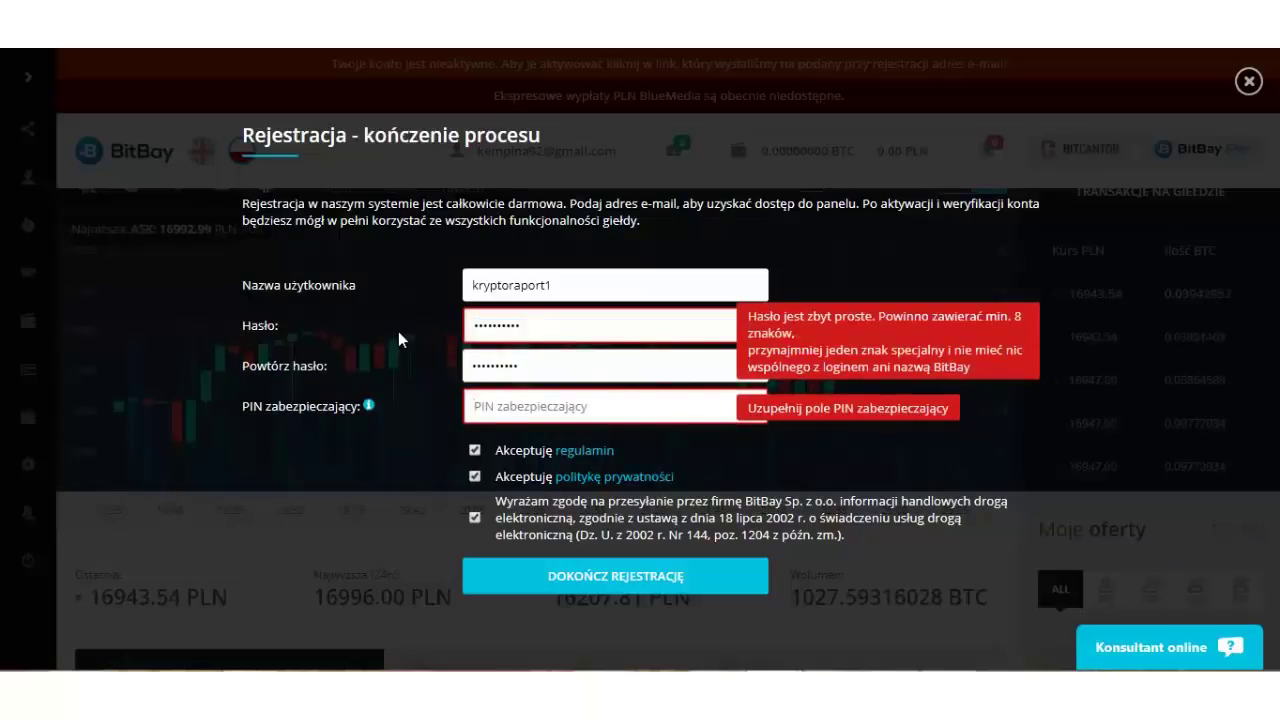
{"action": "mouse_move", "coordinate": [369, 408]}
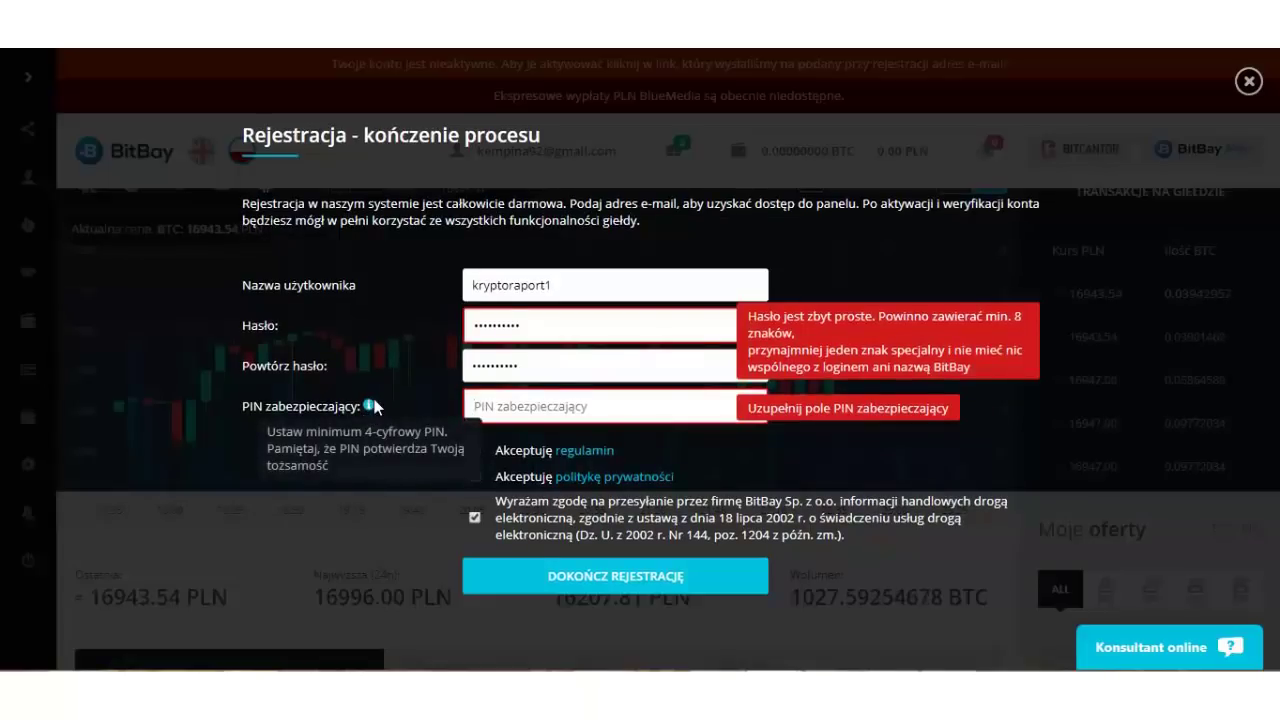
{"action": "left_click", "coordinate": [485, 410]}
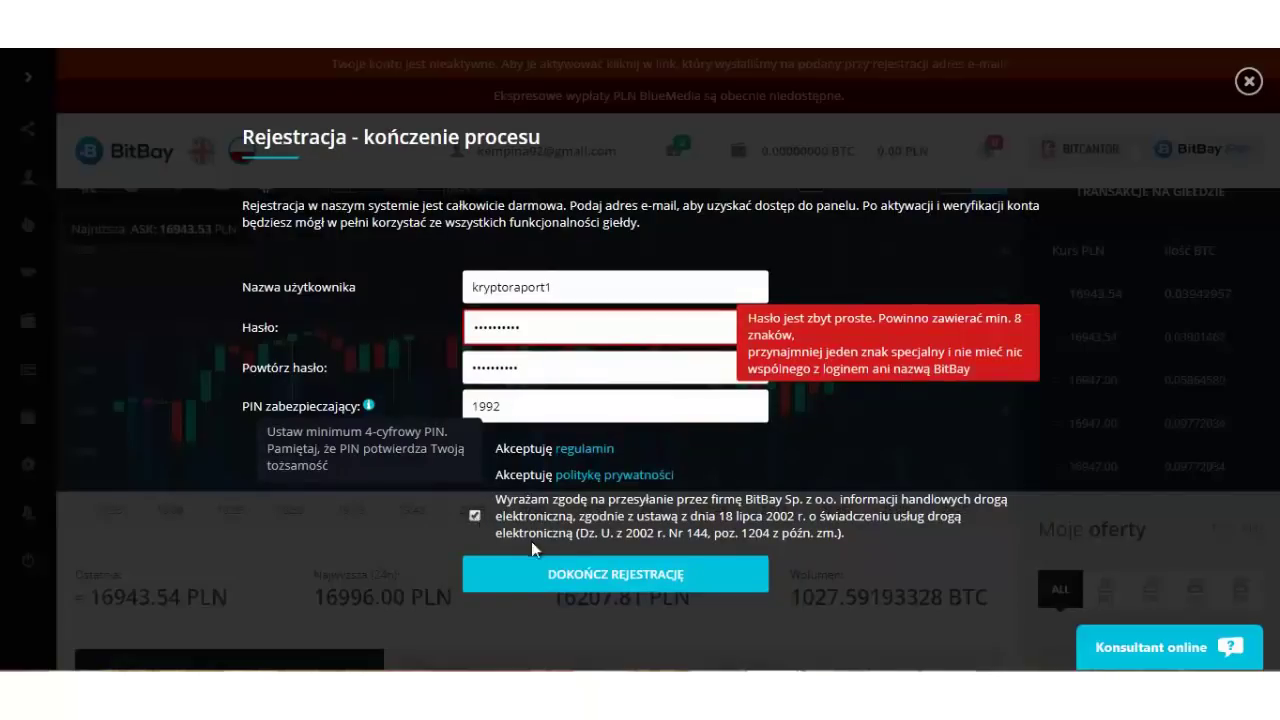
{"action": "left_click", "coordinate": [598, 577]}
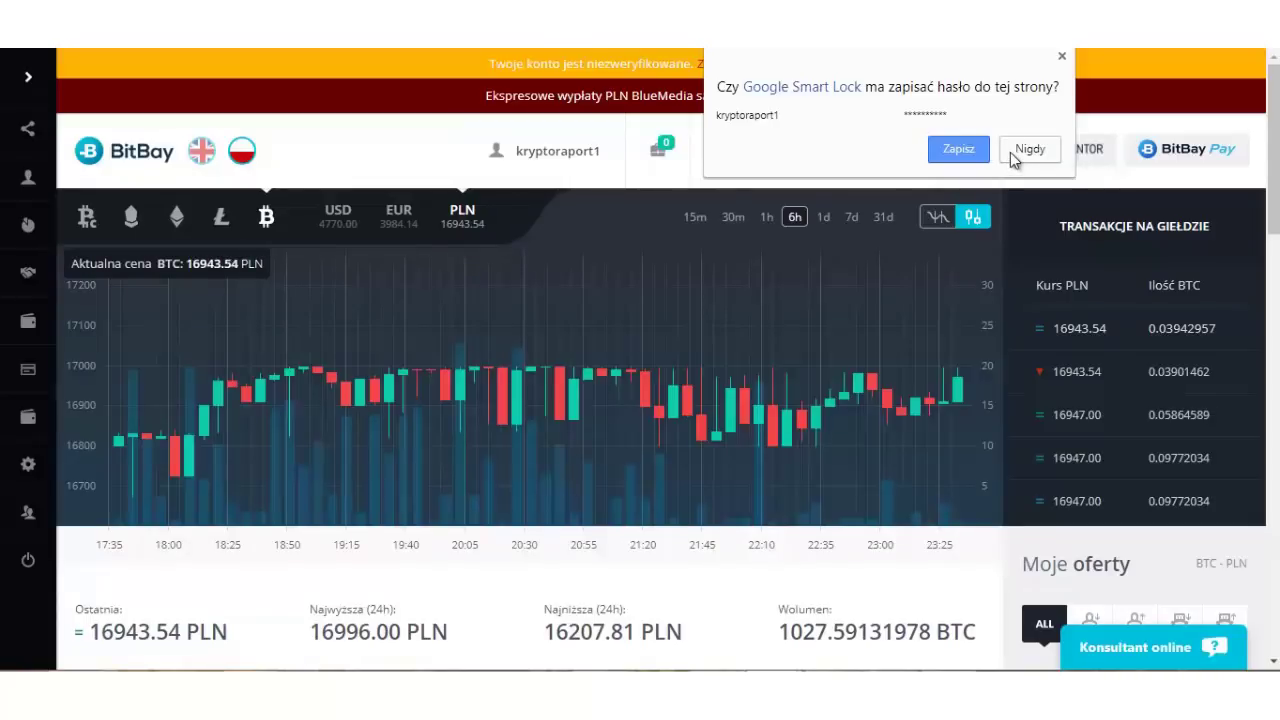
Decline the browser's offer to save the password.
{"action": "left_click", "coordinate": [1012, 152]}
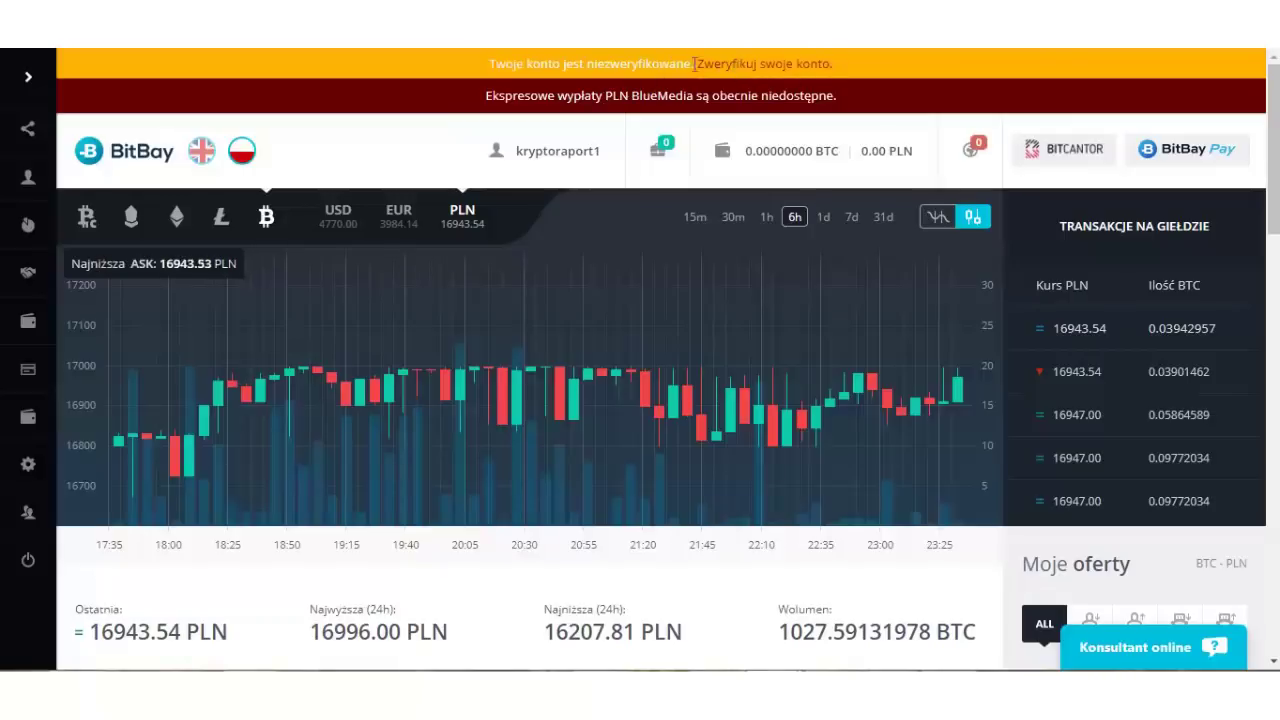
Open the Weryfikacja konta form and choose a file as proof of address.
{"action": "left_click", "coordinate": [776, 68]}
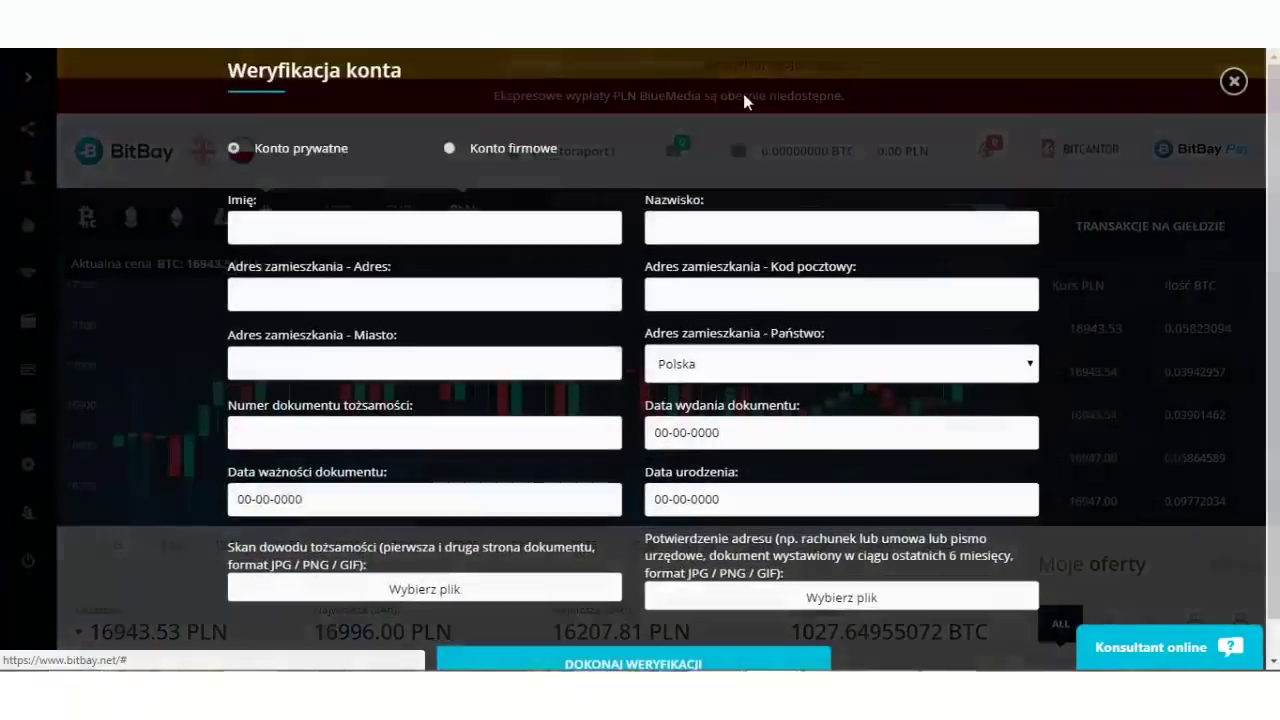
{"action": "scroll", "coordinate": [515, 195], "scroll_direction": "down", "scroll_amount": 1}
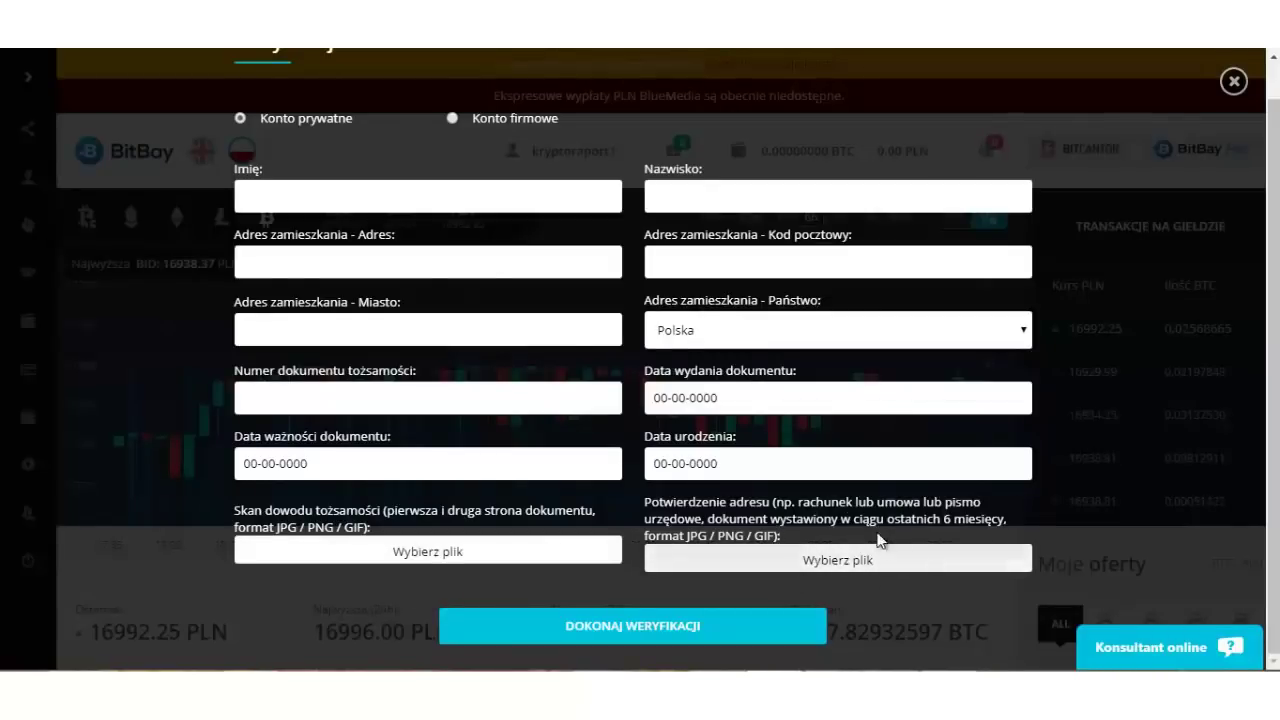
{"action": "left_click", "coordinate": [770, 562]}
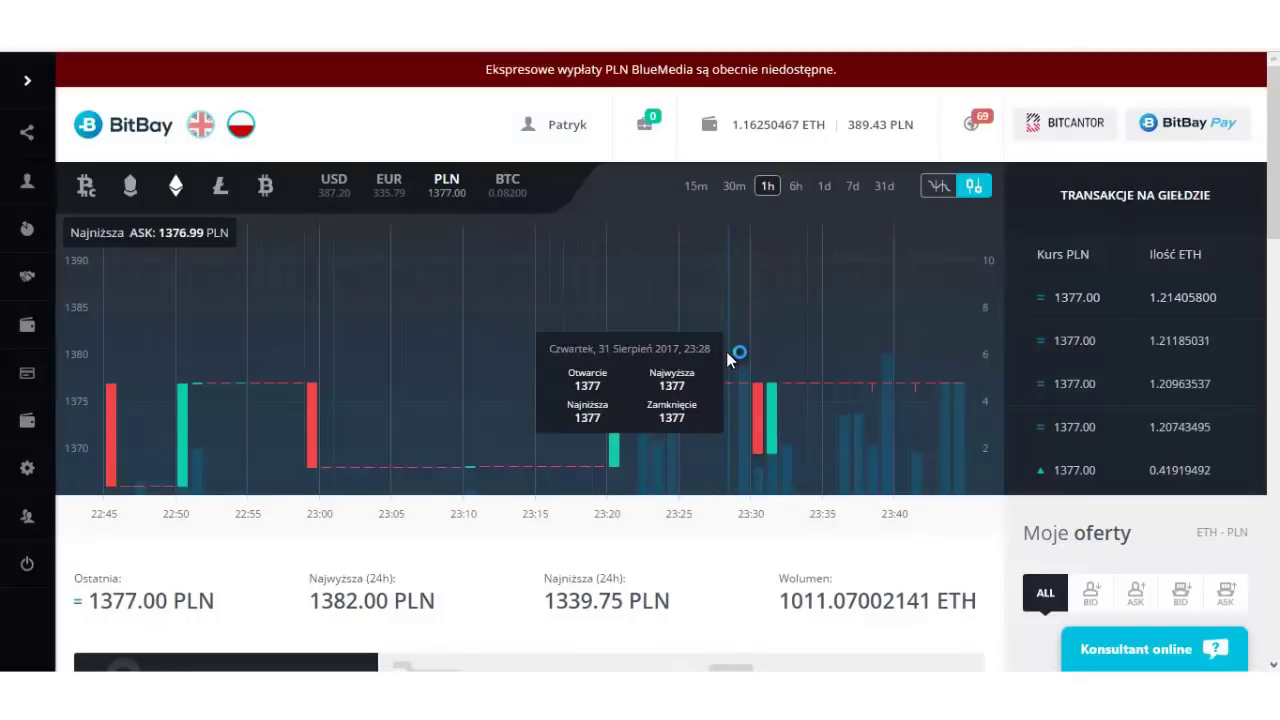
{"action": "mouse_move", "coordinate": [12, 246]}
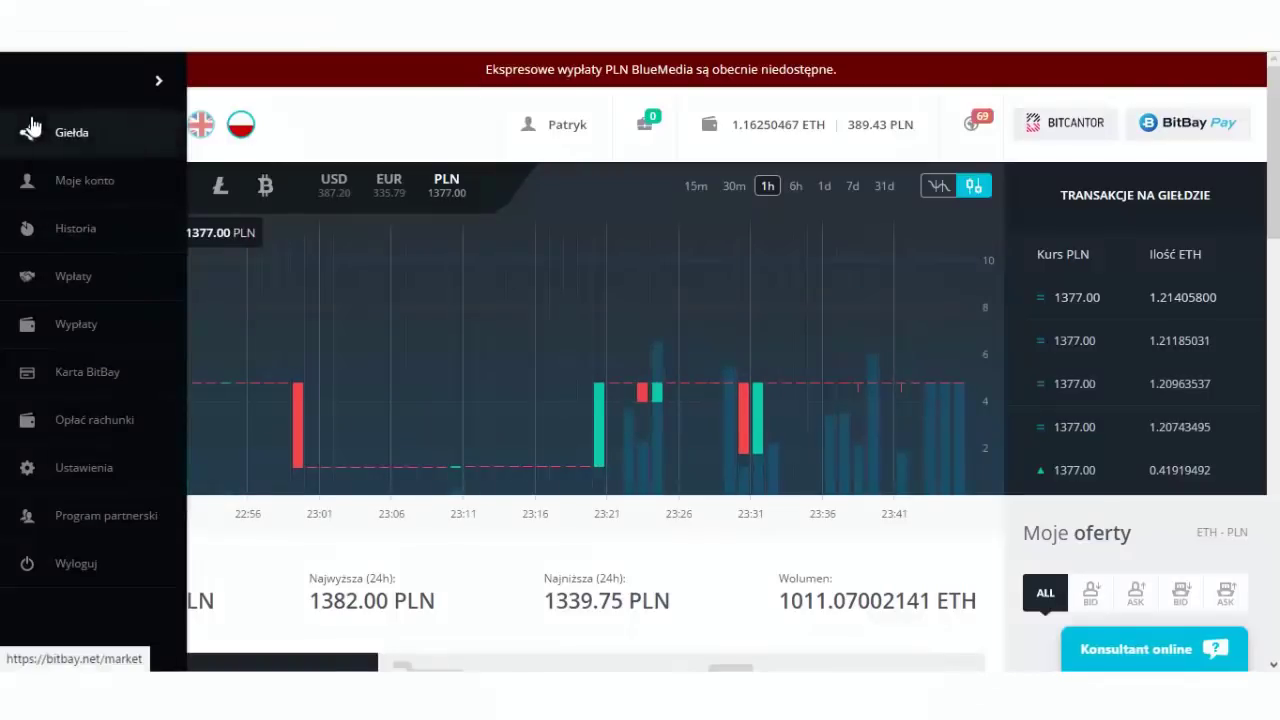
Open Wpłaty and compare the cash, Poczta Polska and bank transfer deposit options.
{"action": "left_click", "coordinate": [96, 290]}
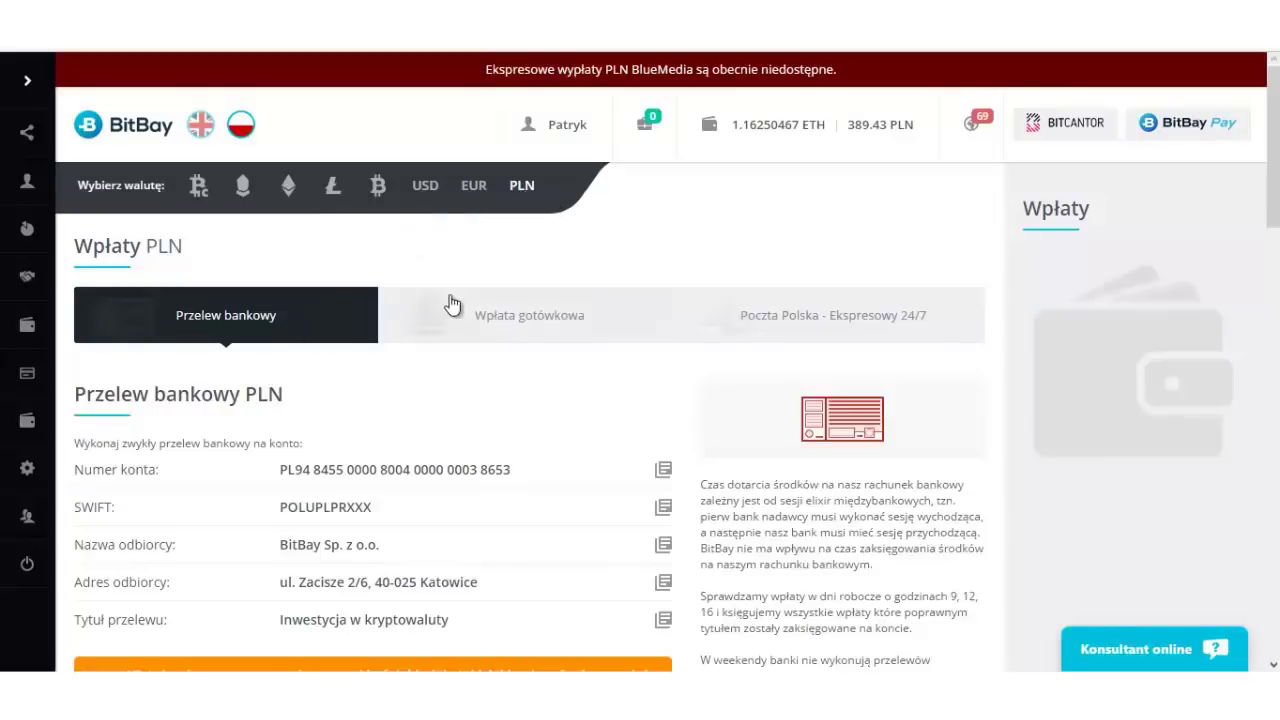
{"action": "left_click", "coordinate": [482, 315]}
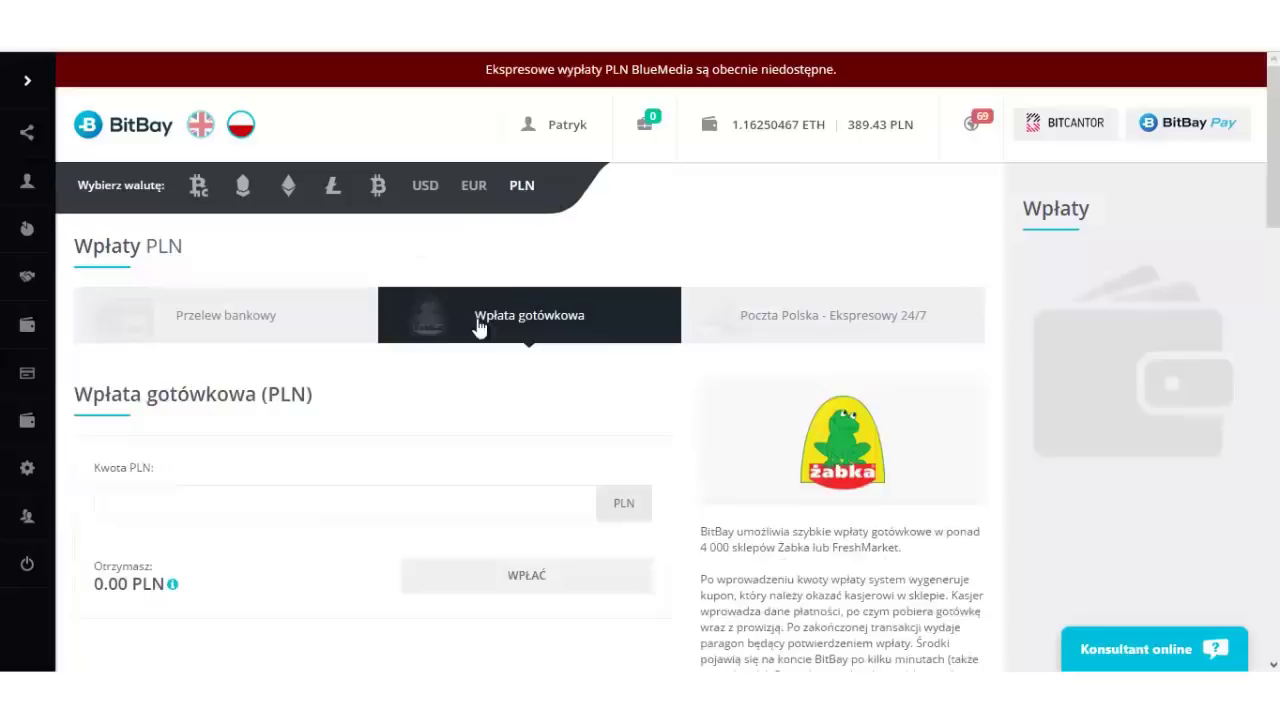
{"action": "left_click", "coordinate": [721, 340]}
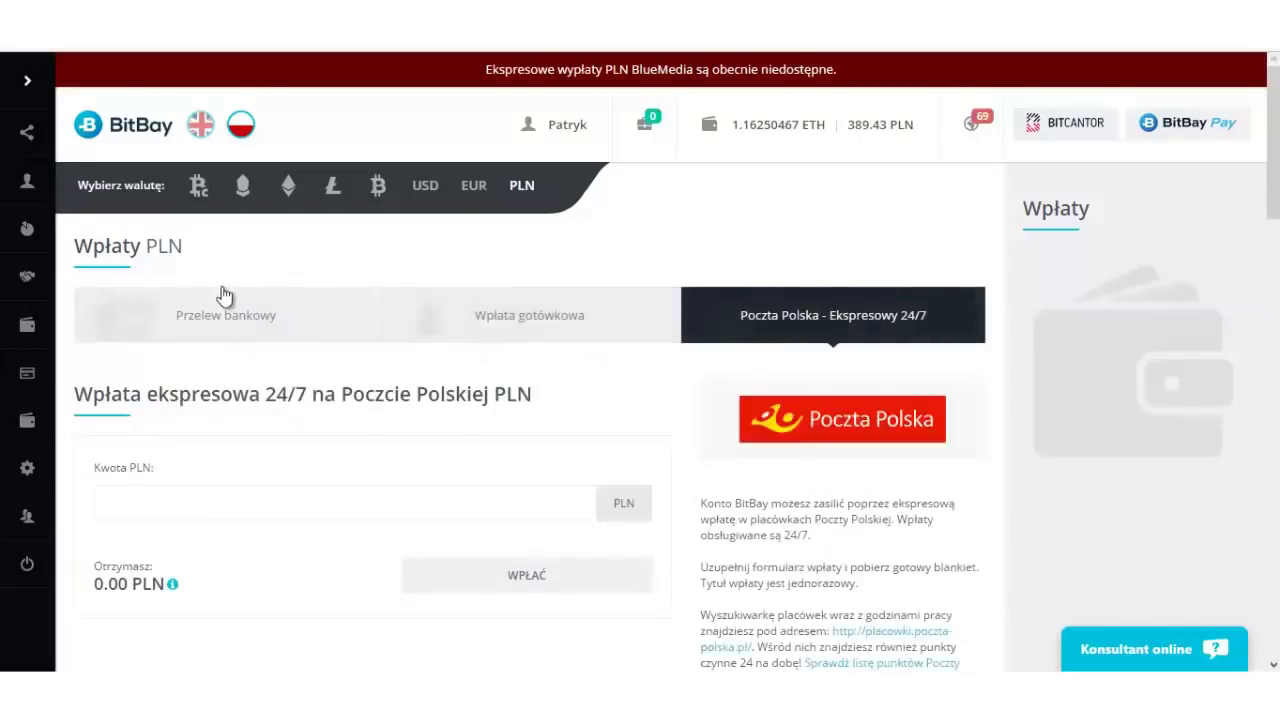
{"action": "left_click", "coordinate": [243, 320]}
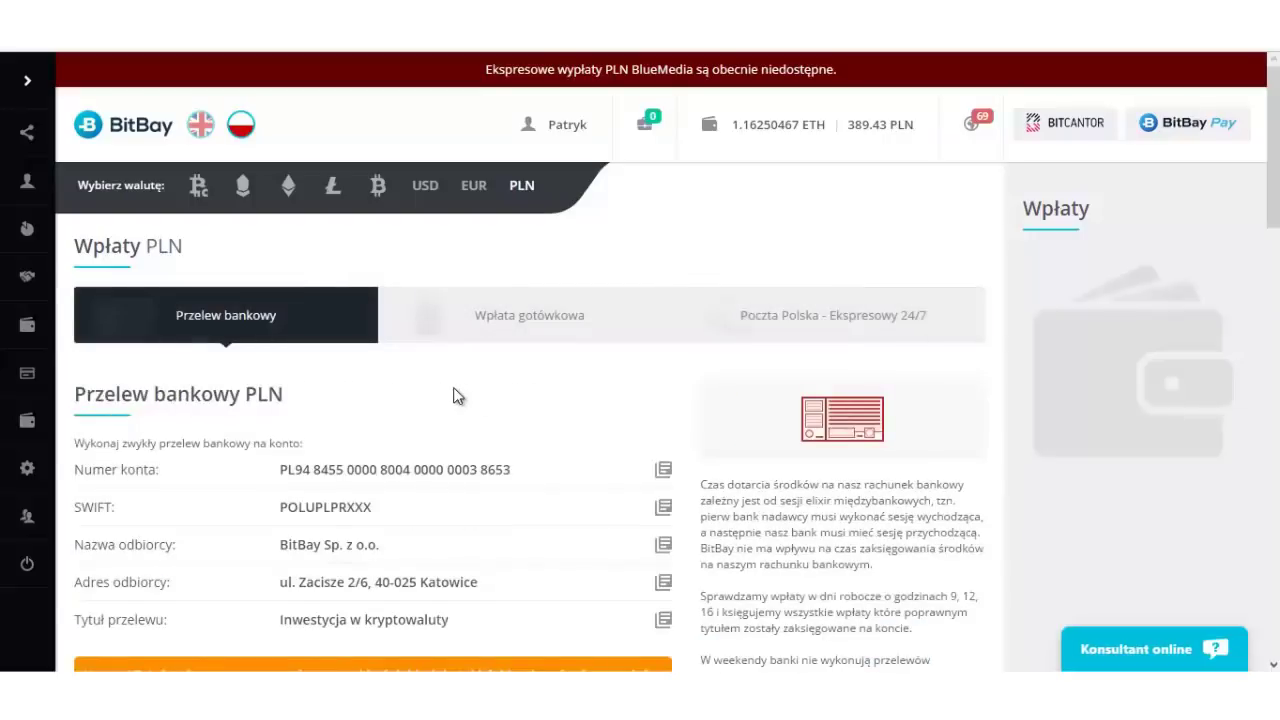
Highlight the bank transfer recipient address, title 'Inwestycja w kryptowaluty' and processing-time note.
{"action": "scroll", "coordinate": [452, 395], "scroll_direction": "down", "scroll_amount": 2}
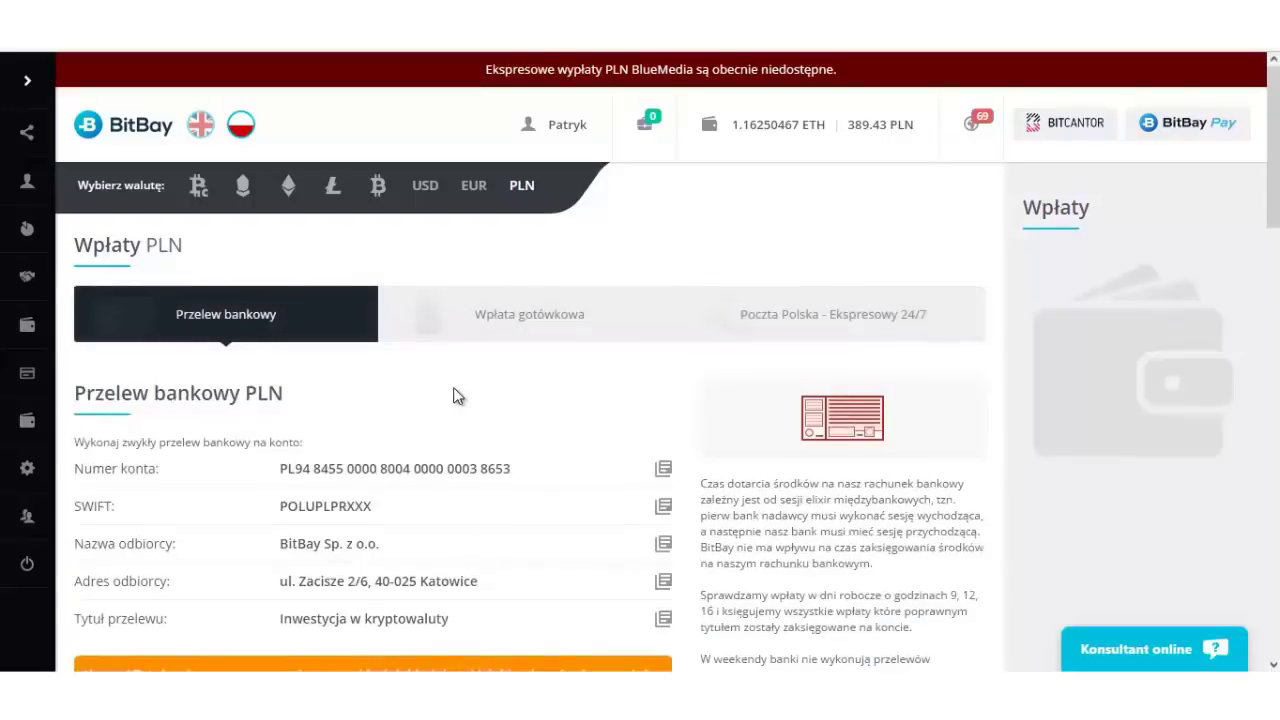
{"action": "left_click_drag", "start_coordinate": [531, 289], "coordinate": [282, 285]}
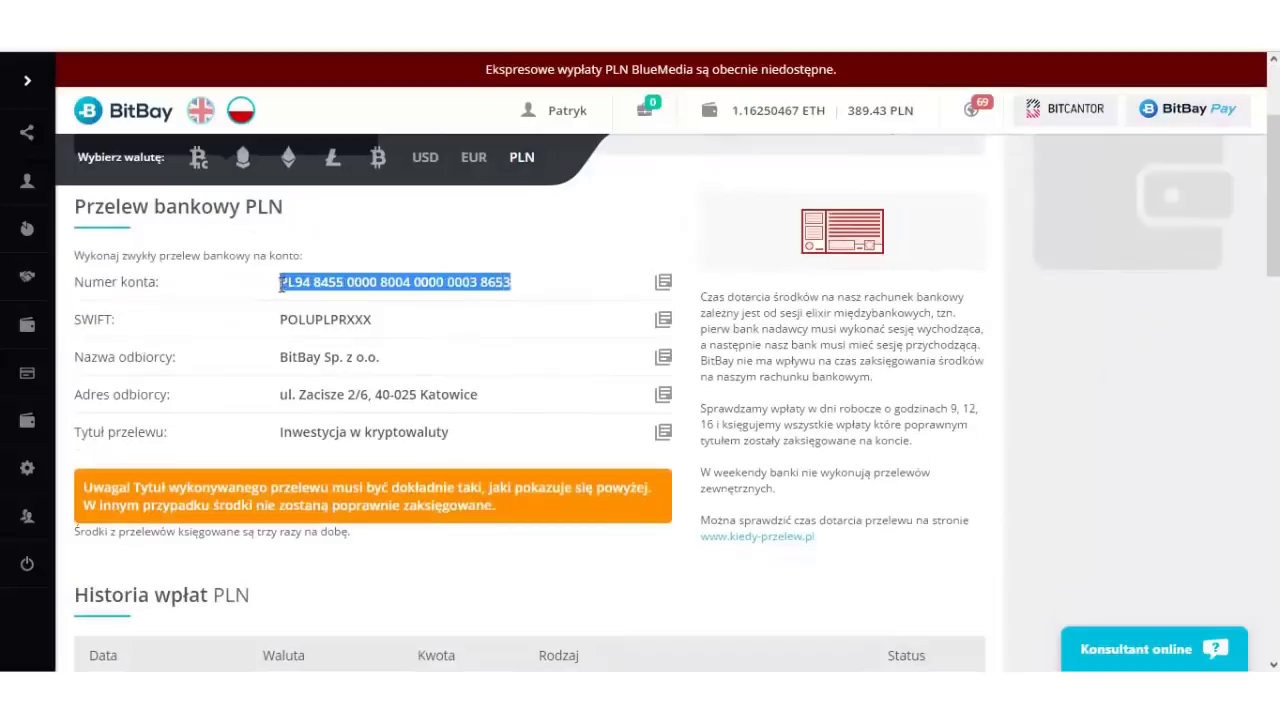
{"action": "left_click_drag", "start_coordinate": [490, 398], "coordinate": [278, 359]}
{"action": "left_click_drag", "start_coordinate": [478, 440], "coordinate": [280, 433]}
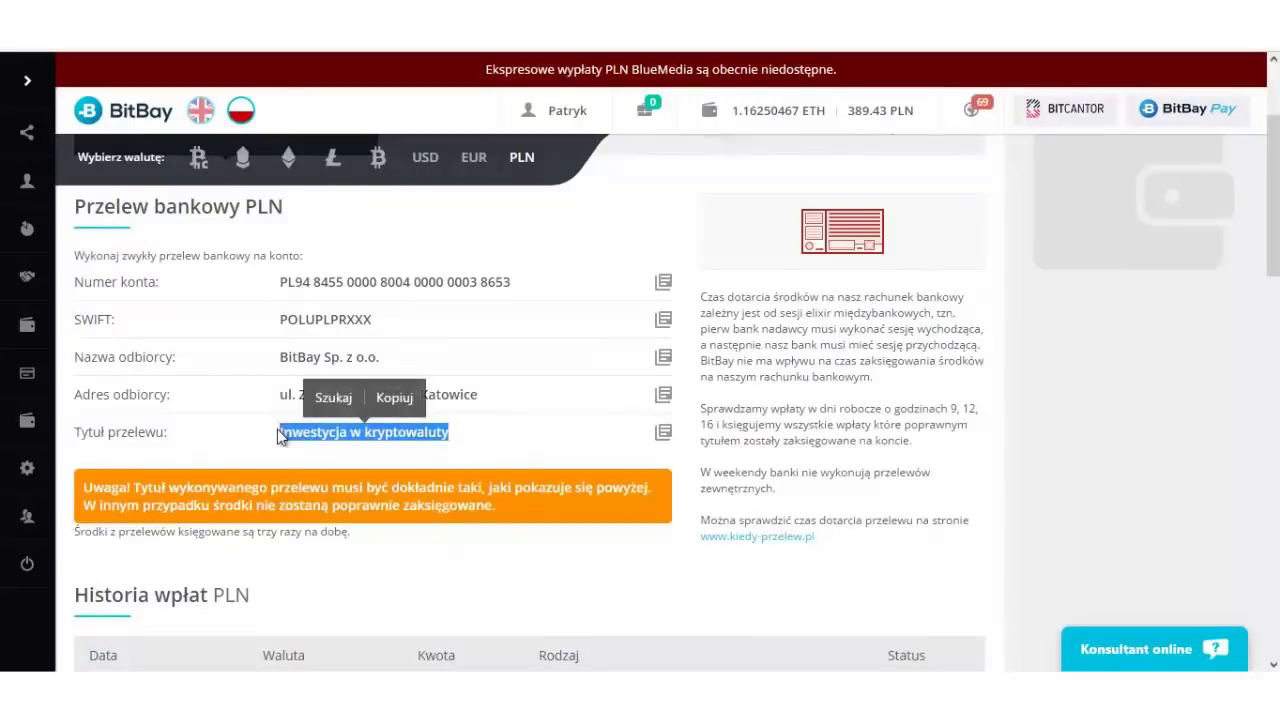
{"action": "left_click", "coordinate": [772, 424]}
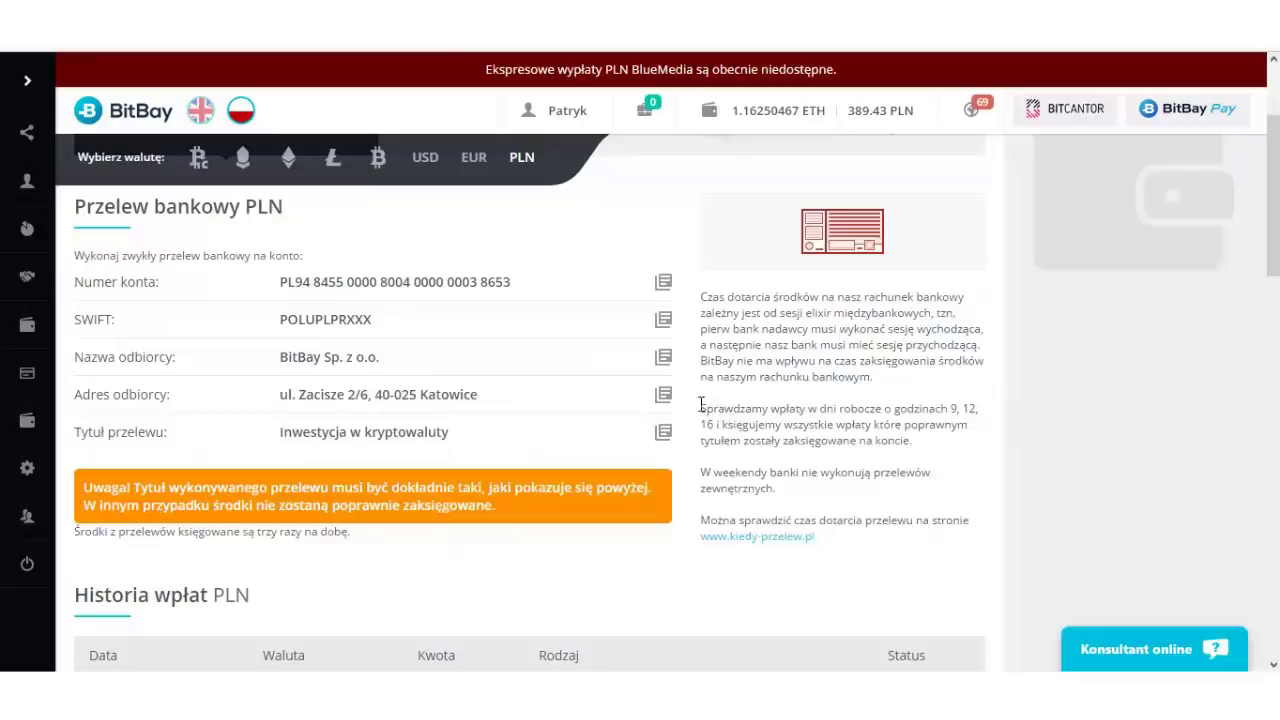
{"action": "left_click_drag", "start_coordinate": [700, 408], "coordinate": [978, 410]}
{"action": "left_click", "coordinate": [470, 366]}
{"action": "mouse_move", "coordinate": [34, 250]}
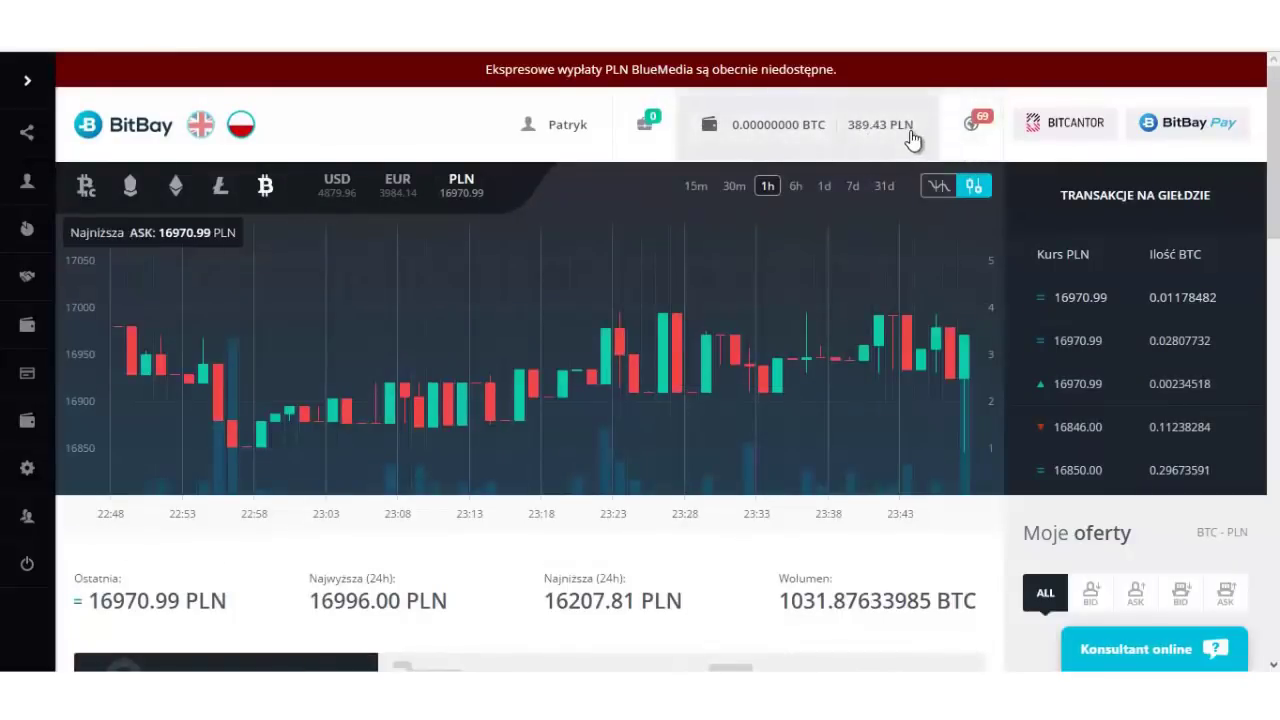
Switch through the LTC, LSK, ETH and BCC markets, return to BTC/PLN, and reach its order forms.
{"action": "left_click", "coordinate": [222, 195]}
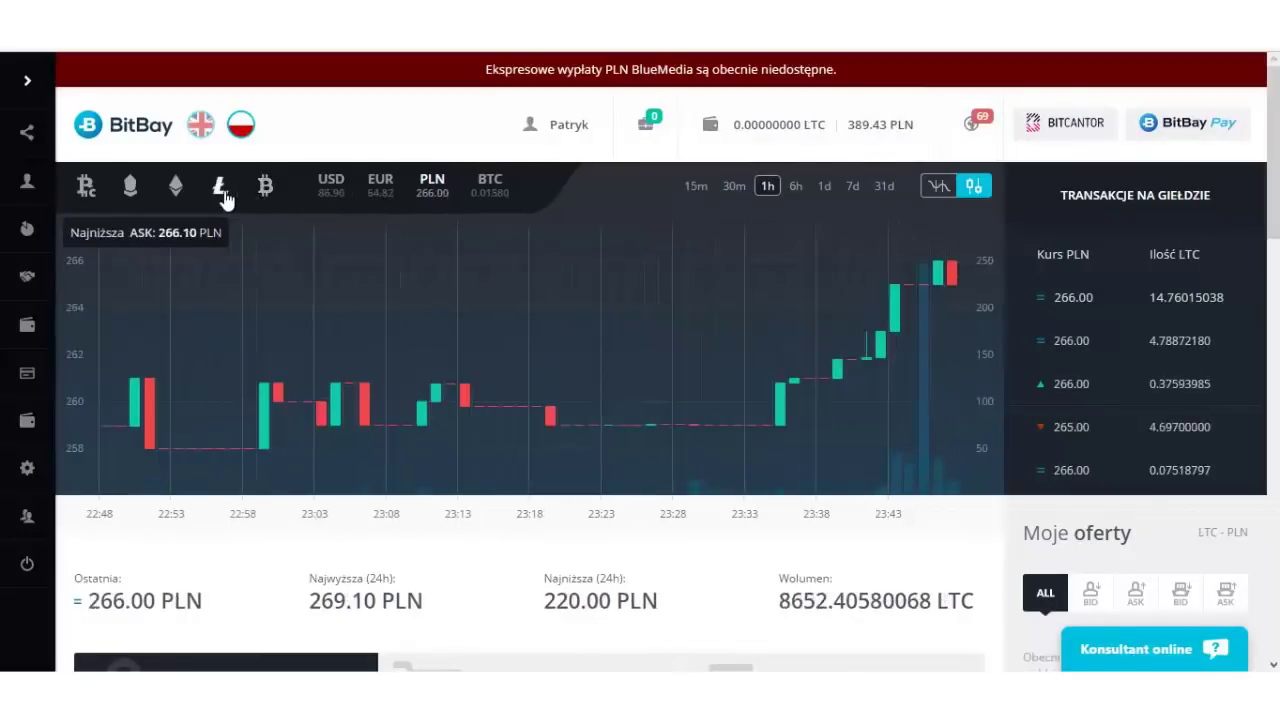
{"action": "left_click", "coordinate": [129, 186]}
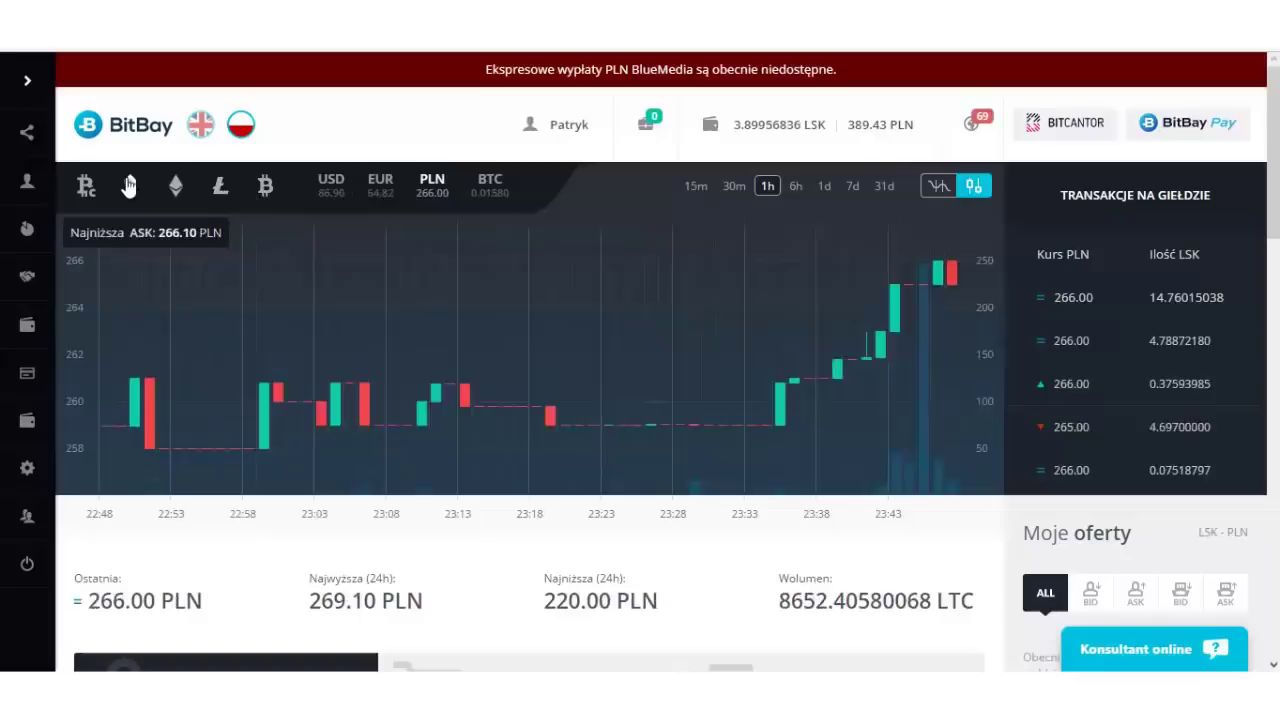
{"action": "left_click", "coordinate": [178, 193]}
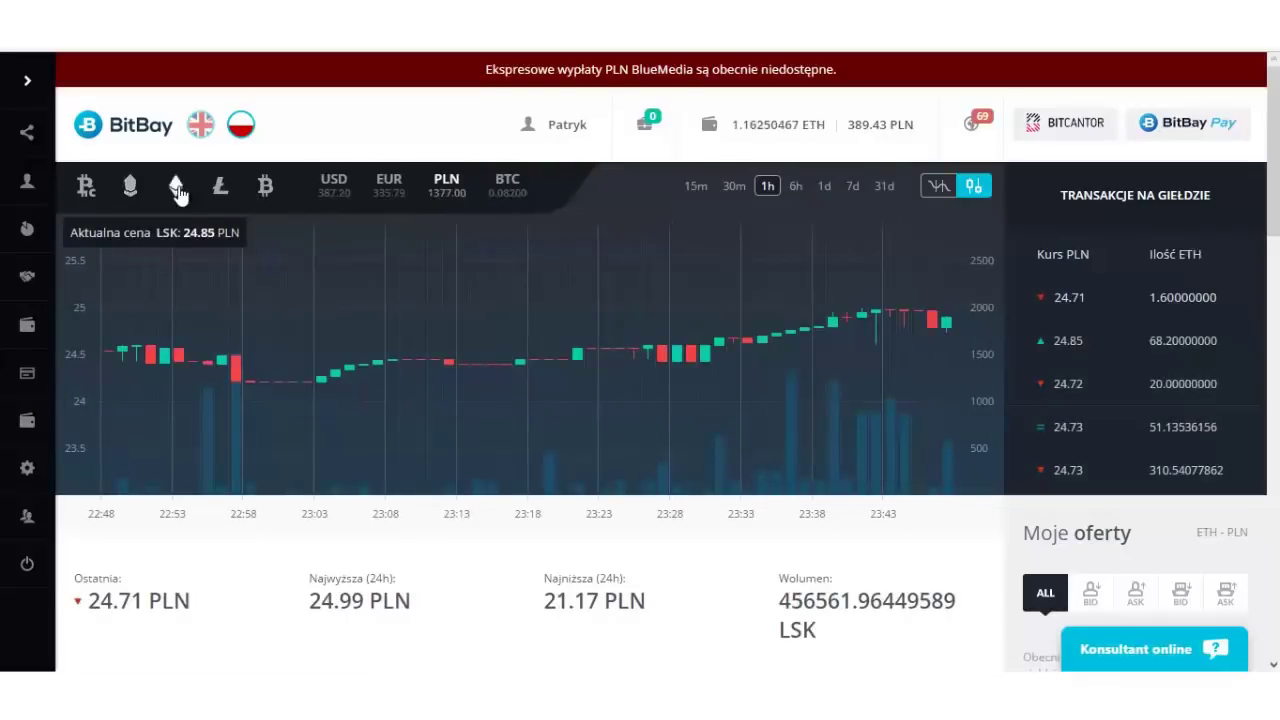
{"action": "left_click", "coordinate": [100, 197]}
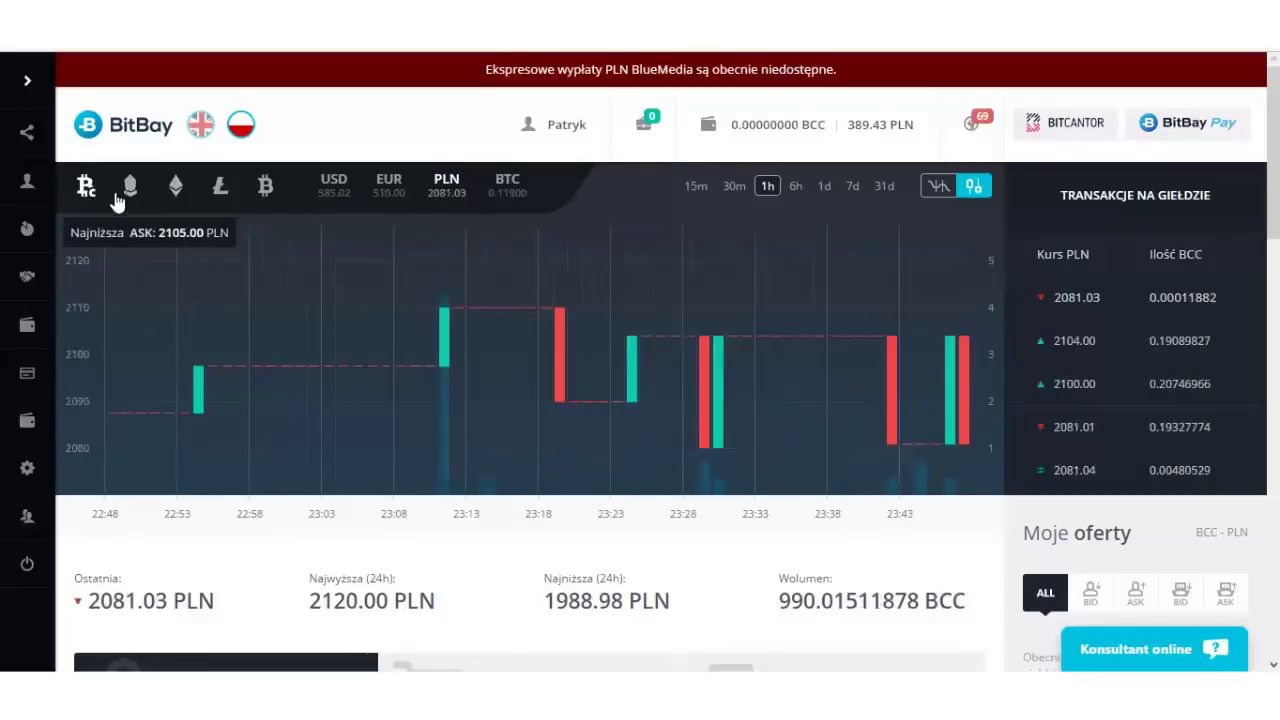
{"action": "left_click", "coordinate": [266, 187]}
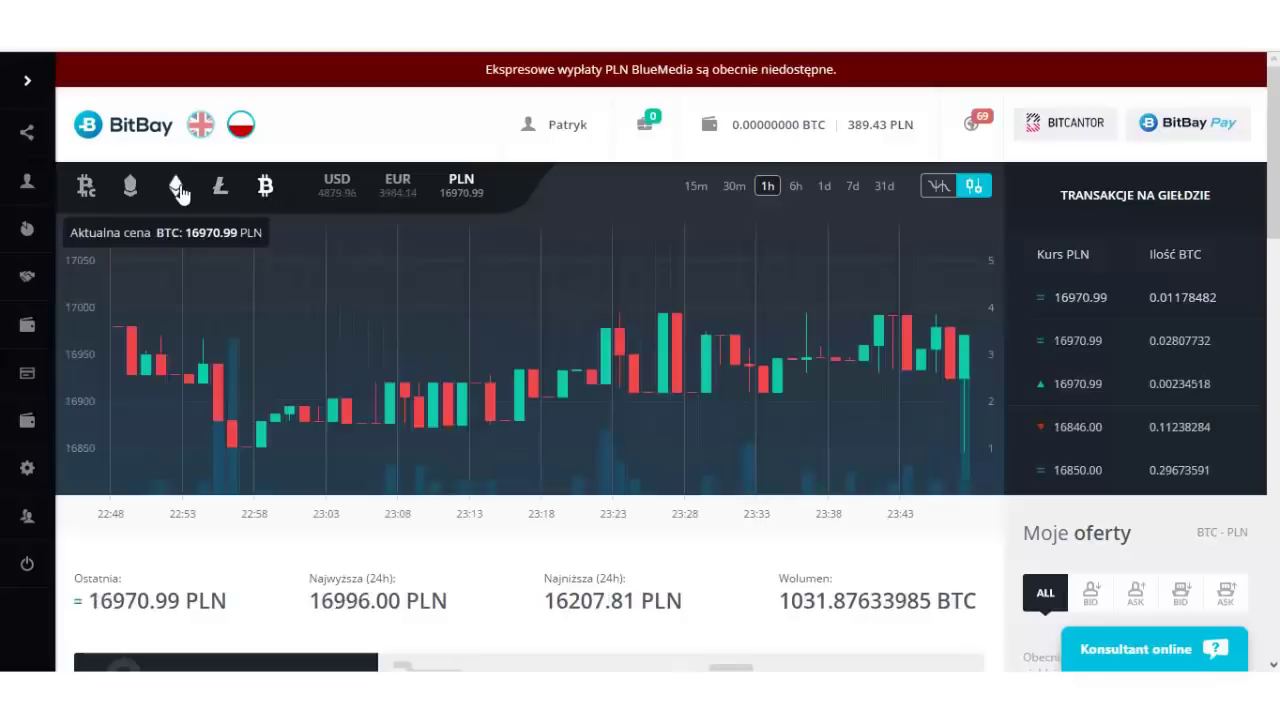
{"action": "scroll", "coordinate": [337, 303], "scroll_direction": "down", "scroll_amount": 4}
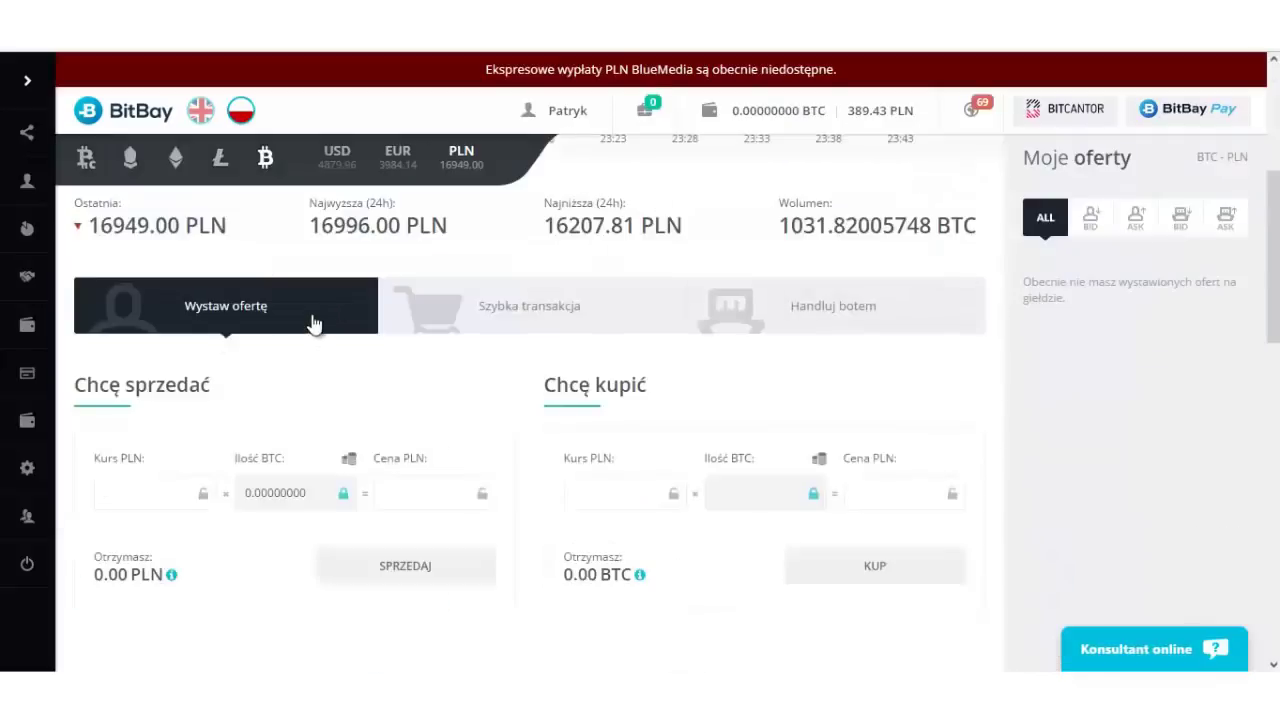
{"action": "left_click", "coordinate": [478, 316]}
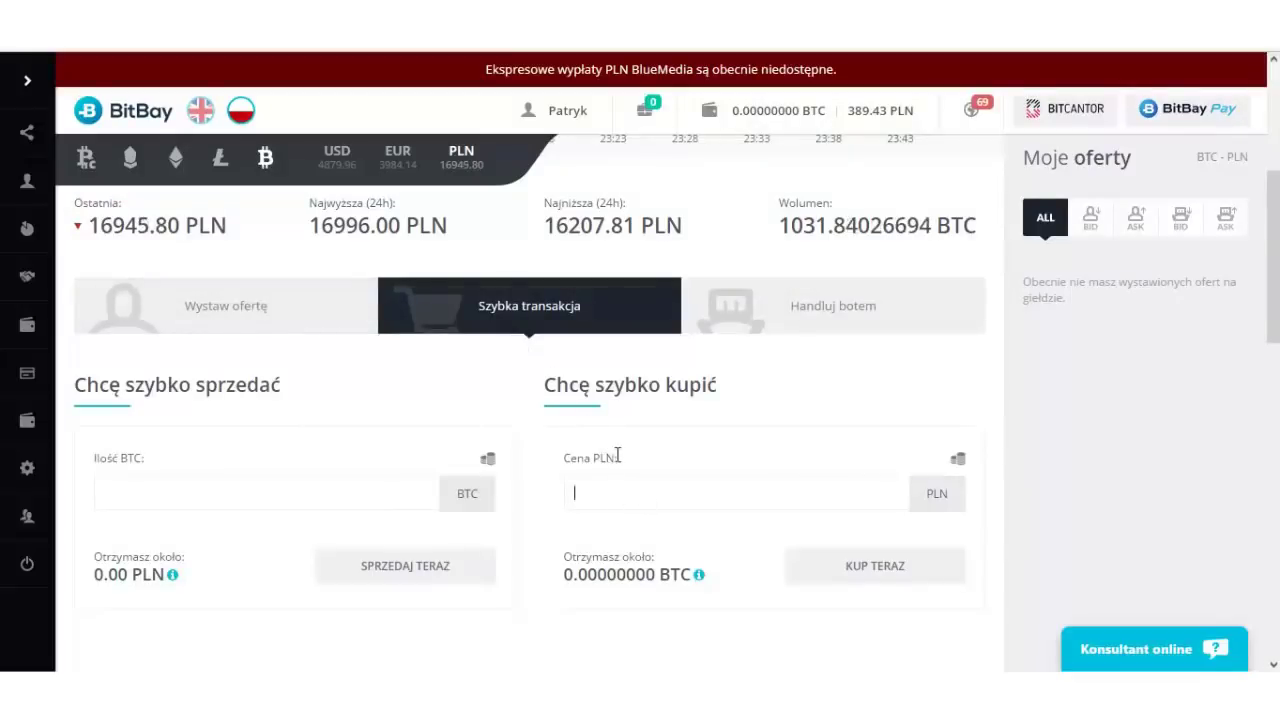
{"action": "type", "text": "000"}
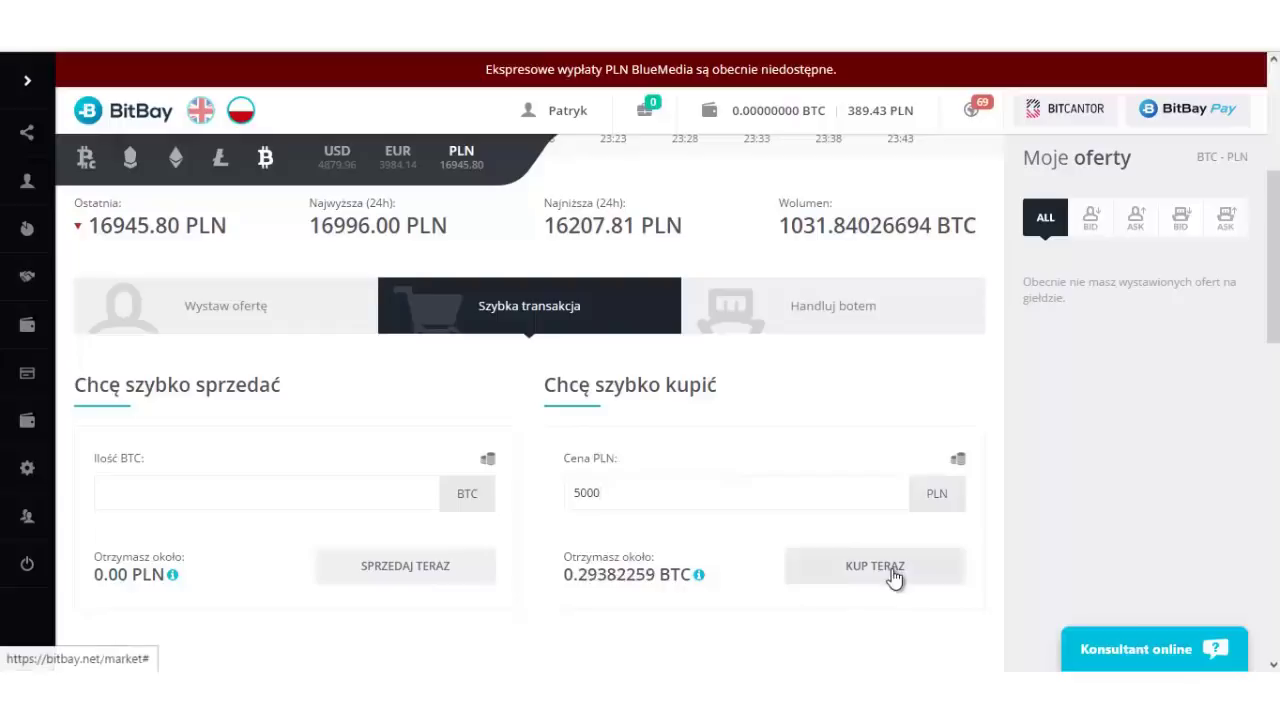
{"action": "left_click_drag", "start_coordinate": [601, 494], "coordinate": [580, 500]}
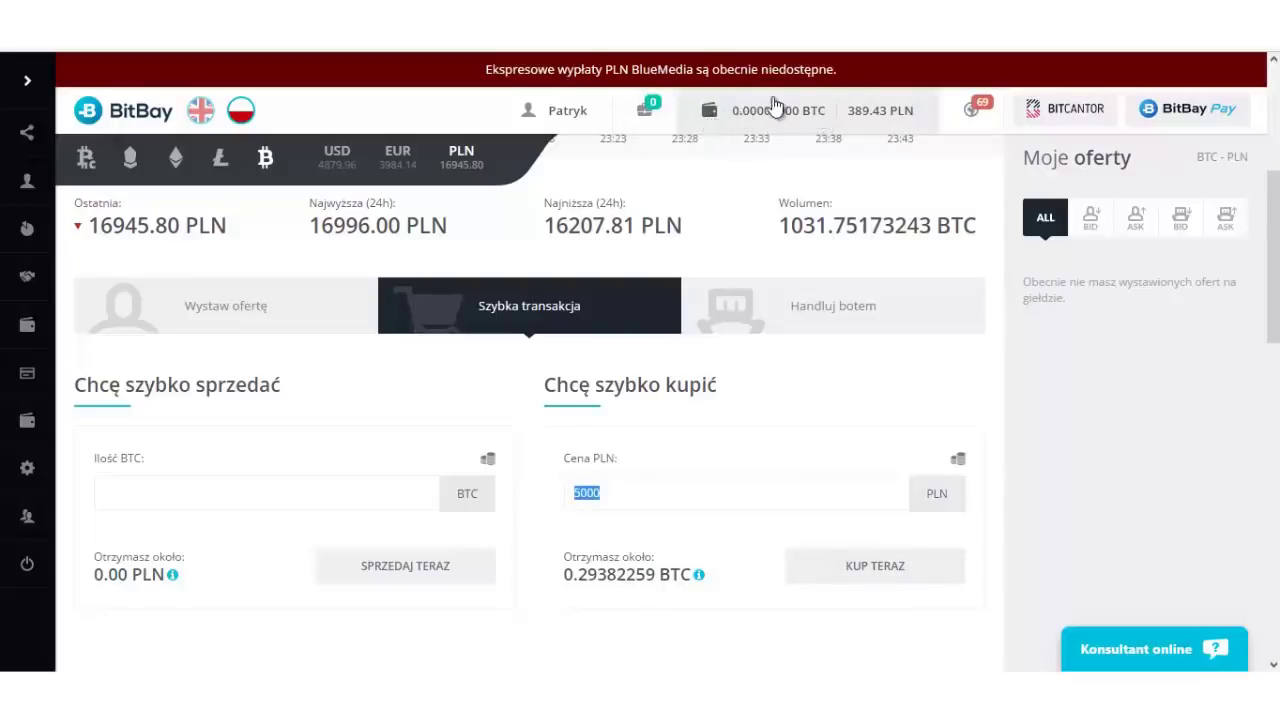
{"action": "left_click", "coordinate": [418, 488]}
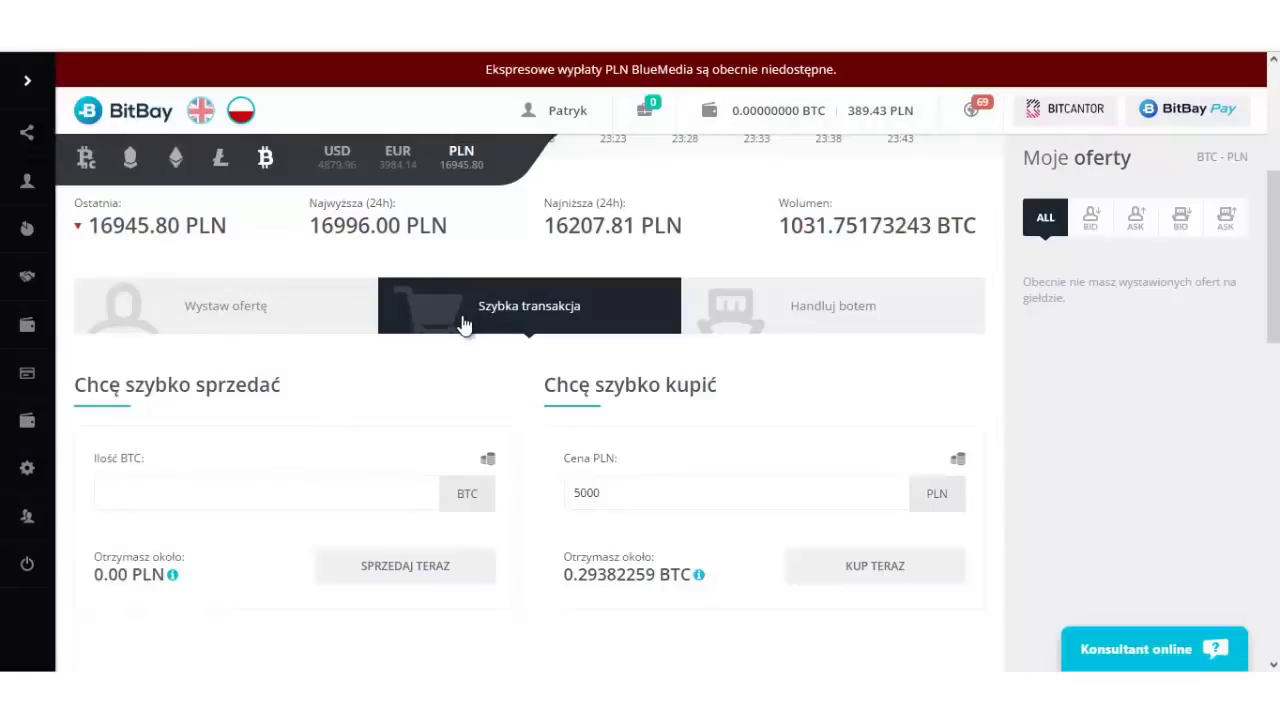
{"action": "left_click", "coordinate": [266, 312]}
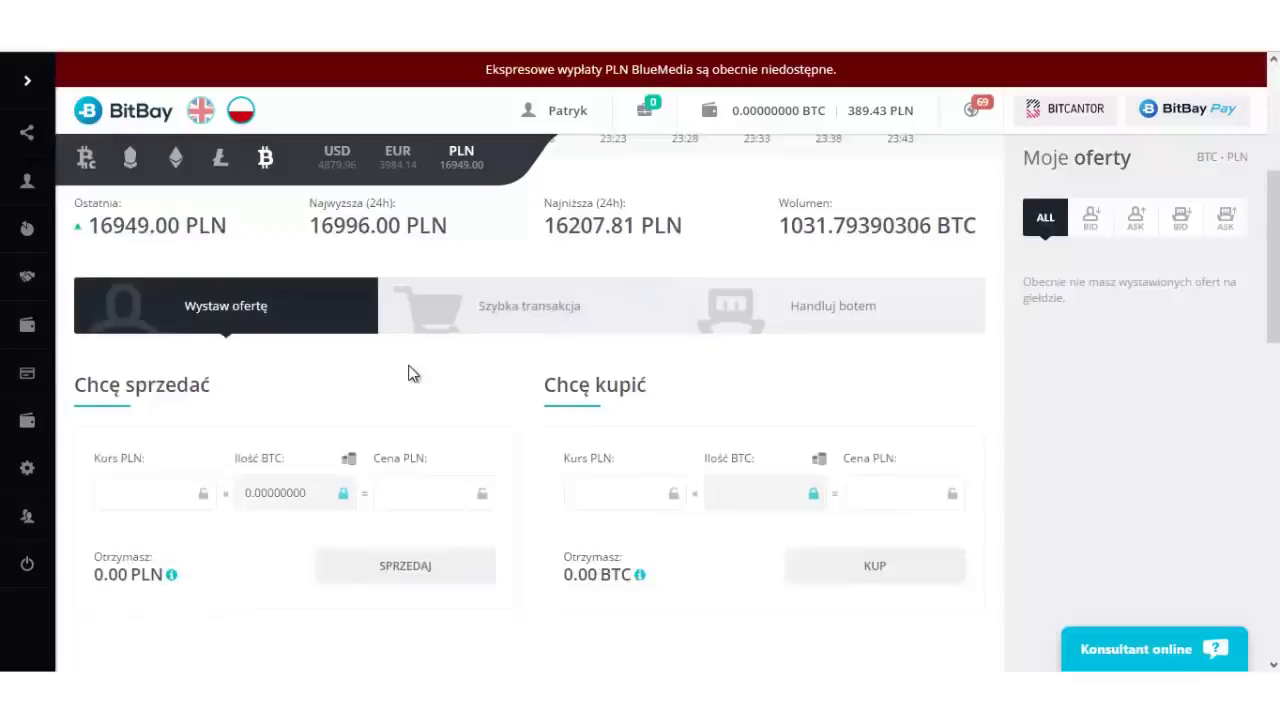
Fill the Kurs PLN buy rate with the current price of 16941 PLN.
{"action": "scroll", "coordinate": [409, 371], "scroll_direction": "down", "scroll_amount": 1}
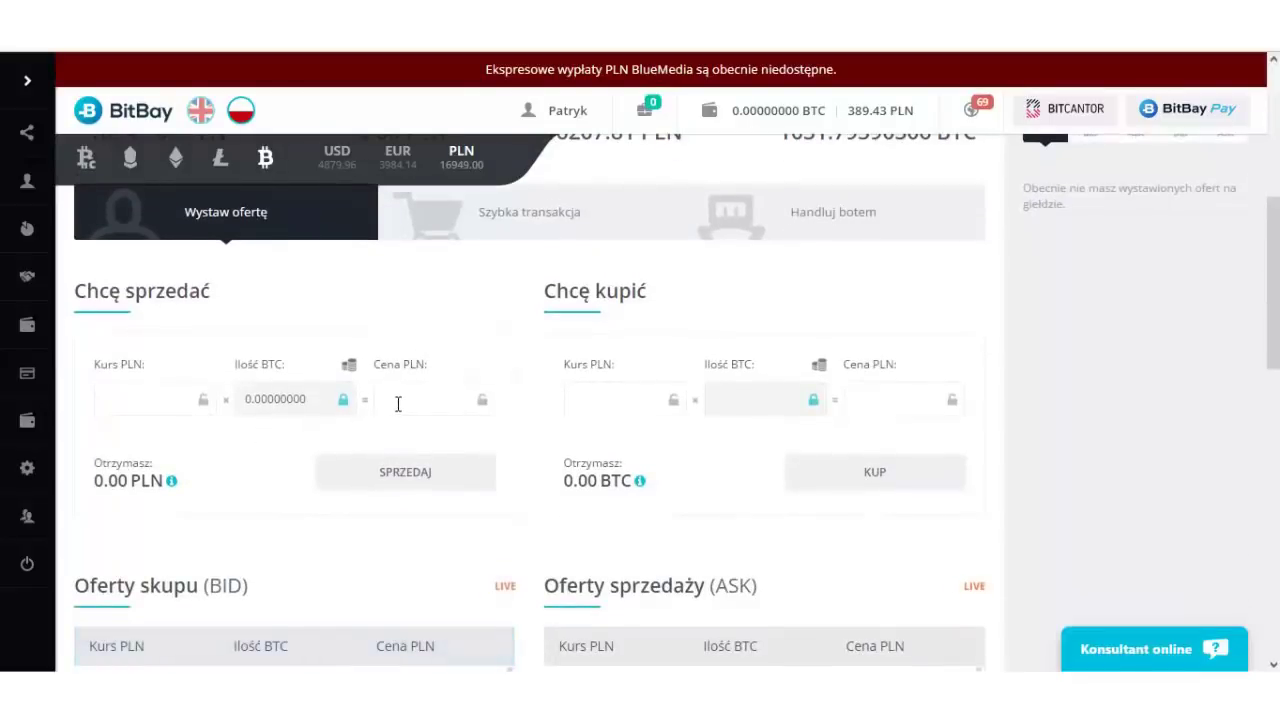
{"action": "scroll", "coordinate": [400, 403], "scroll_direction": "up", "scroll_amount": 1}
{"action": "scroll", "coordinate": [93, 228], "scroll_direction": "up", "scroll_amount": 1}
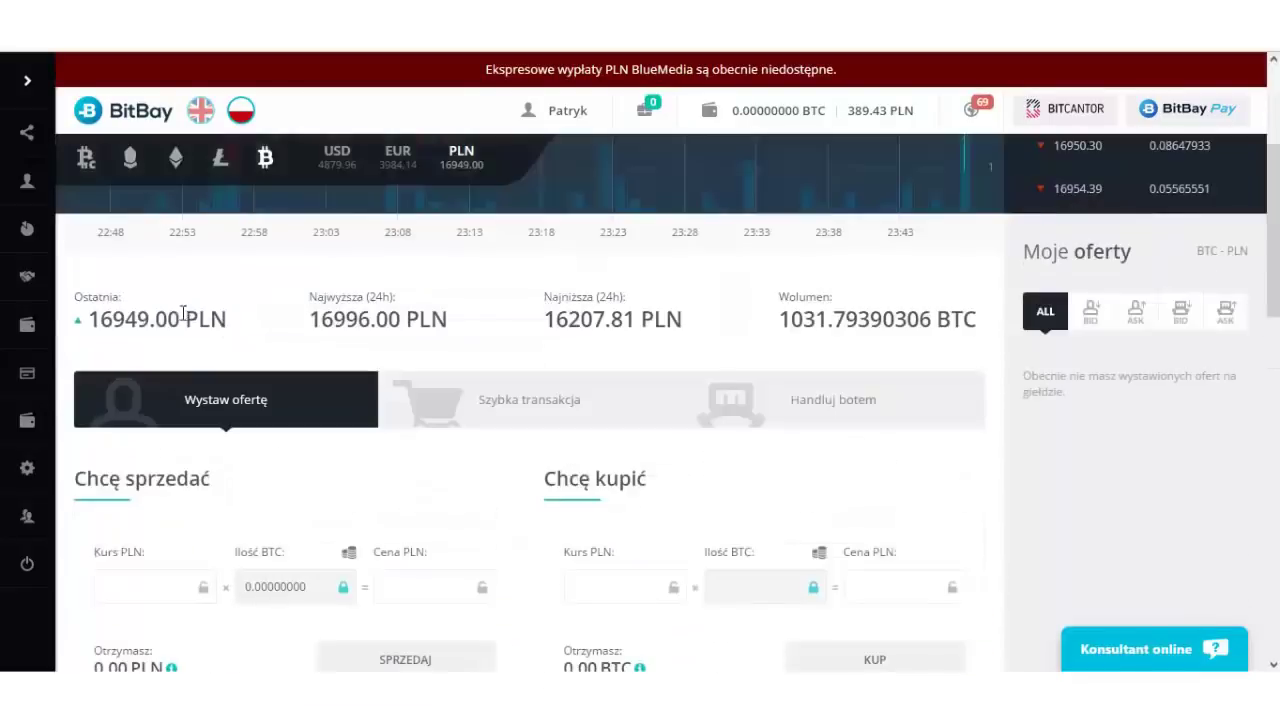
{"action": "left_click_drag", "start_coordinate": [148, 320], "coordinate": [119, 328]}
{"action": "left_click_drag", "start_coordinate": [91, 335], "coordinate": [615, 587]}
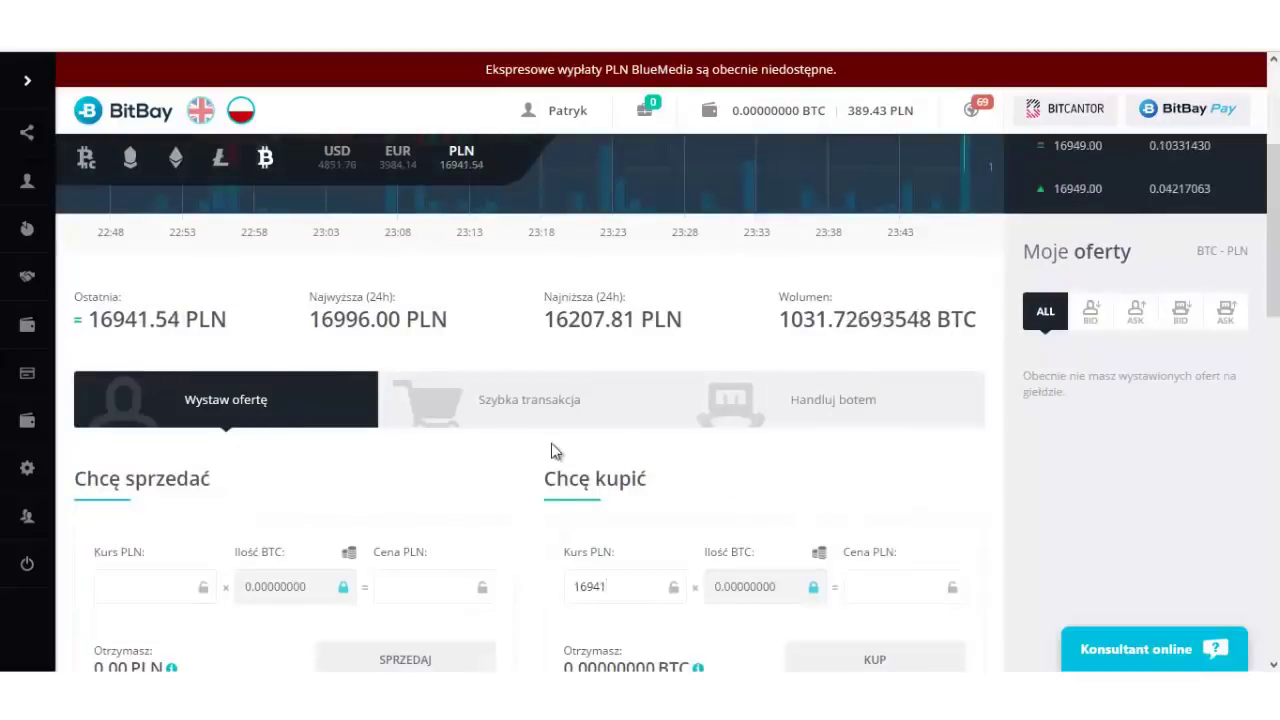
{"action": "left_click_drag", "start_coordinate": [630, 583], "coordinate": [575, 590]}
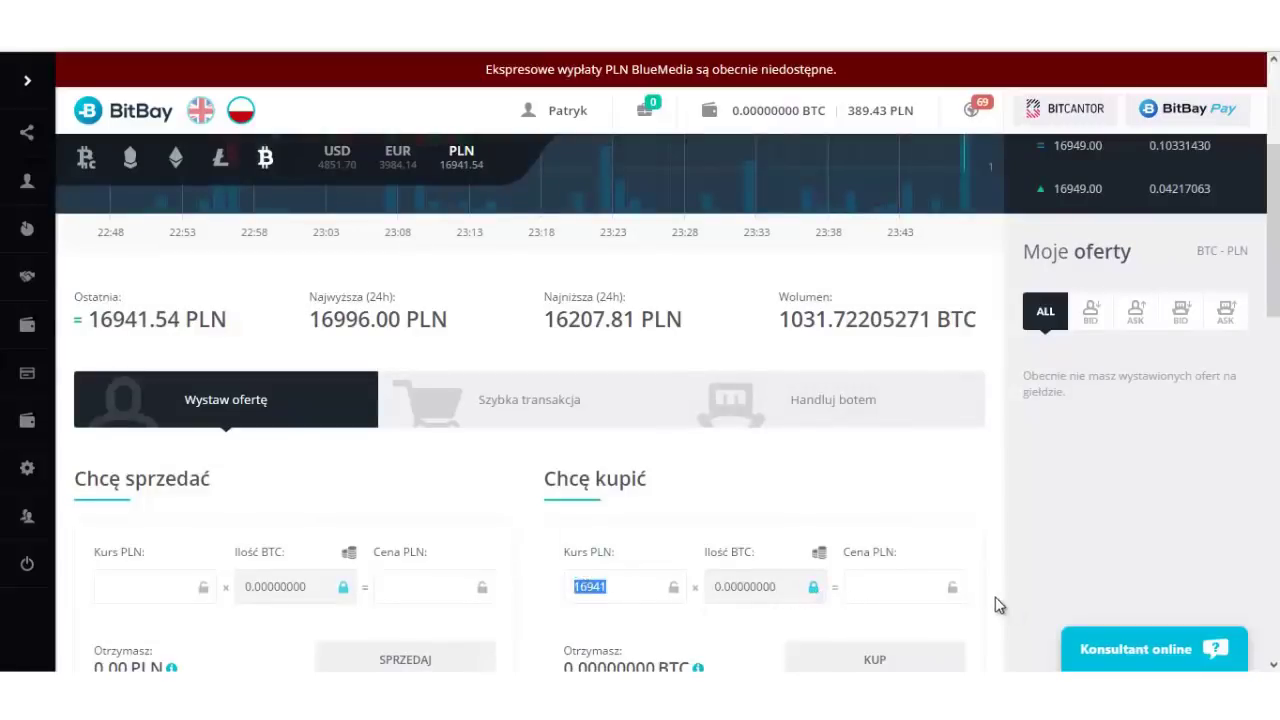
Enter 6000 as the Cena PLN total and lock it.
{"action": "left_click", "coordinate": [923, 585]}
{"action": "type", "text": "6000"}
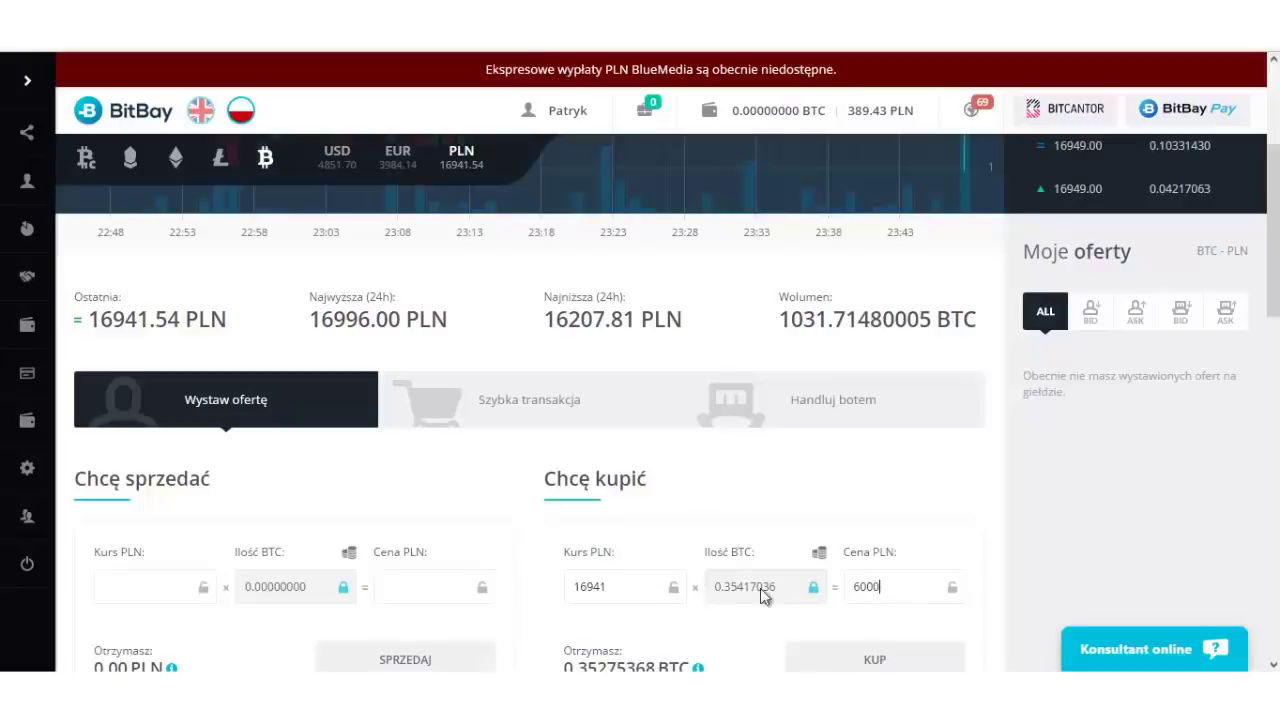
{"action": "left_click", "coordinate": [952, 589]}
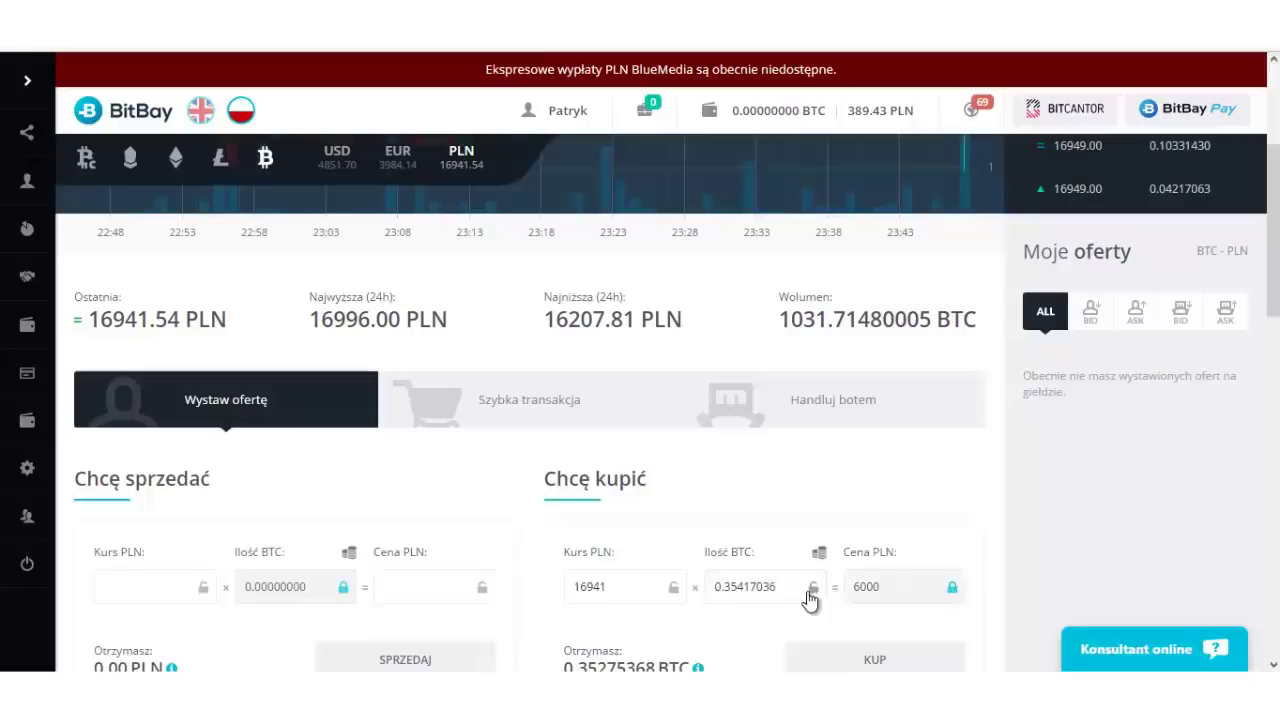
Replace Ilość BTC with 1.56, giving a 26427.96 PLN total.
{"action": "left_click_drag", "start_coordinate": [778, 587], "coordinate": [707, 594]}
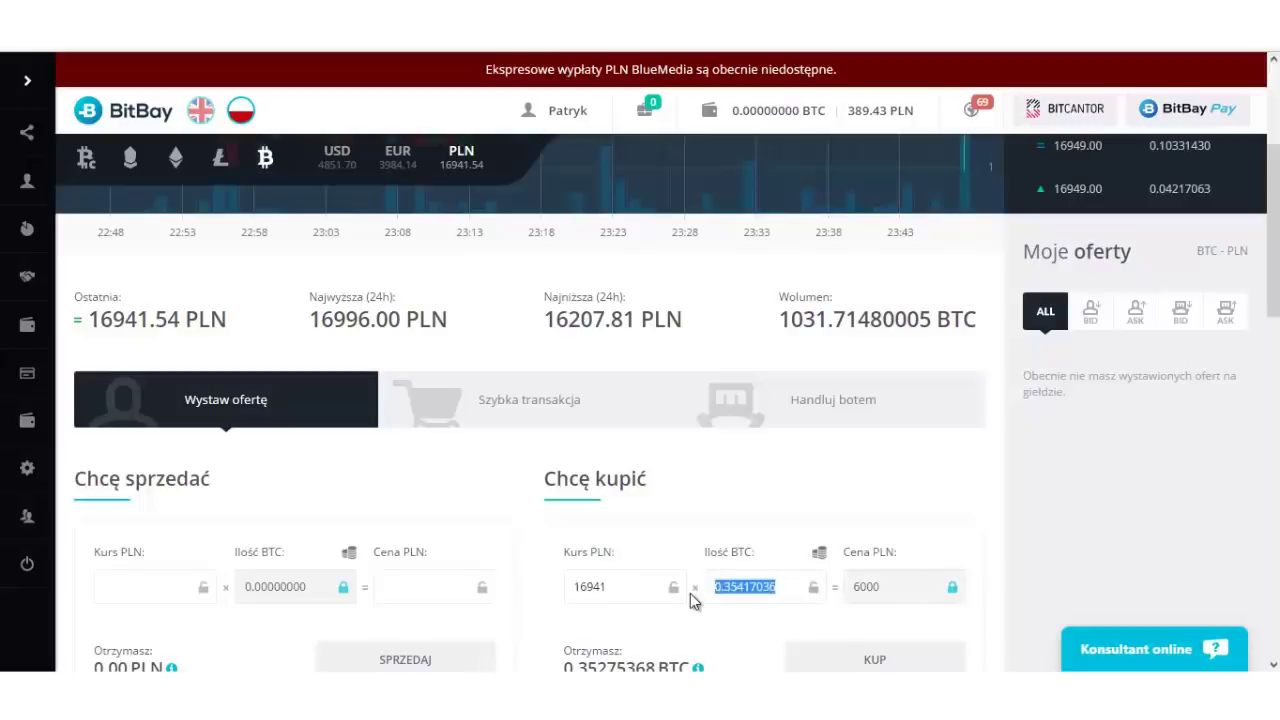
{"action": "type", "text": "1.56"}
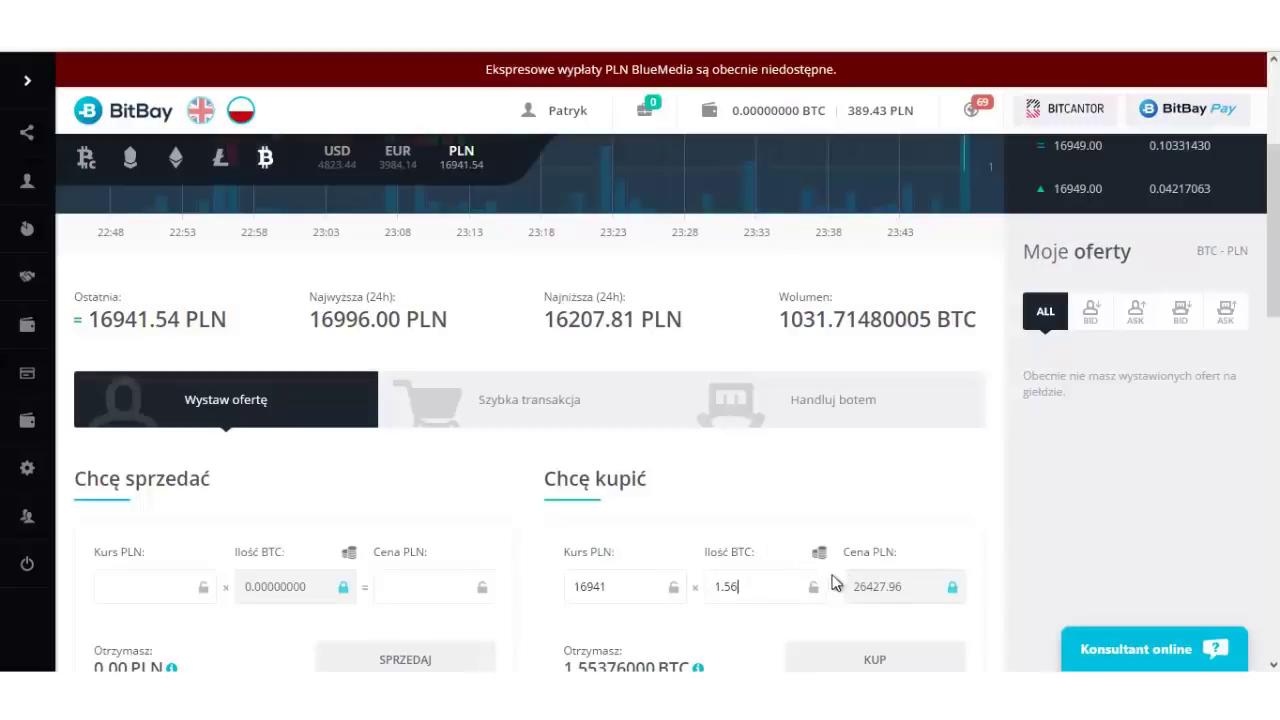
{"action": "left_click_drag", "start_coordinate": [855, 595], "coordinate": [905, 592]}
{"action": "scroll", "coordinate": [870, 530], "scroll_direction": "down", "scroll_amount": 1}
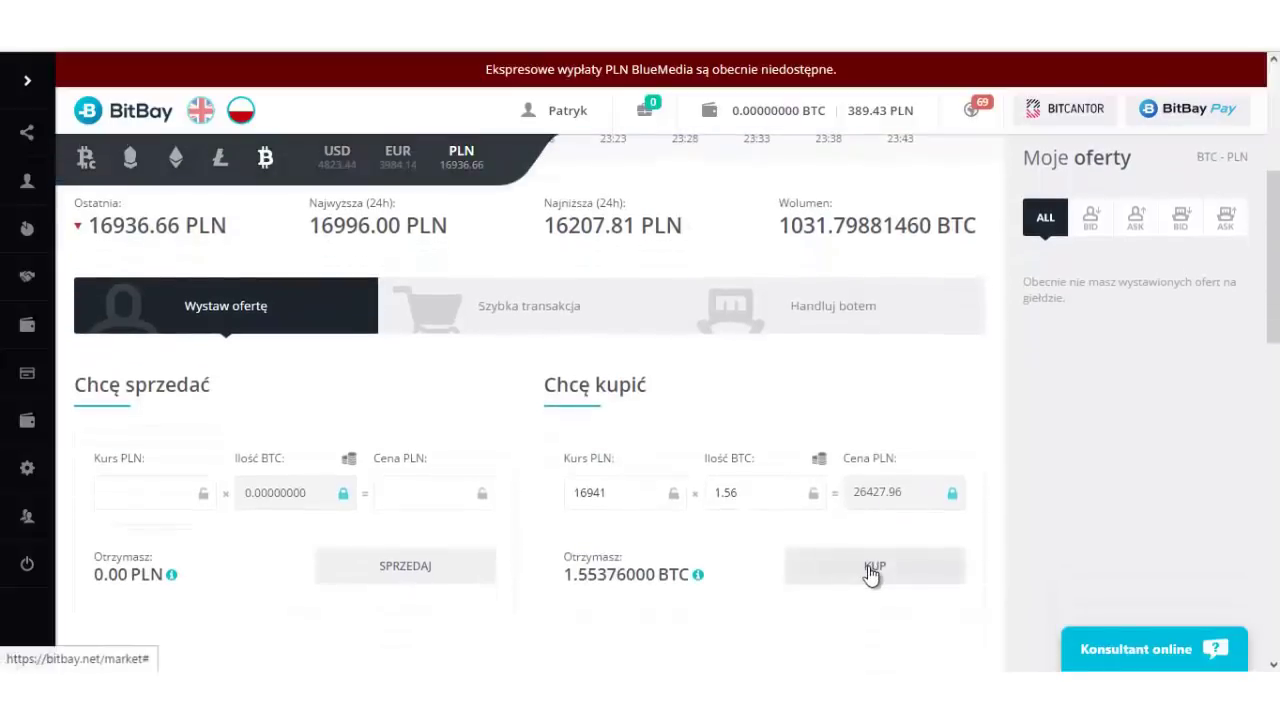
{"action": "scroll", "coordinate": [873, 572], "scroll_direction": "down", "scroll_amount": 3}
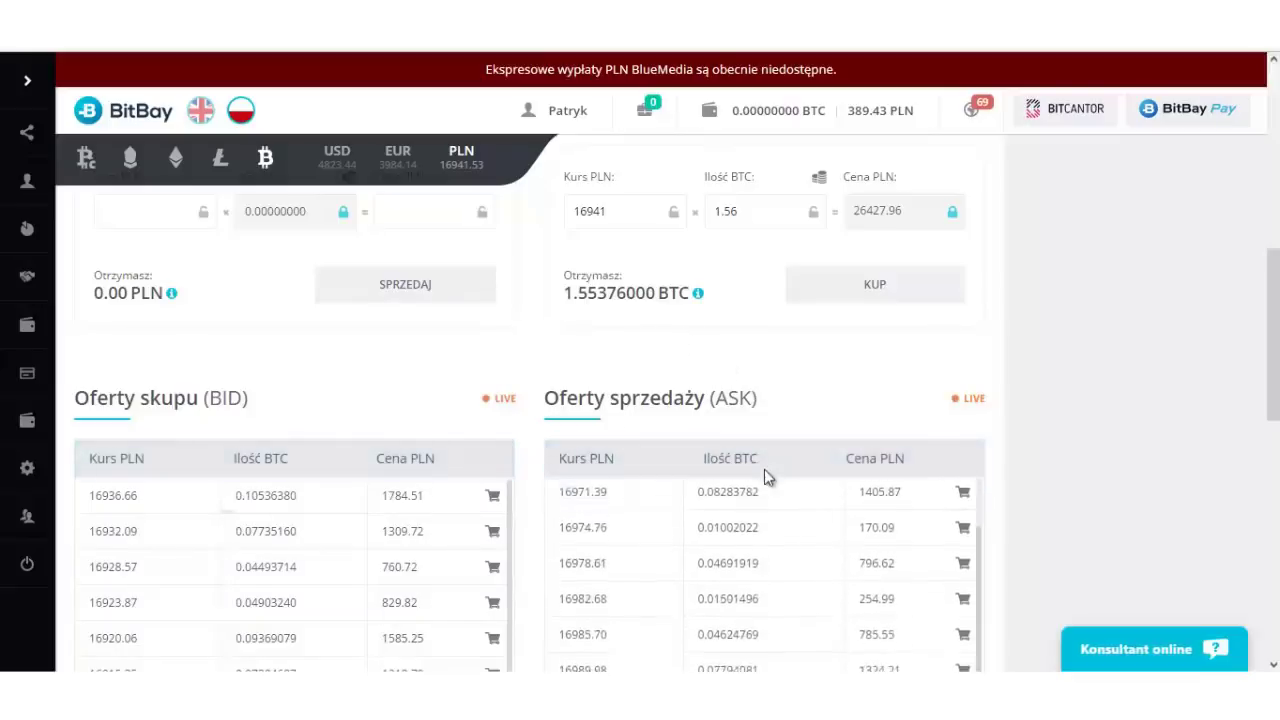
Scroll through the BID and ASK order tables and back up to the buy form.
{"action": "scroll", "coordinate": [1136, 447], "scroll_direction": "down", "scroll_amount": 1}
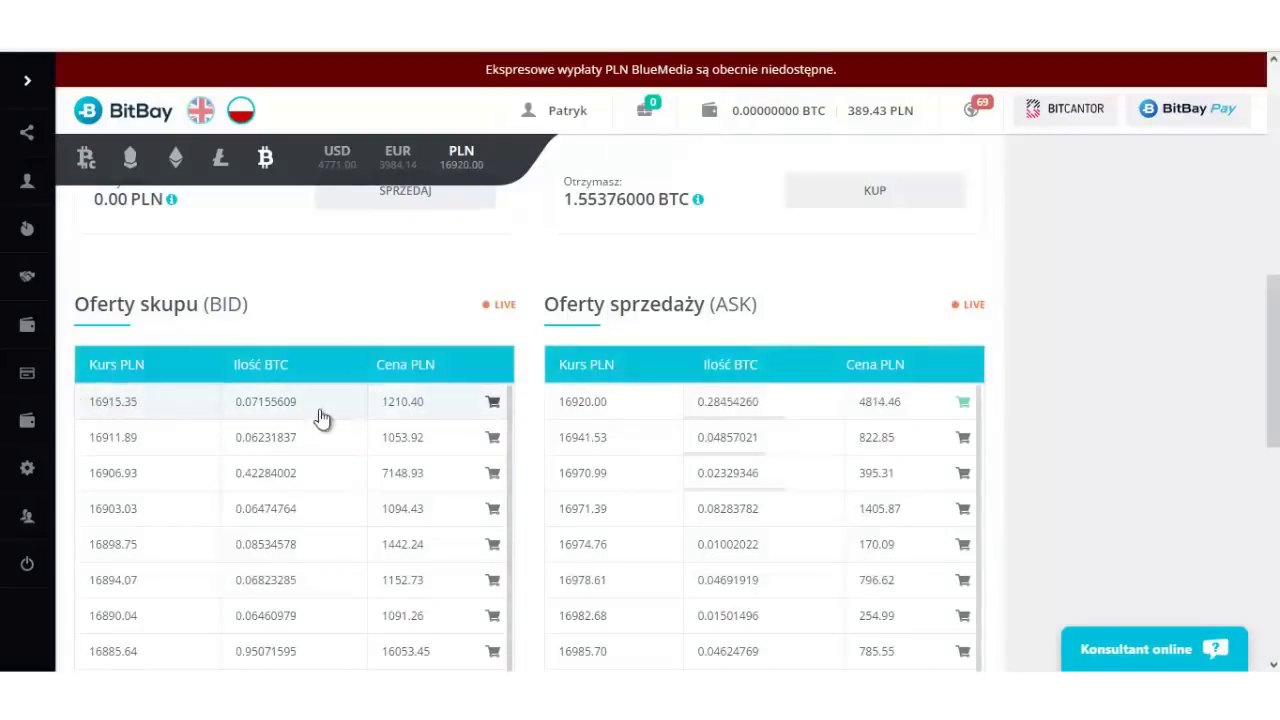
{"action": "scroll", "coordinate": [614, 541], "scroll_direction": "up", "scroll_amount": 3}
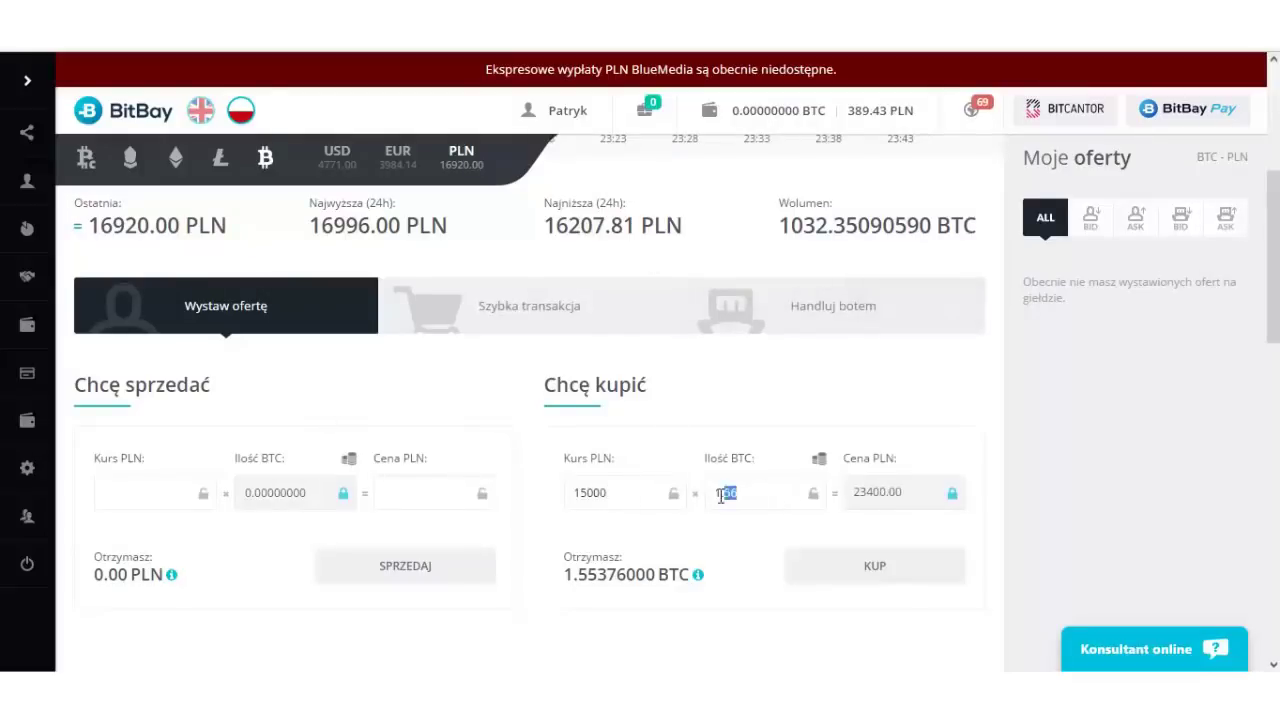
Submit a KUP bid for 0.0015 BTC at 15000 PLN, totalling 22.50 PLN.
{"action": "type", "text": "0.001"}
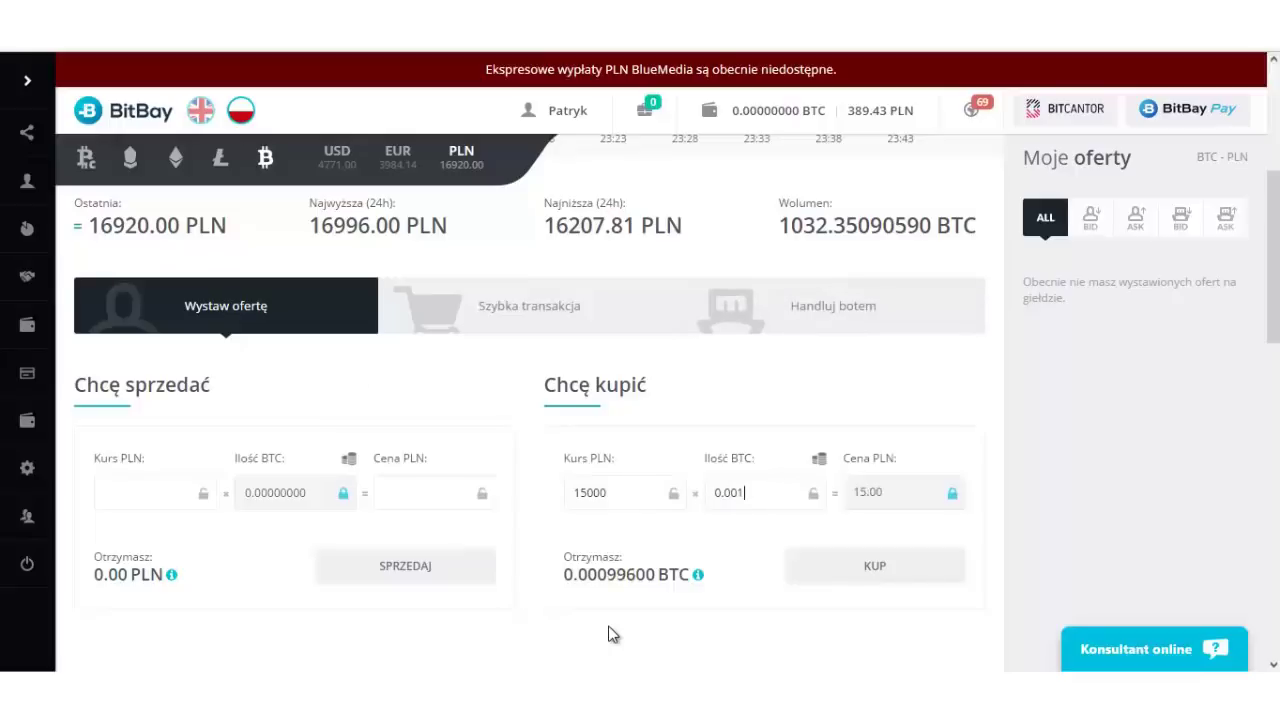
{"action": "type", "text": "5"}
{"action": "scroll", "coordinate": [613, 634], "scroll_direction": "down", "scroll_amount": 3}
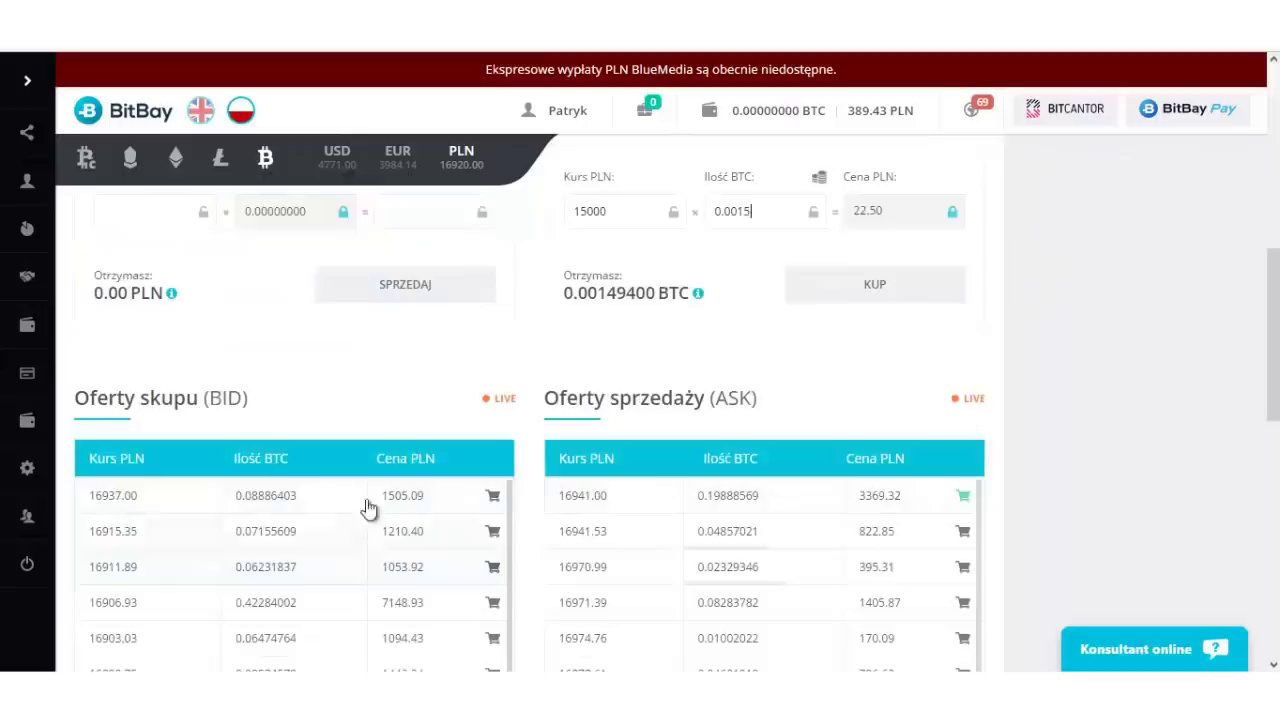
{"action": "left_click", "coordinate": [880, 292]}
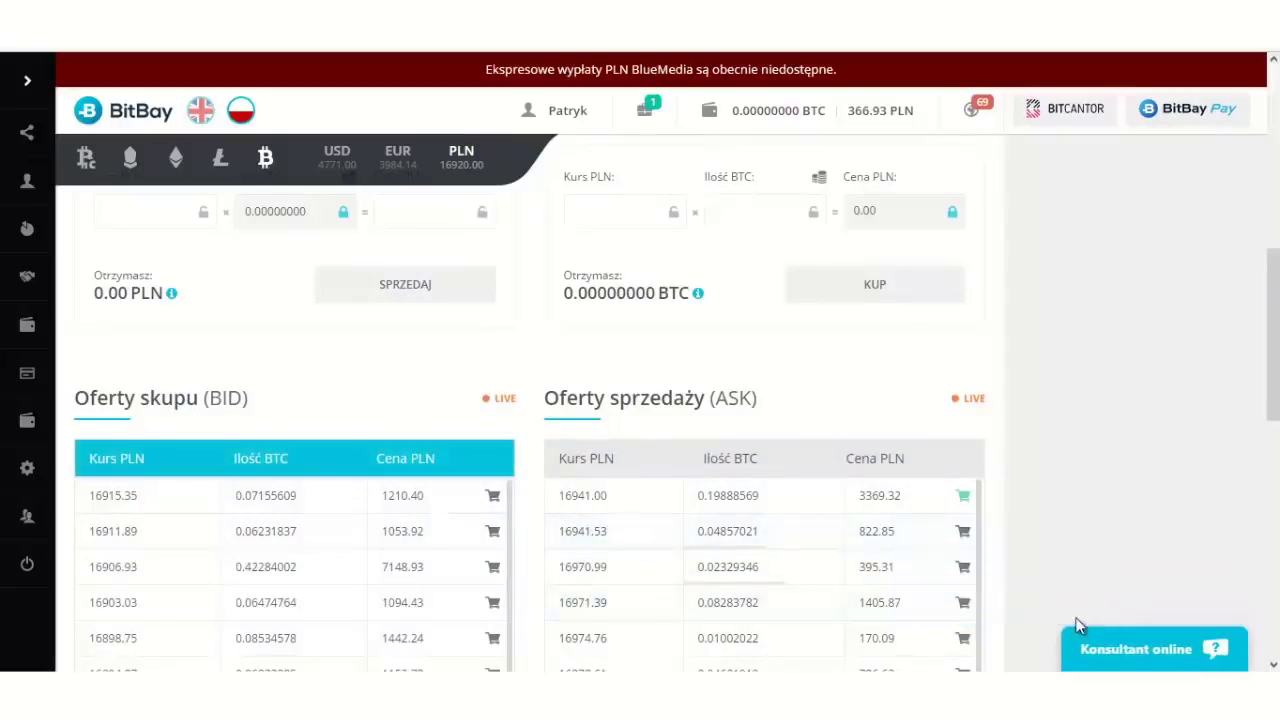
{"action": "scroll", "coordinate": [429, 434], "scroll_direction": "down", "scroll_amount": 2}
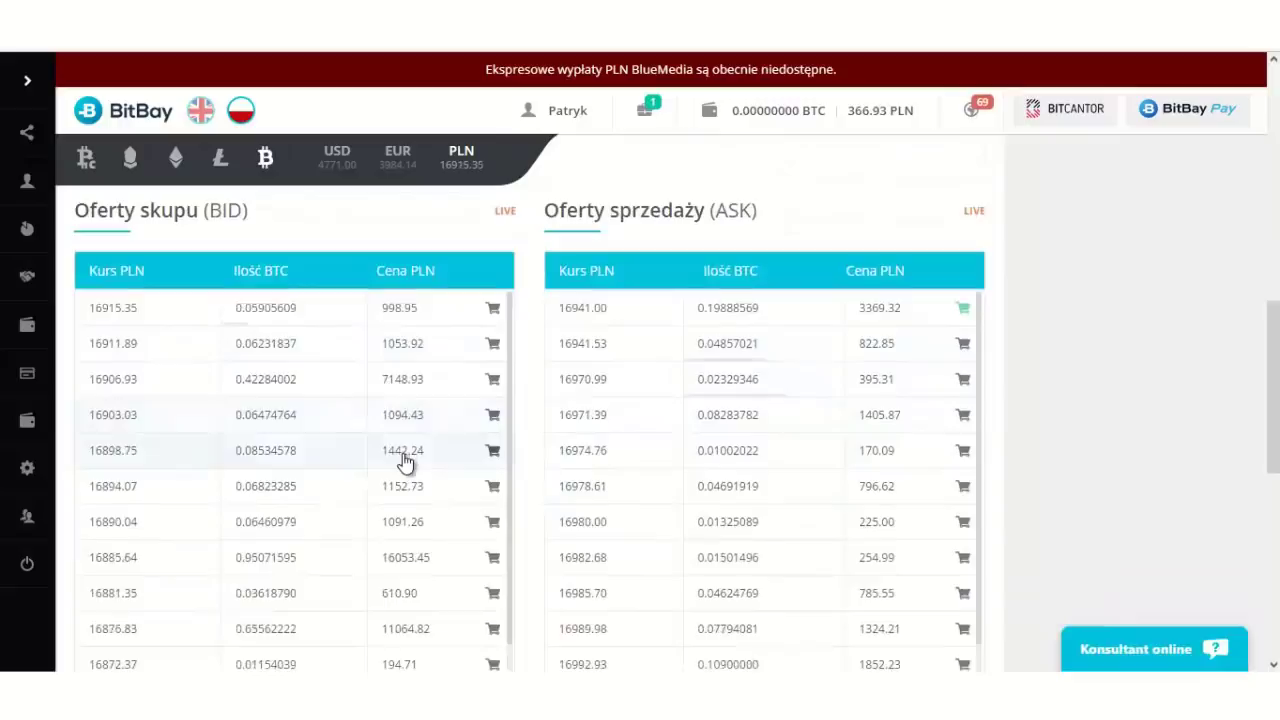
{"action": "scroll", "coordinate": [405, 462], "scroll_direction": "down", "scroll_amount": 3}
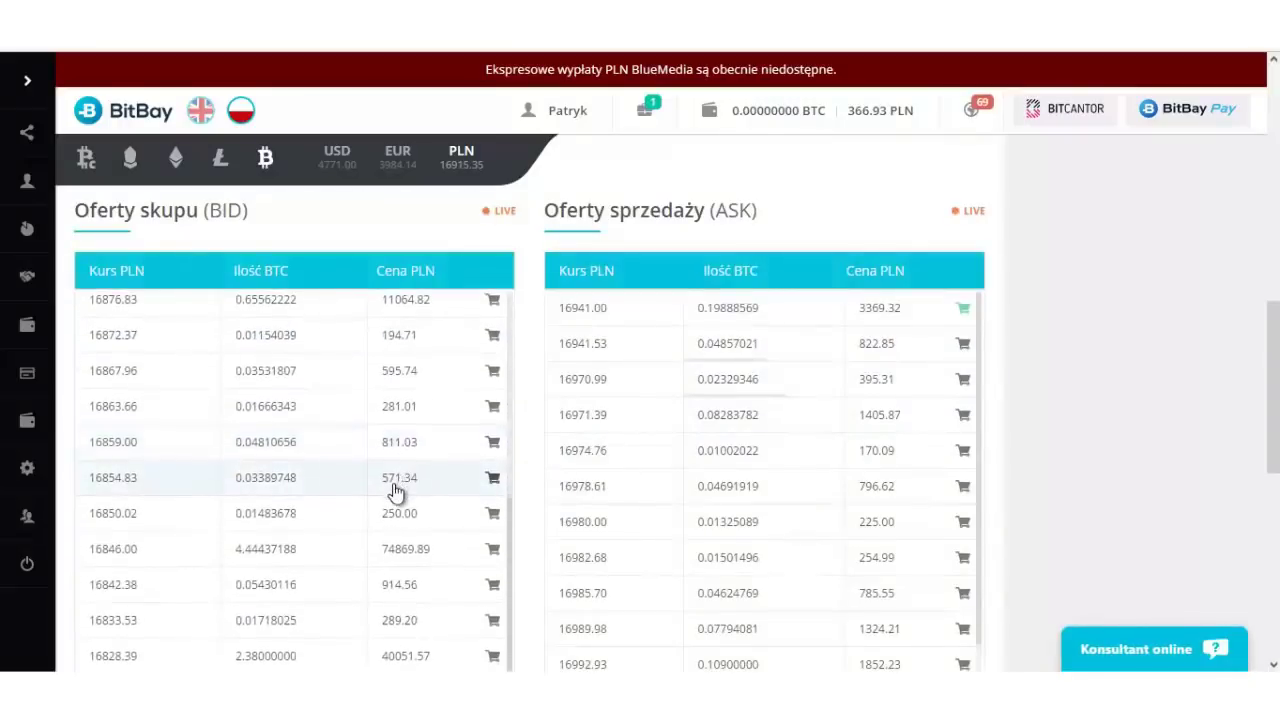
Open ZOBACZ CAŁE ORDERBOOK and browse the bids and asks with cumulative BTC and PLN totals.
{"action": "scroll", "coordinate": [400, 494], "scroll_direction": "down", "scroll_amount": 4}
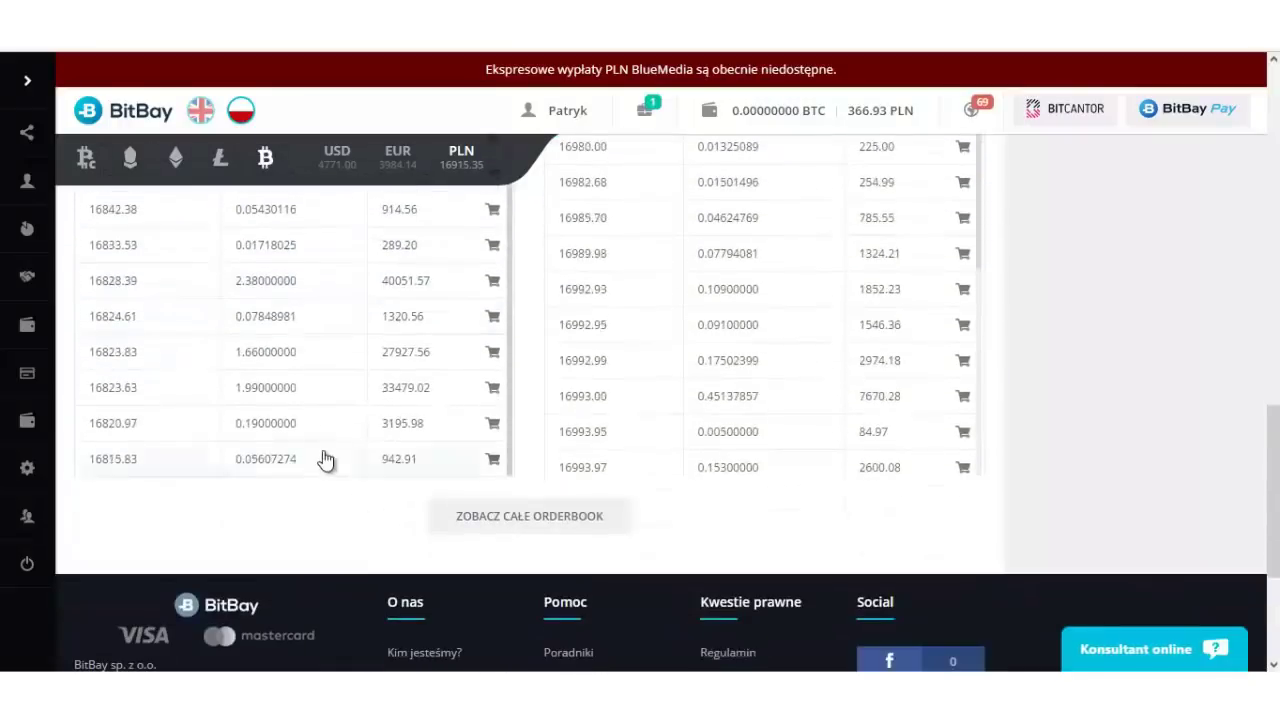
{"action": "left_click", "coordinate": [440, 514]}
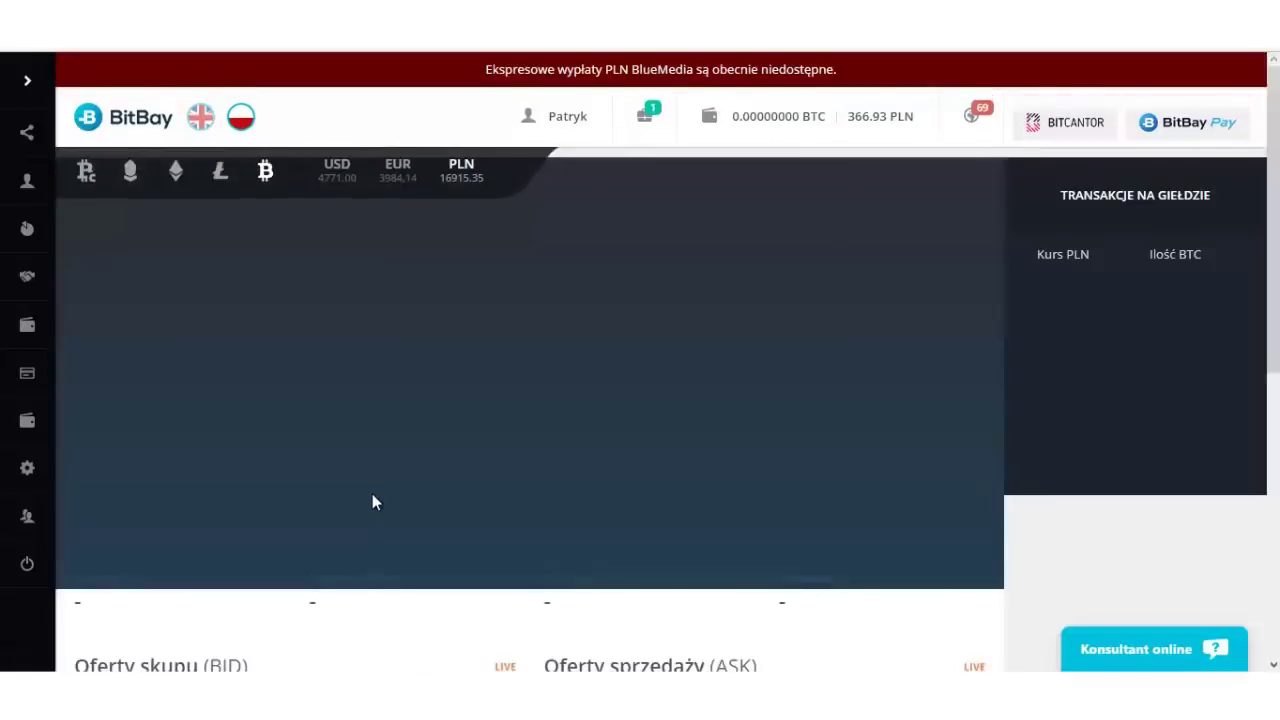
{"action": "scroll", "coordinate": [360, 525], "scroll_direction": "down", "scroll_amount": 5}
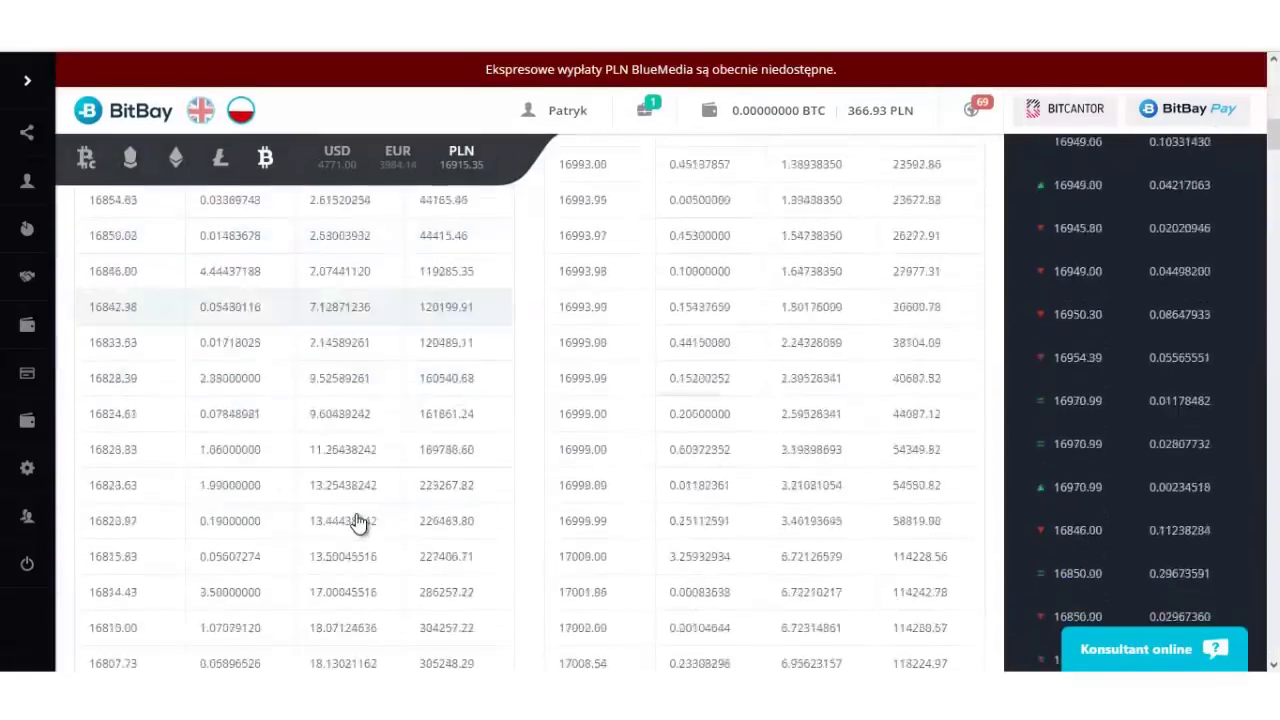
{"action": "scroll", "coordinate": [358, 522], "scroll_direction": "down", "scroll_amount": 10}
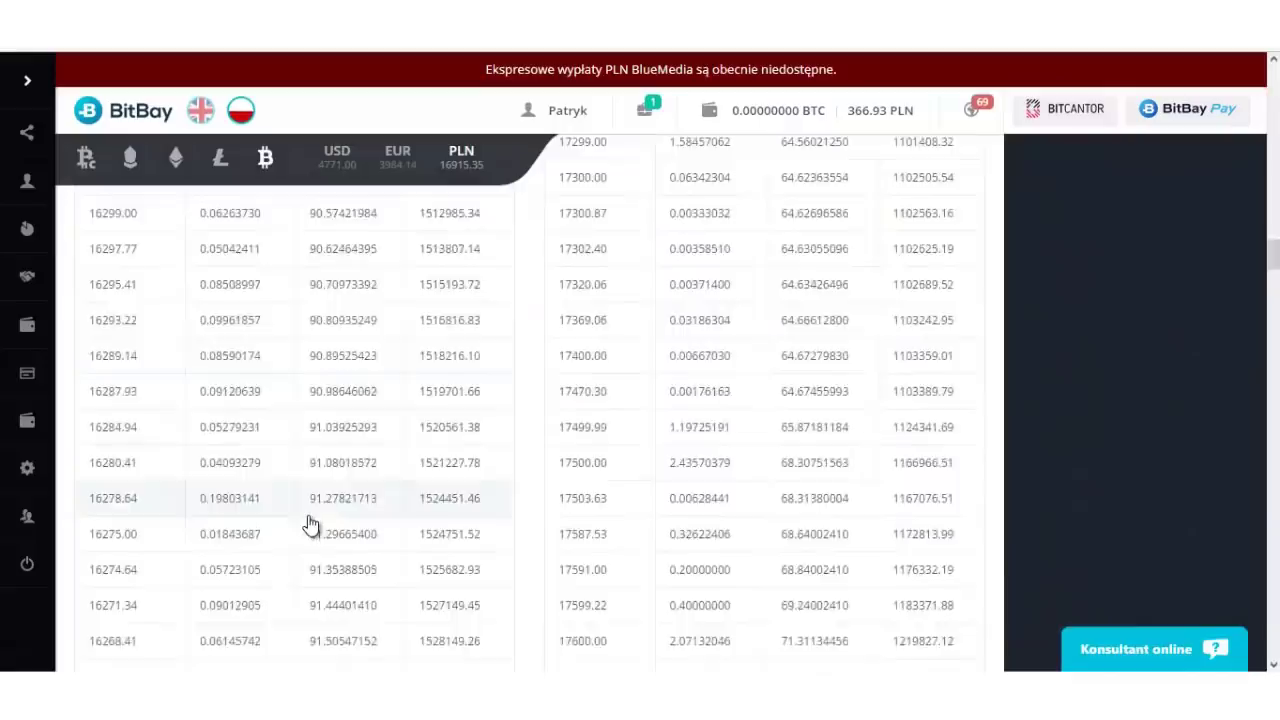
{"action": "scroll", "coordinate": [310, 522], "scroll_direction": "down", "scroll_amount": 10}
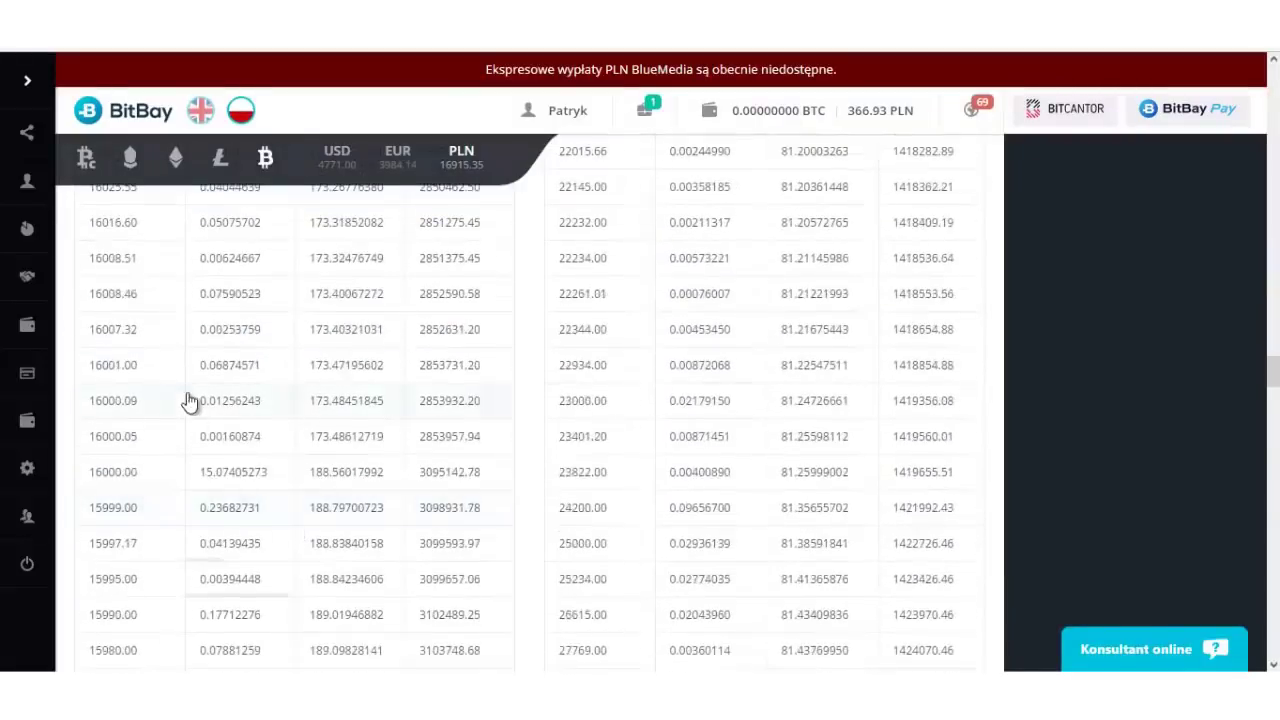
{"action": "scroll", "coordinate": [190, 400], "scroll_direction": "down", "scroll_amount": 7}
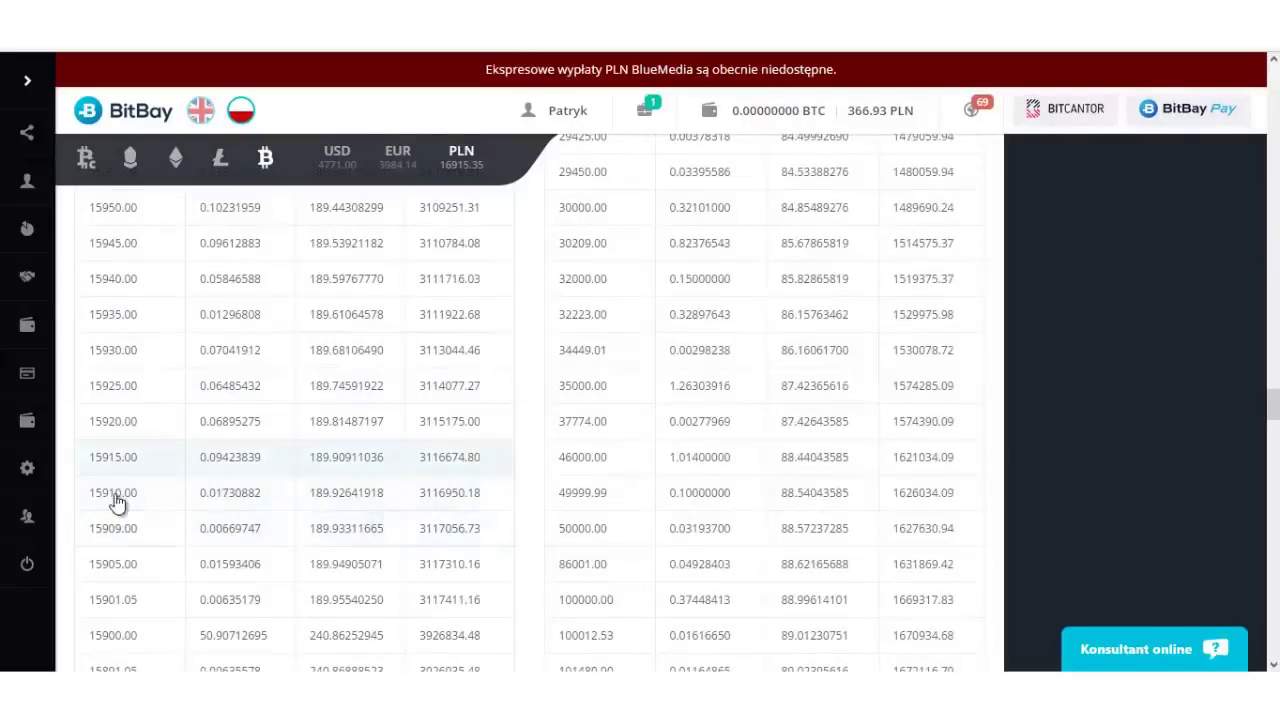
{"action": "scroll", "coordinate": [200, 505], "scroll_direction": "up", "scroll_amount": 8}
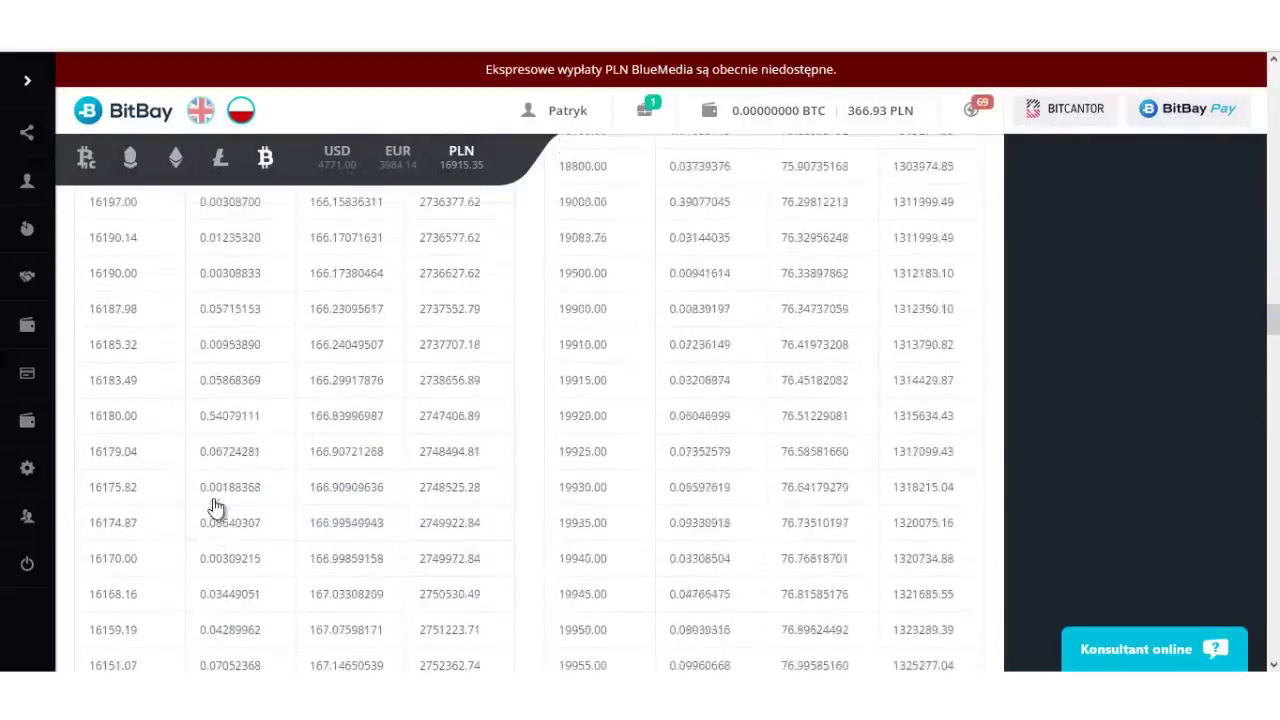
{"action": "scroll", "coordinate": [215, 507], "scroll_direction": "up", "scroll_amount": 10}
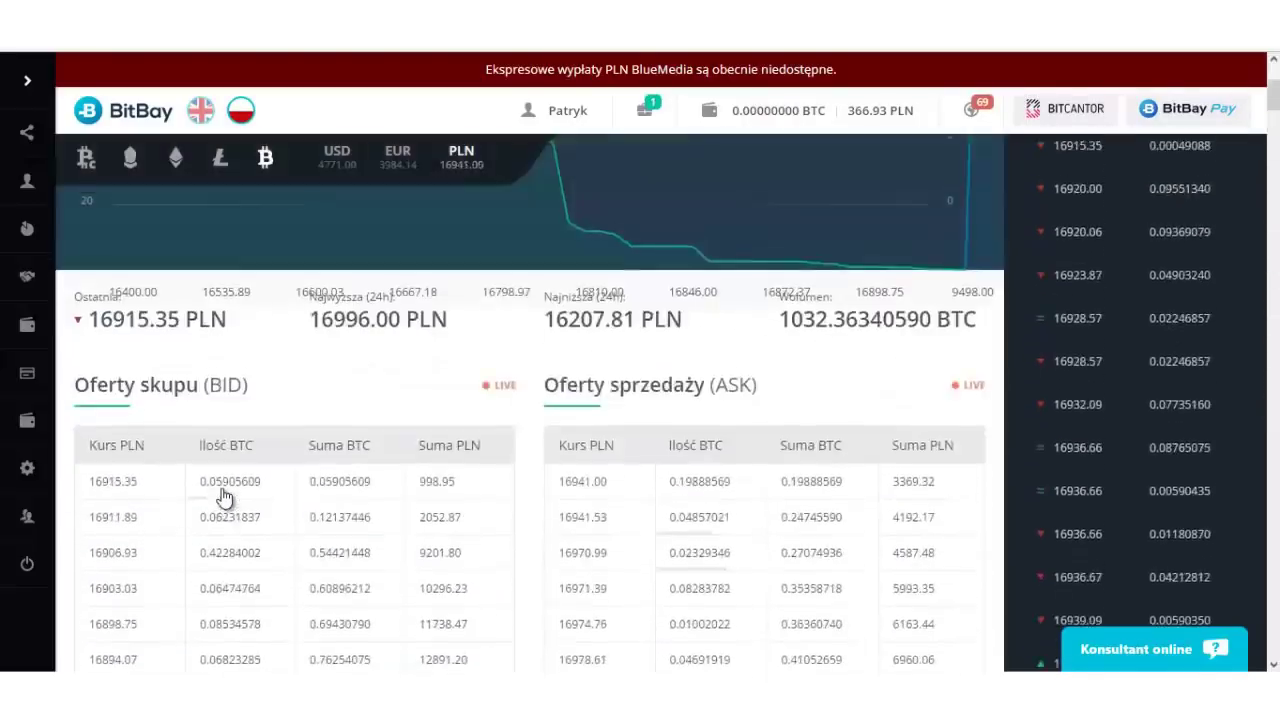
{"action": "scroll", "coordinate": [225, 495], "scroll_direction": "up", "scroll_amount": 3}
{"action": "scroll", "coordinate": [225, 495], "scroll_direction": "down", "scroll_amount": 3}
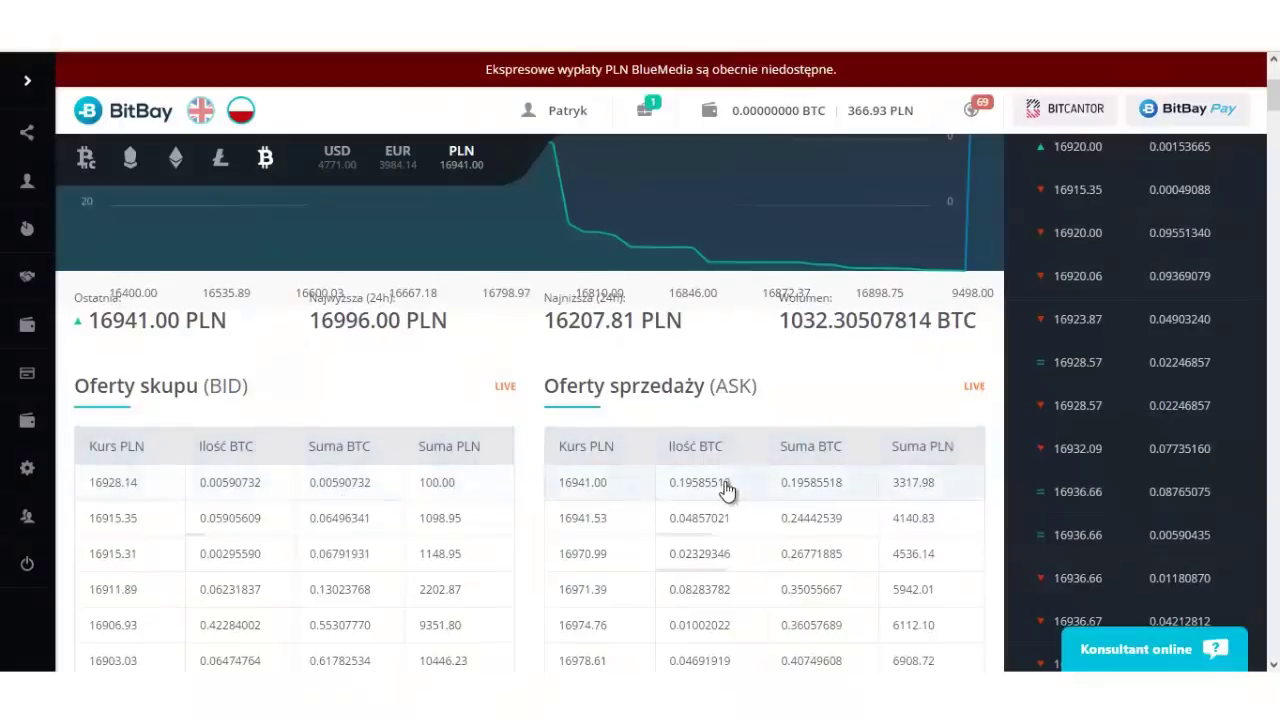
Delete the 15000.00 PLN BID offer from Moje oferty on the Giełda page.
{"action": "scroll", "coordinate": [727, 490], "scroll_direction": "up", "scroll_amount": 3}
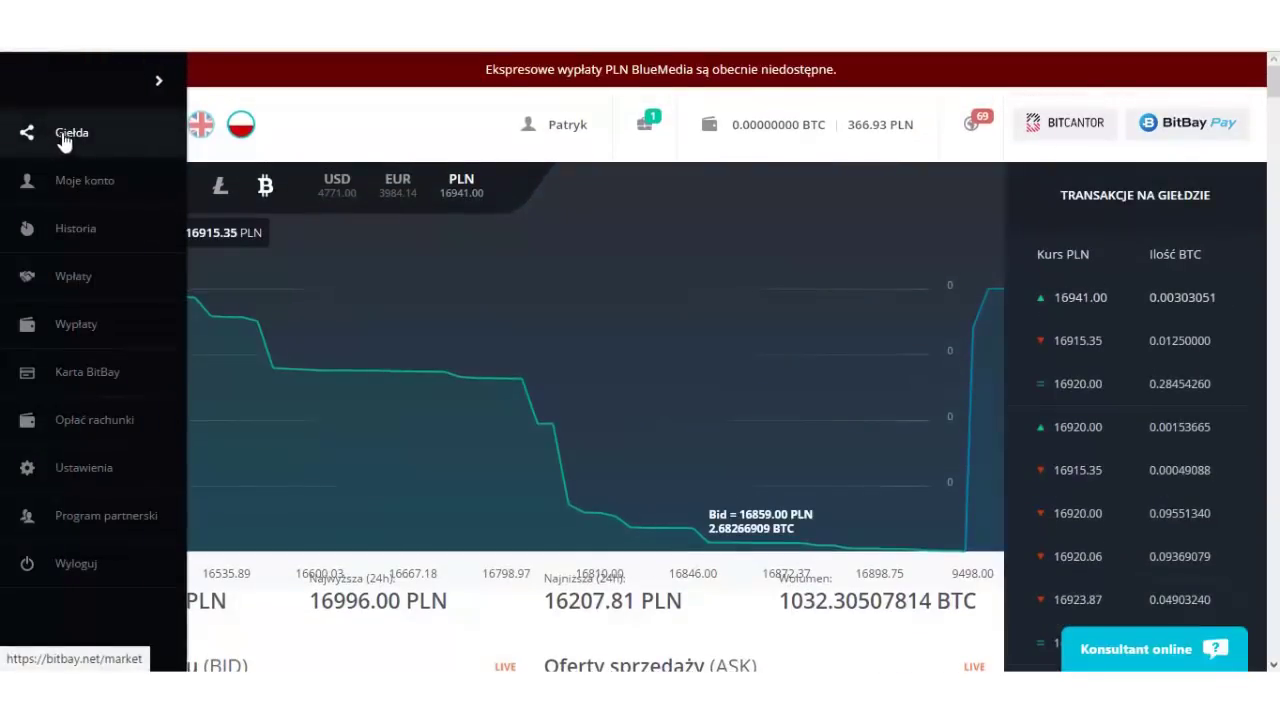
{"action": "left_click", "coordinate": [63, 138]}
{"action": "mouse_move", "coordinate": [645, 130]}
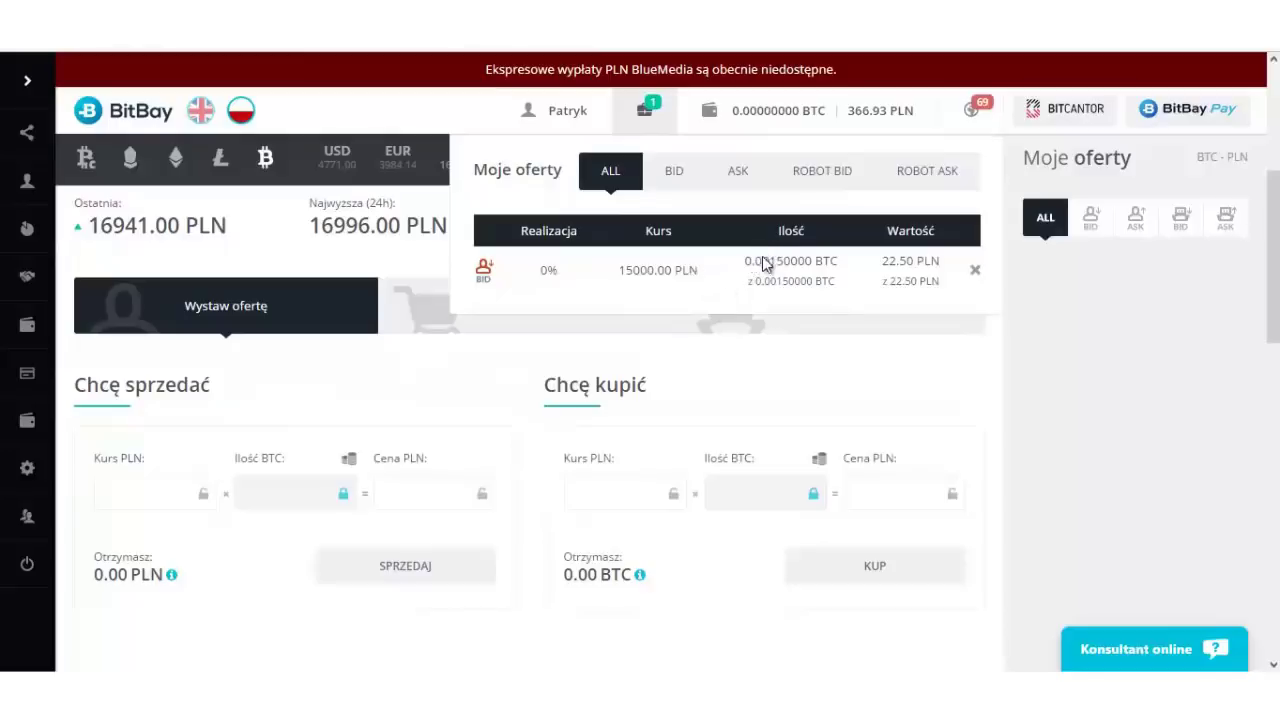
{"action": "left_click", "coordinate": [975, 271]}
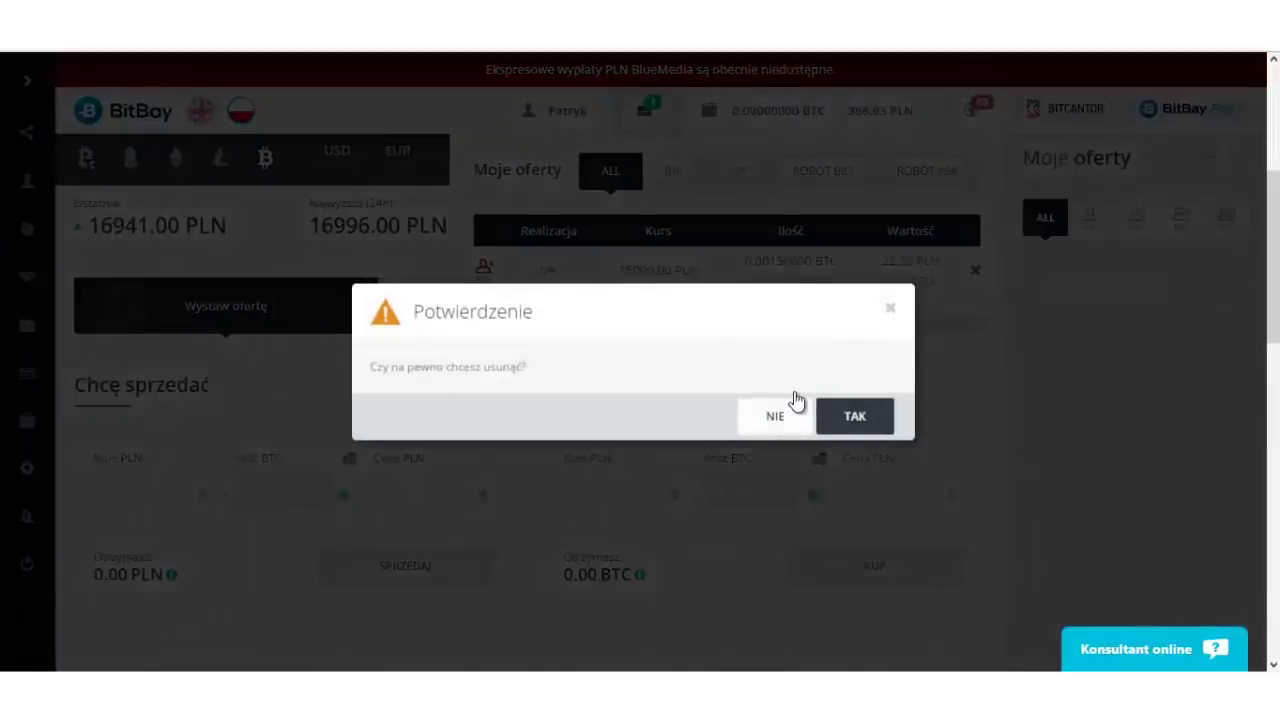
{"action": "left_click", "coordinate": [864, 428]}
{"action": "scroll", "coordinate": [810, 481], "scroll_direction": "down", "scroll_amount": 1}
{"action": "scroll", "coordinate": [810, 481], "scroll_direction": "down", "scroll_amount": 3}
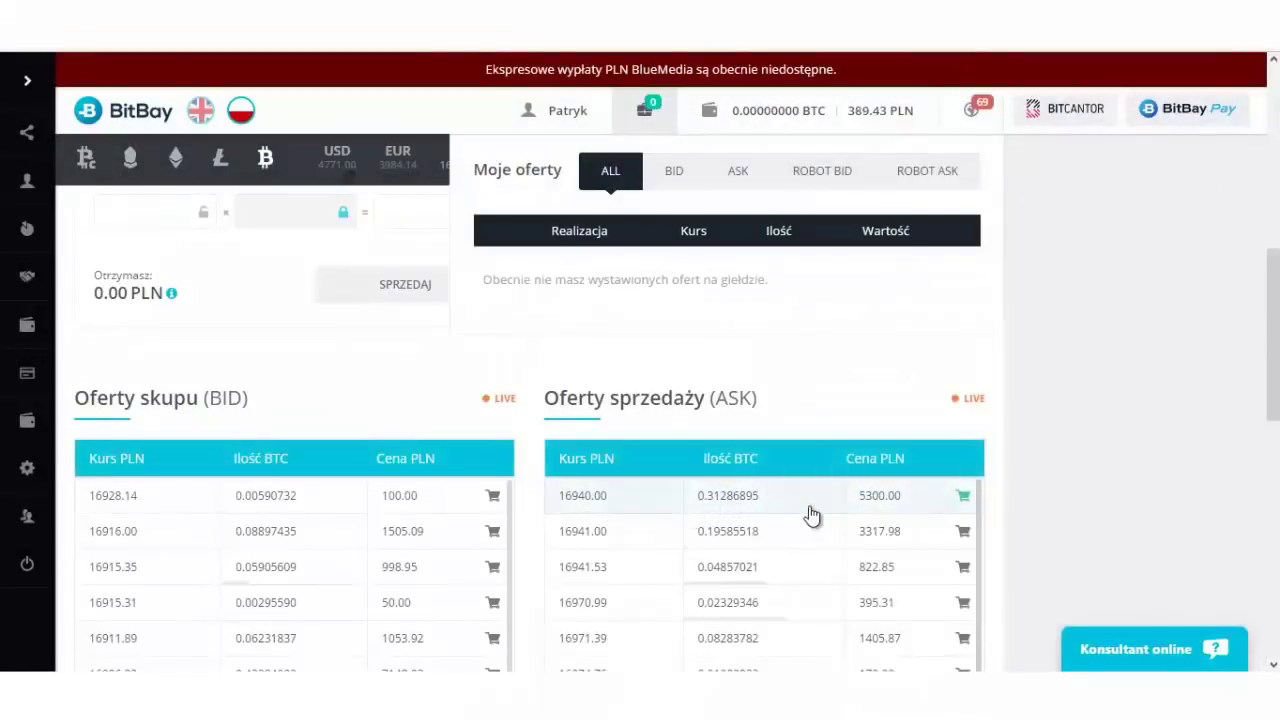
Prefill the Chcę kupić form from the 16940.00 PLN lowest ask.
{"action": "left_click", "coordinate": [963, 497]}
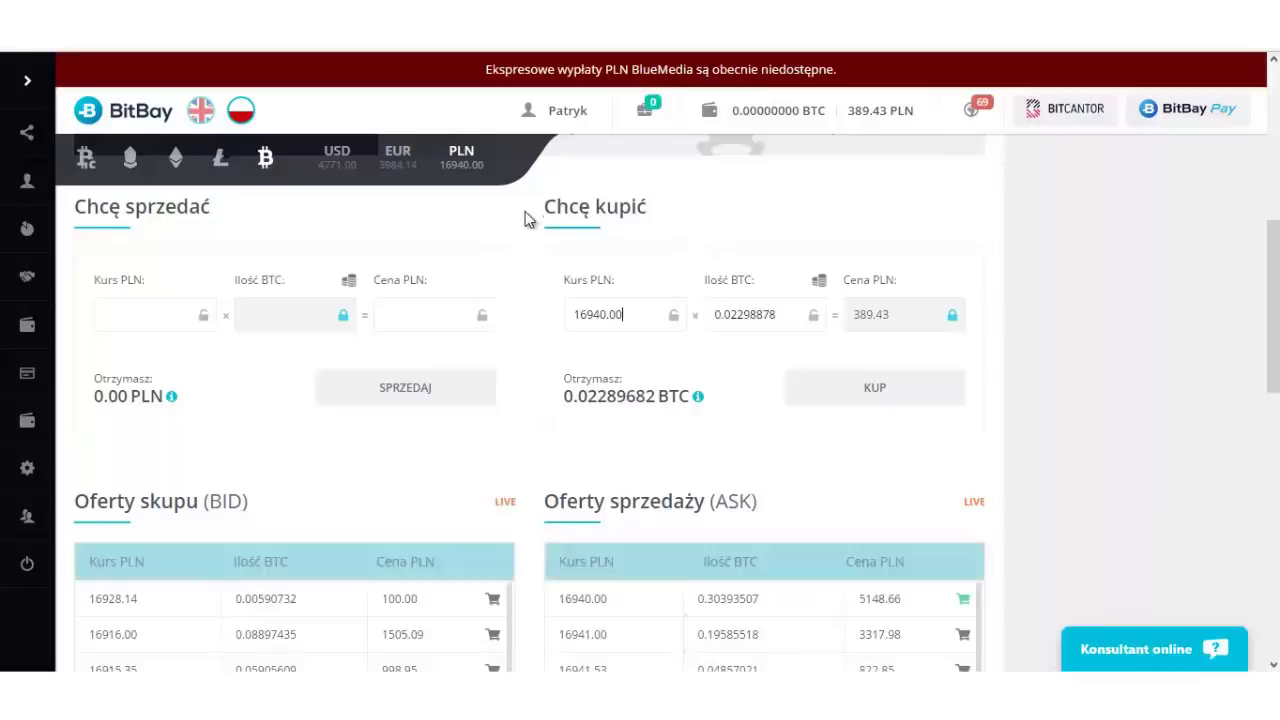
Switch the market to Litecoin, then to Ethereum in PLN.
{"action": "left_click", "coordinate": [222, 160]}
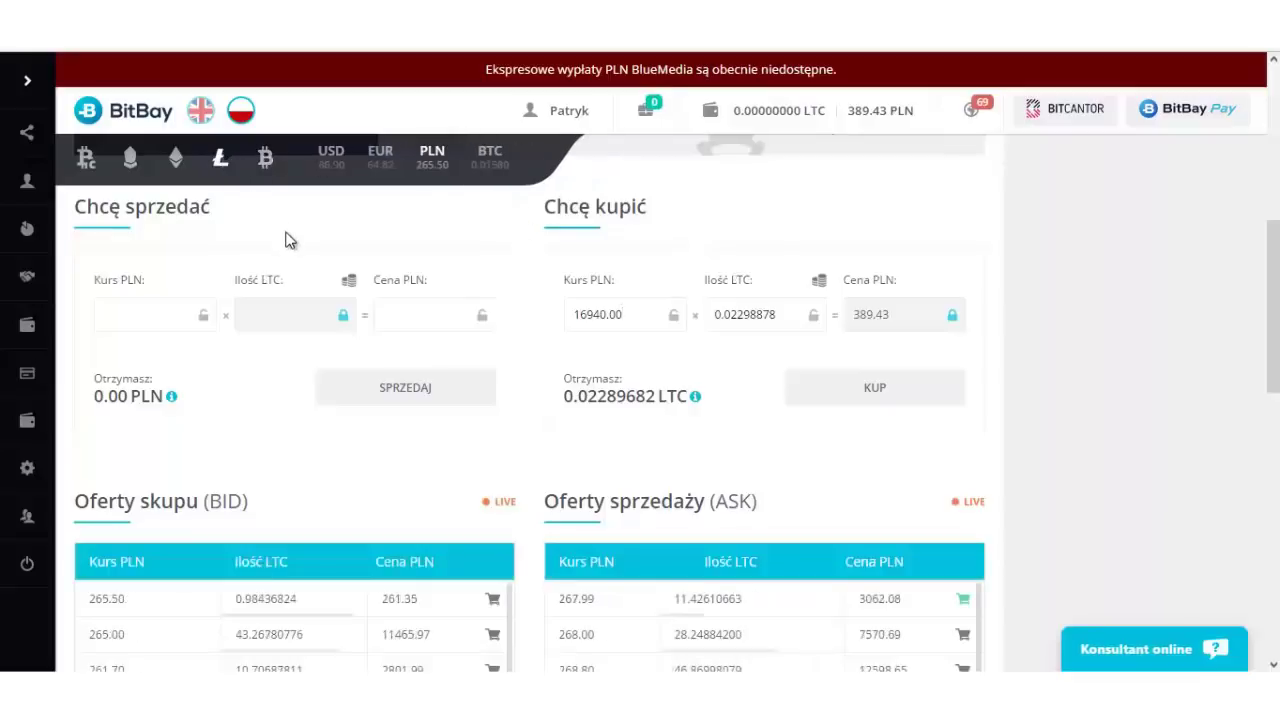
{"action": "scroll", "coordinate": [323, 335], "scroll_direction": "up", "scroll_amount": 3}
{"action": "scroll", "coordinate": [323, 335], "scroll_direction": "up", "scroll_amount": 3}
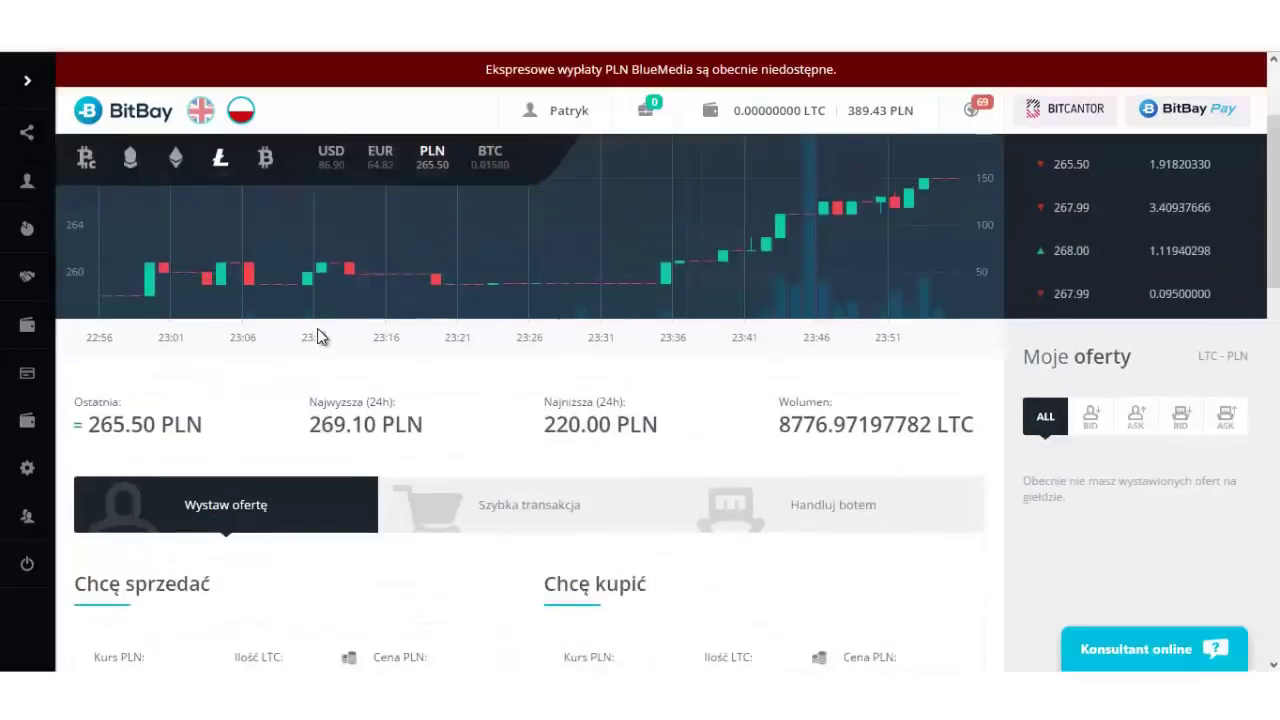
{"action": "left_click", "coordinate": [176, 185]}
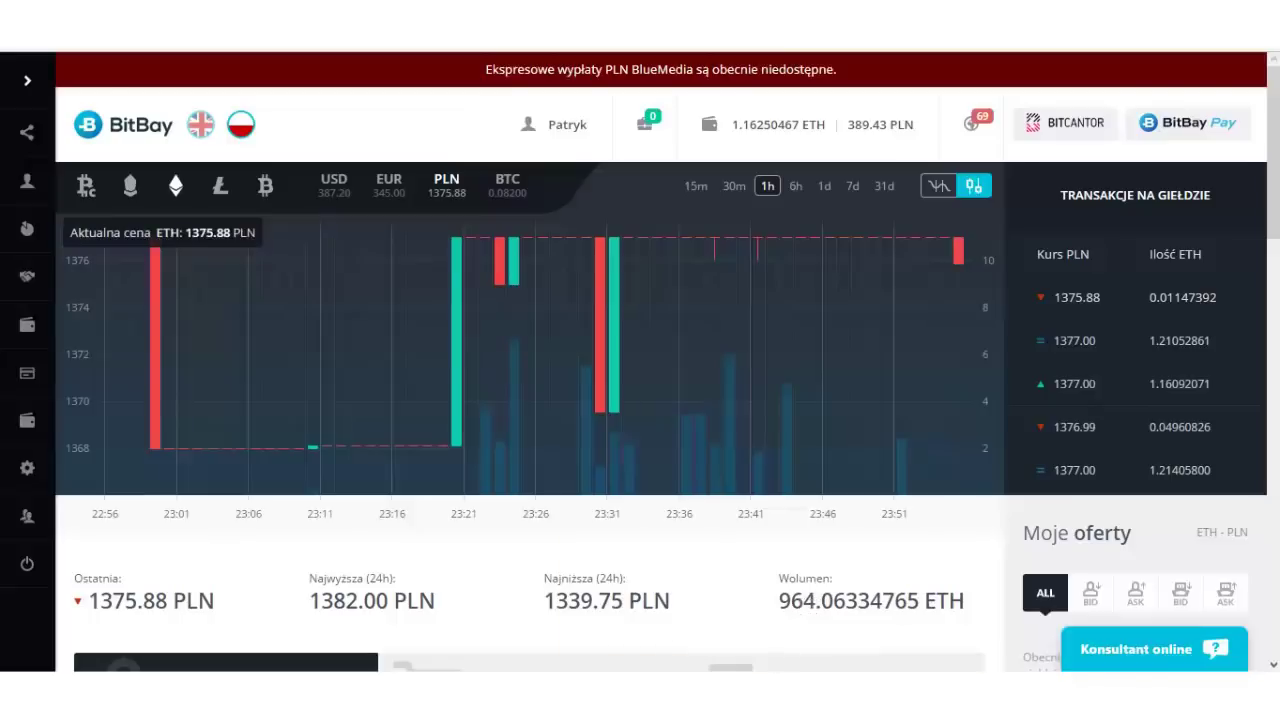
Bring up the Chrome window and scroll to the Top 40+ Sites to Buy Bitcoin table.
{"action": "mouse_move", "coordinate": [769, 668]}
{"action": "left_click", "coordinate": [886, 590]}
{"action": "scroll", "coordinate": [696, 395], "scroll_direction": "up", "scroll_amount": 5}
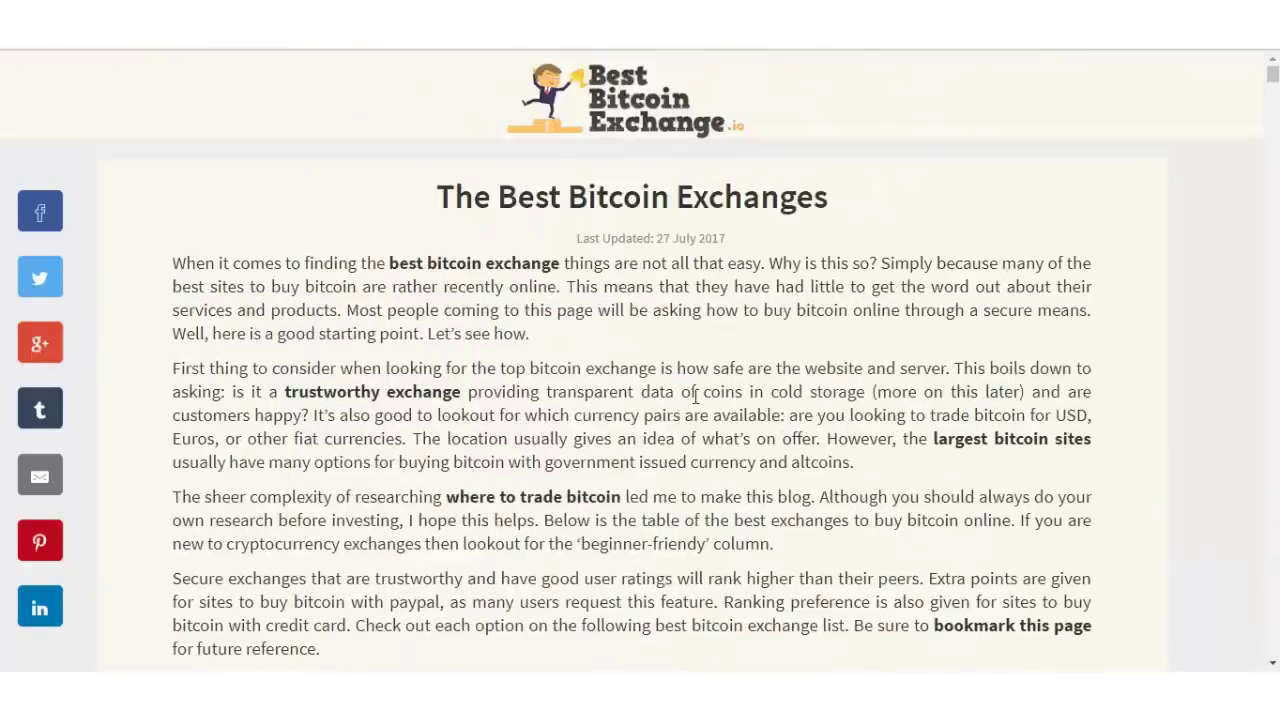
{"action": "scroll", "coordinate": [629, 207], "scroll_direction": "down", "scroll_amount": 4}
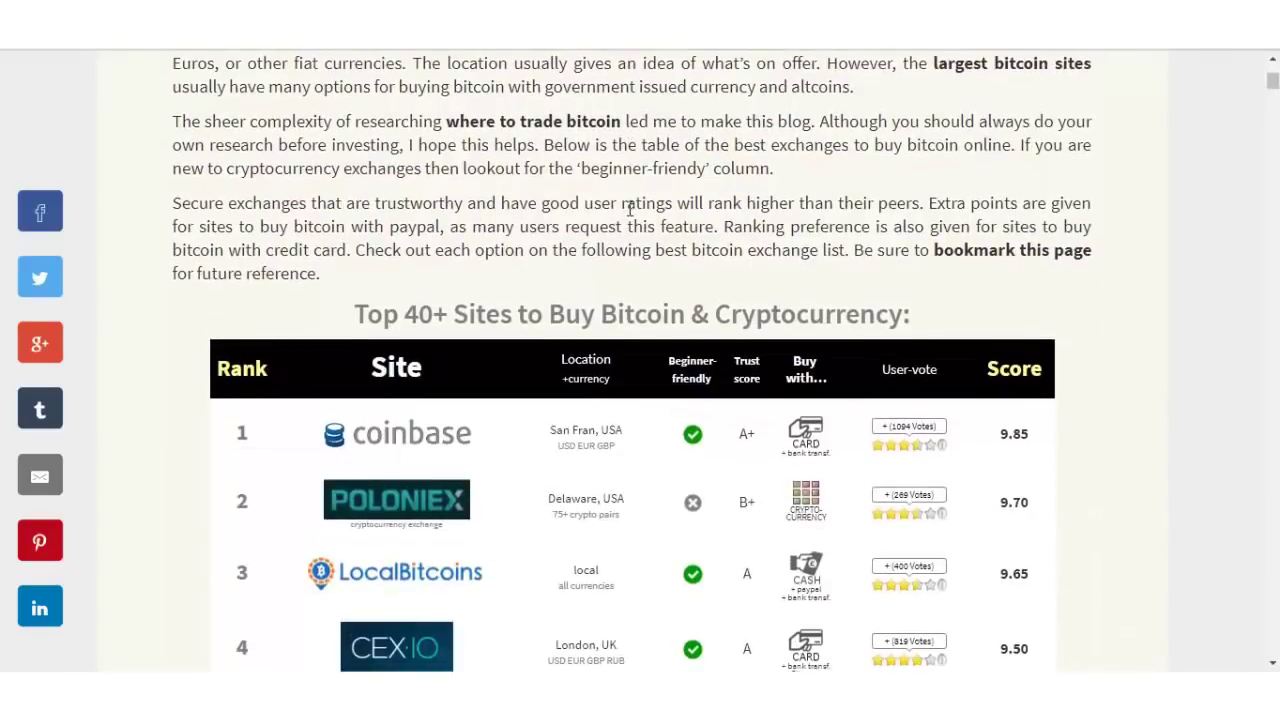
{"action": "scroll", "coordinate": [628, 208], "scroll_direction": "down", "scroll_amount": 3}
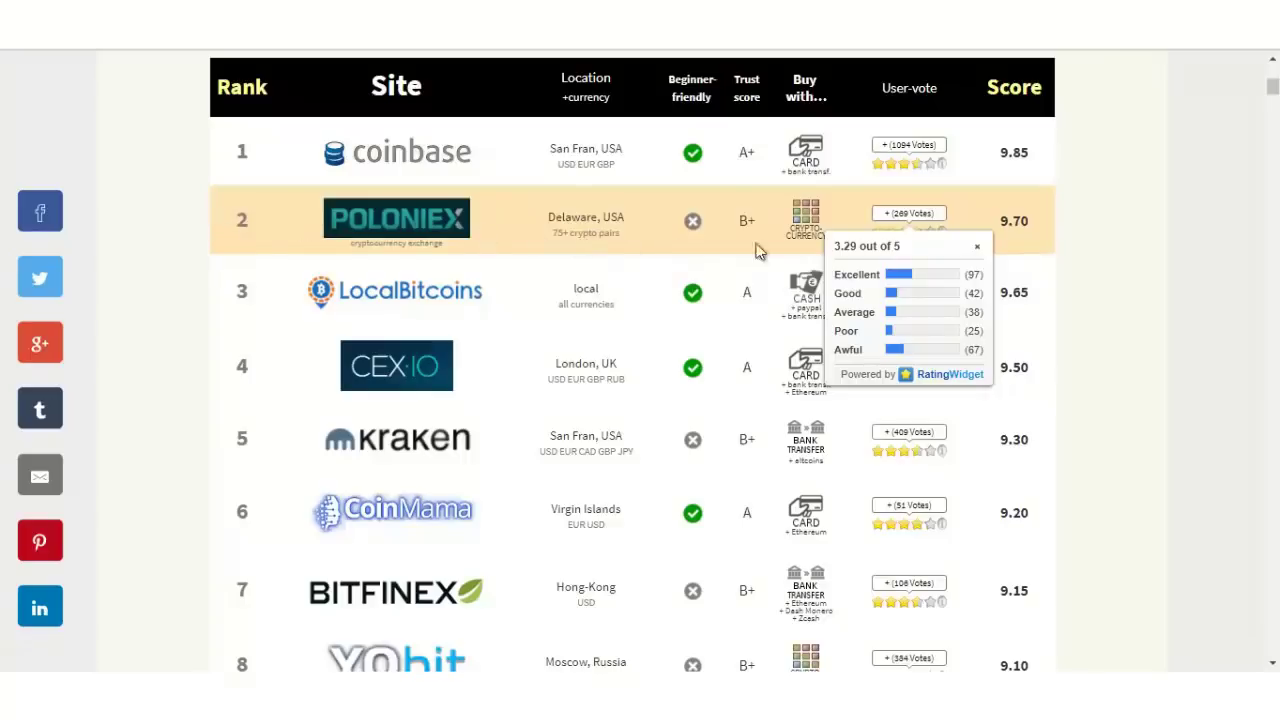
Close the Poloniex rating popup and scroll the ranking down past Bittrex to BitBay at rank 31.
{"action": "left_click", "coordinate": [805, 236]}
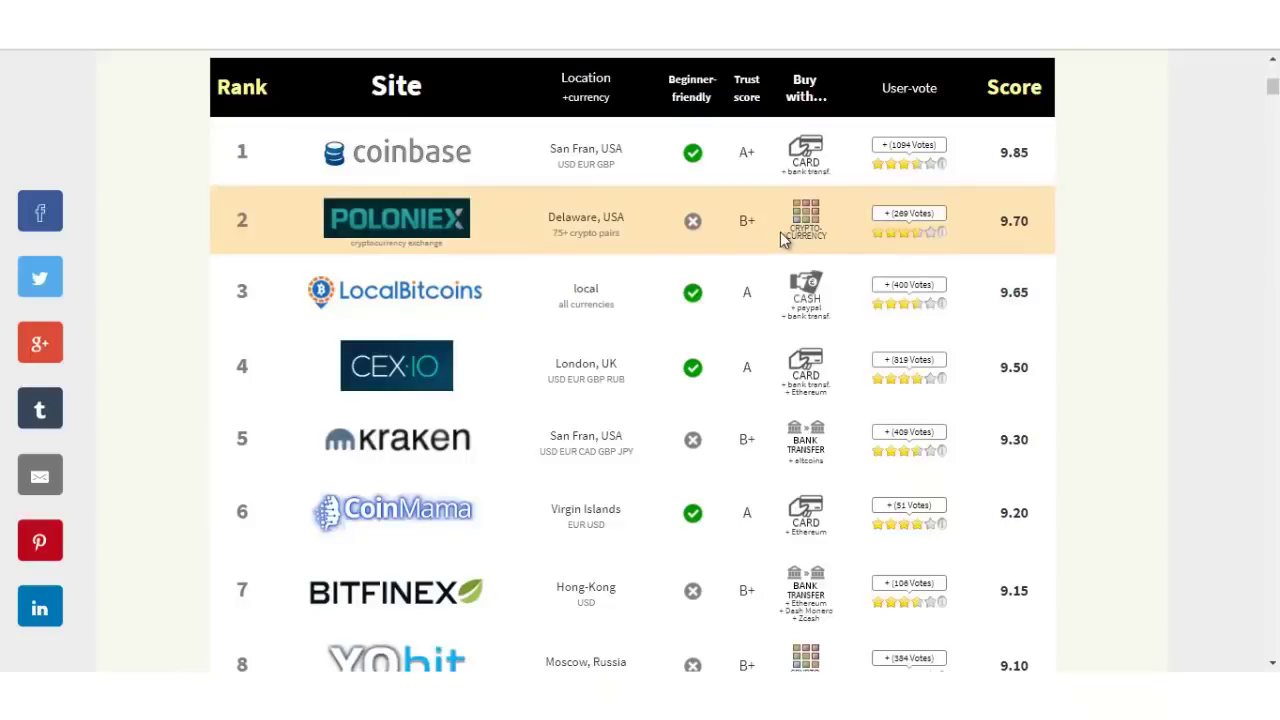
{"action": "scroll", "coordinate": [491, 323], "scroll_direction": "down", "scroll_amount": 2}
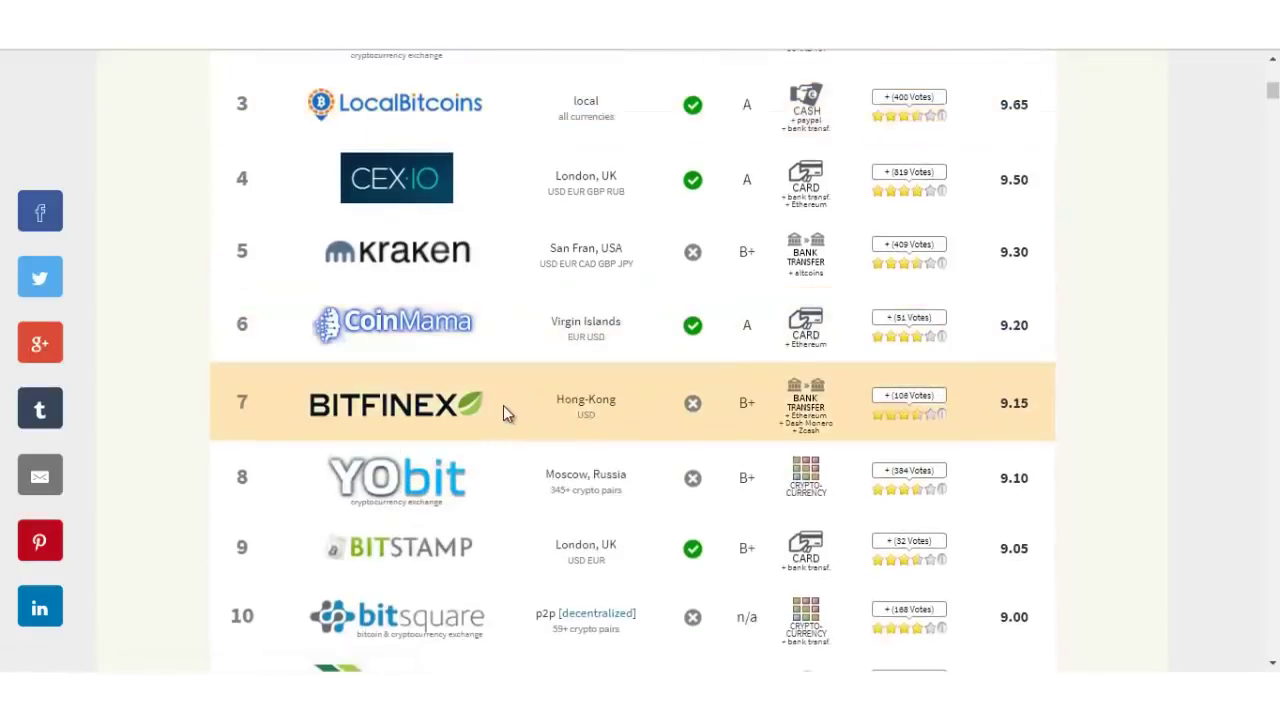
{"action": "scroll", "coordinate": [505, 413], "scroll_direction": "down", "scroll_amount": 1}
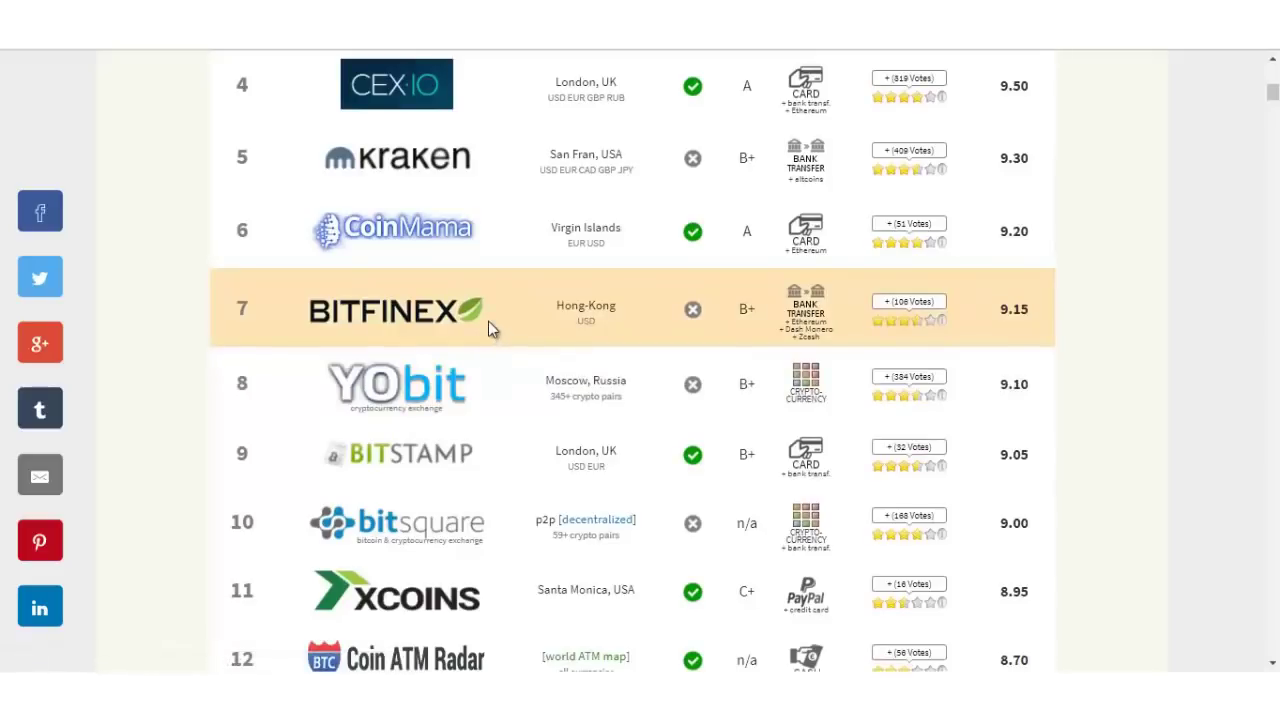
{"action": "scroll", "coordinate": [488, 322], "scroll_direction": "down", "scroll_amount": 8}
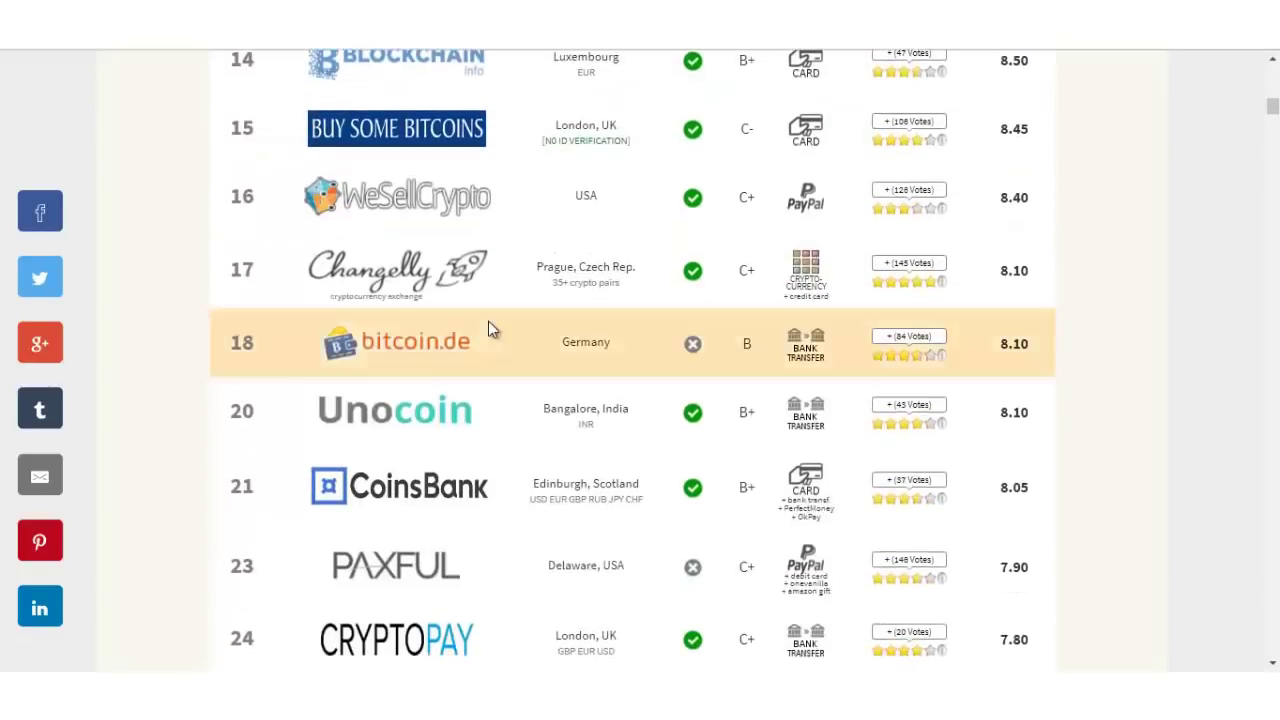
{"action": "scroll", "coordinate": [488, 322], "scroll_direction": "down", "scroll_amount": 4}
{"action": "scroll", "coordinate": [488, 322], "scroll_direction": "down", "scroll_amount": 2}
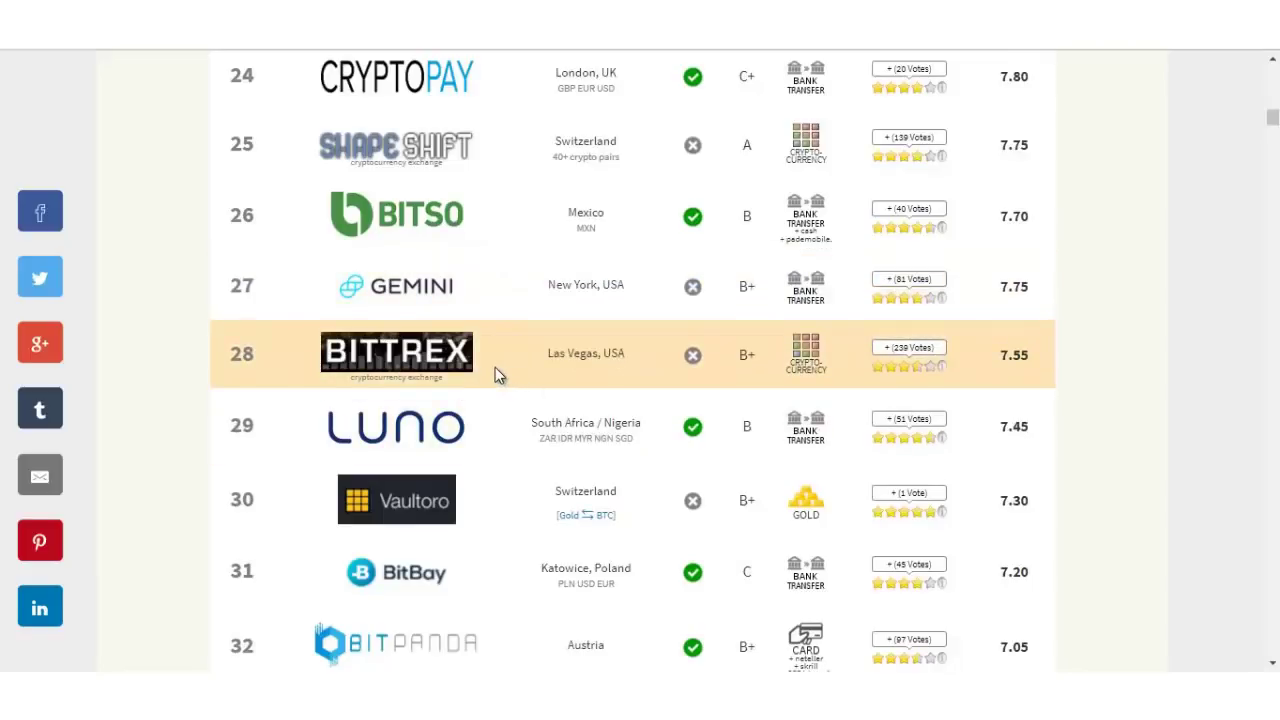
{"action": "left_click_drag", "start_coordinate": [257, 358], "coordinate": [226, 363]}
{"action": "left_click", "coordinate": [268, 365]}
{"action": "scroll", "coordinate": [255, 370], "scroll_direction": "up", "scroll_amount": 3}
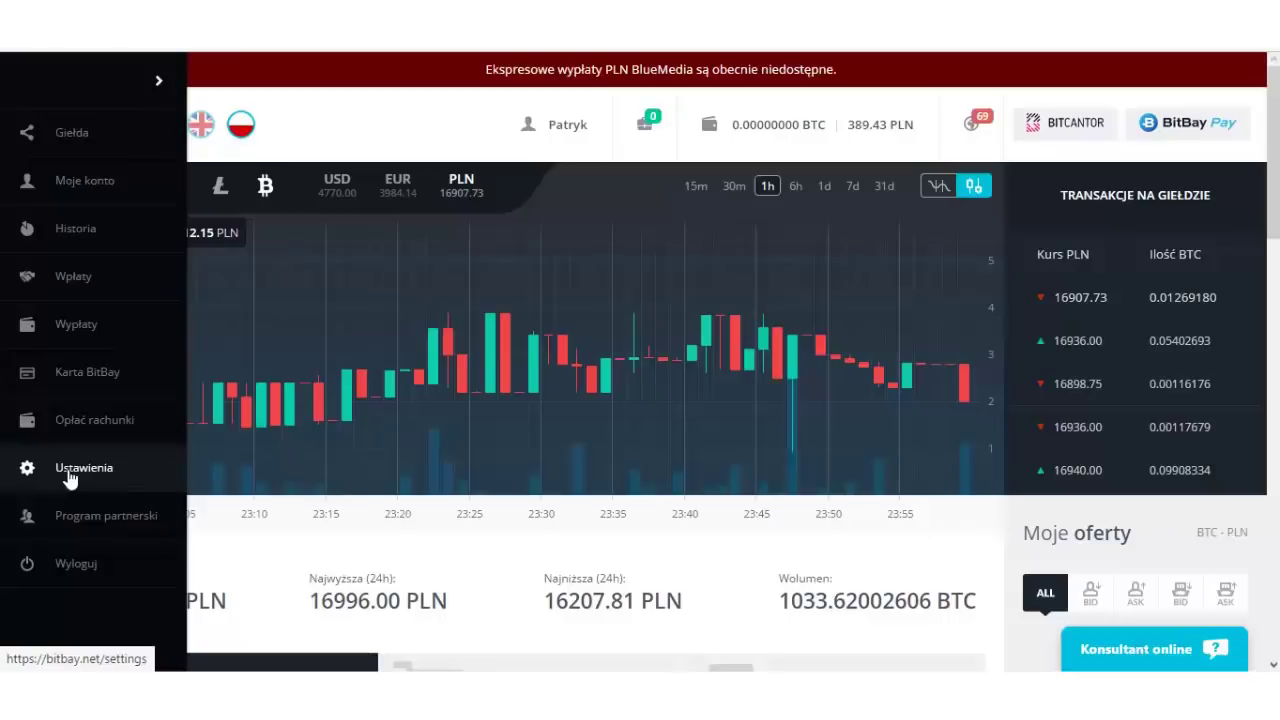
Open Ustawienia and check the Logowanie dwustopniowe options, keeping Google Authenticator.
{"action": "left_click", "coordinate": [70, 479]}
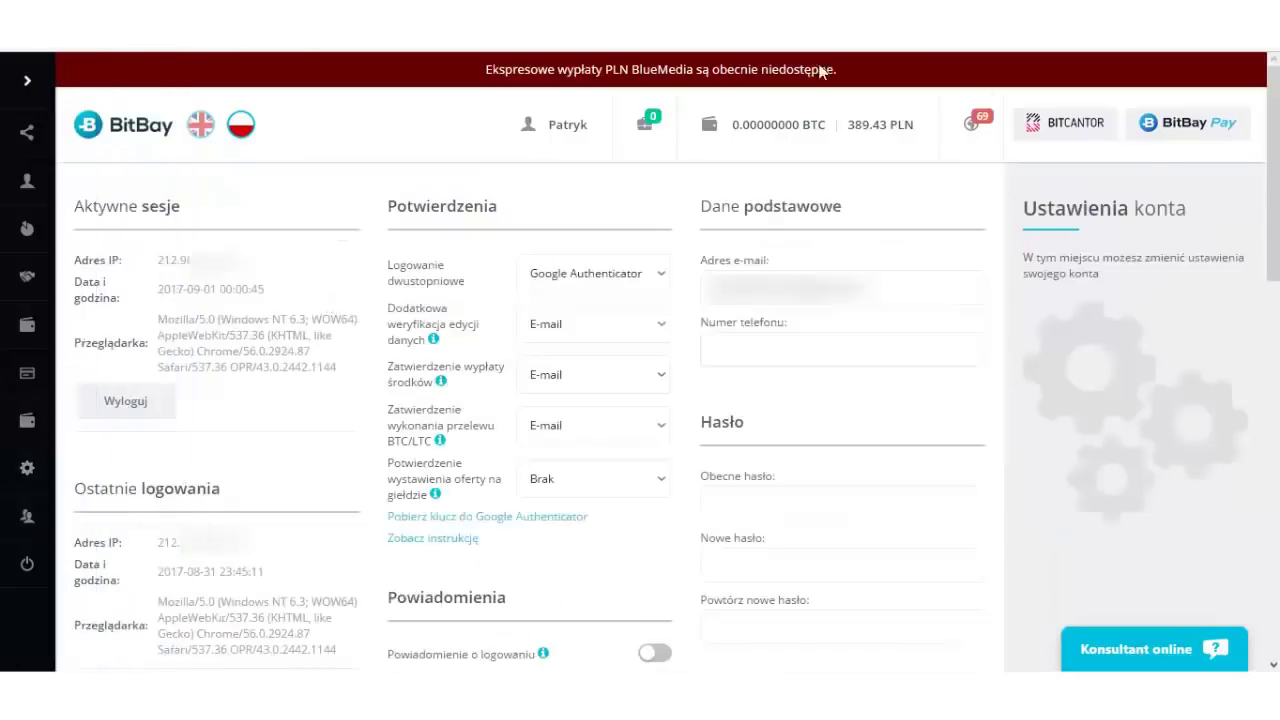
{"action": "left_click_drag", "start_coordinate": [388, 206], "coordinate": [520, 207]}
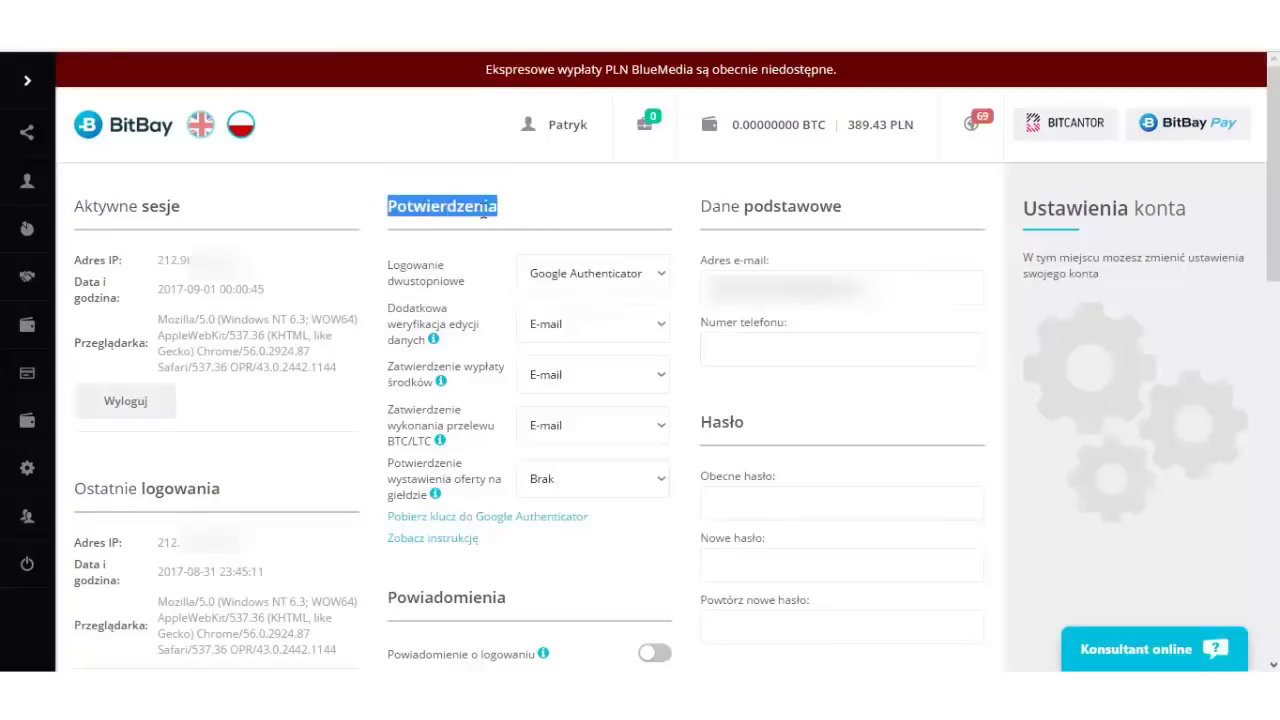
{"action": "left_click", "coordinate": [590, 273]}
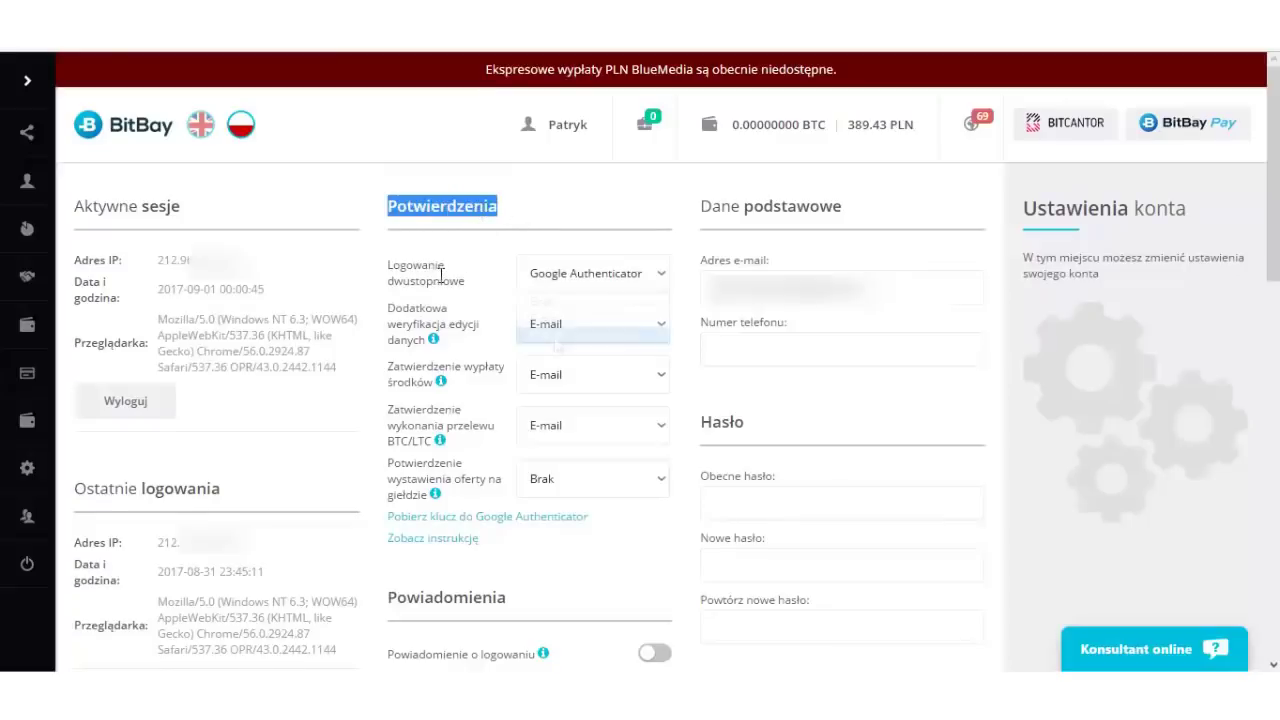
{"action": "left_click", "coordinate": [551, 157]}
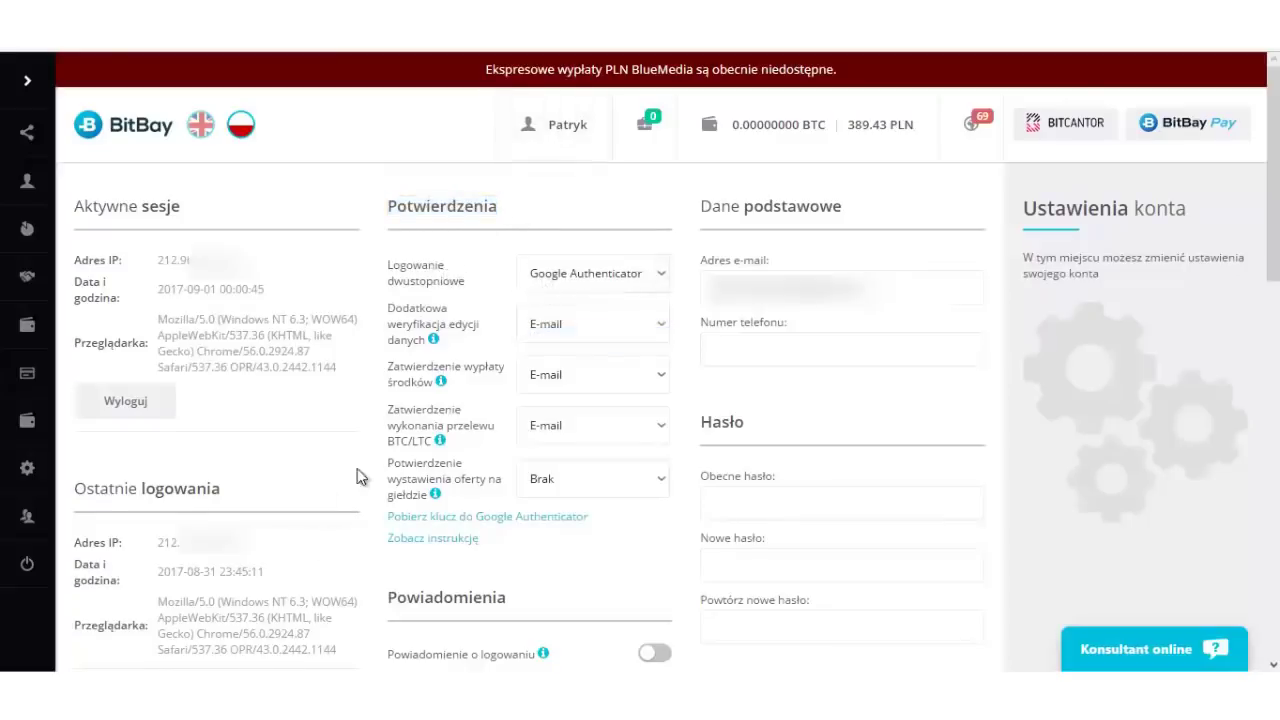
{"action": "left_click", "coordinate": [586, 284]}
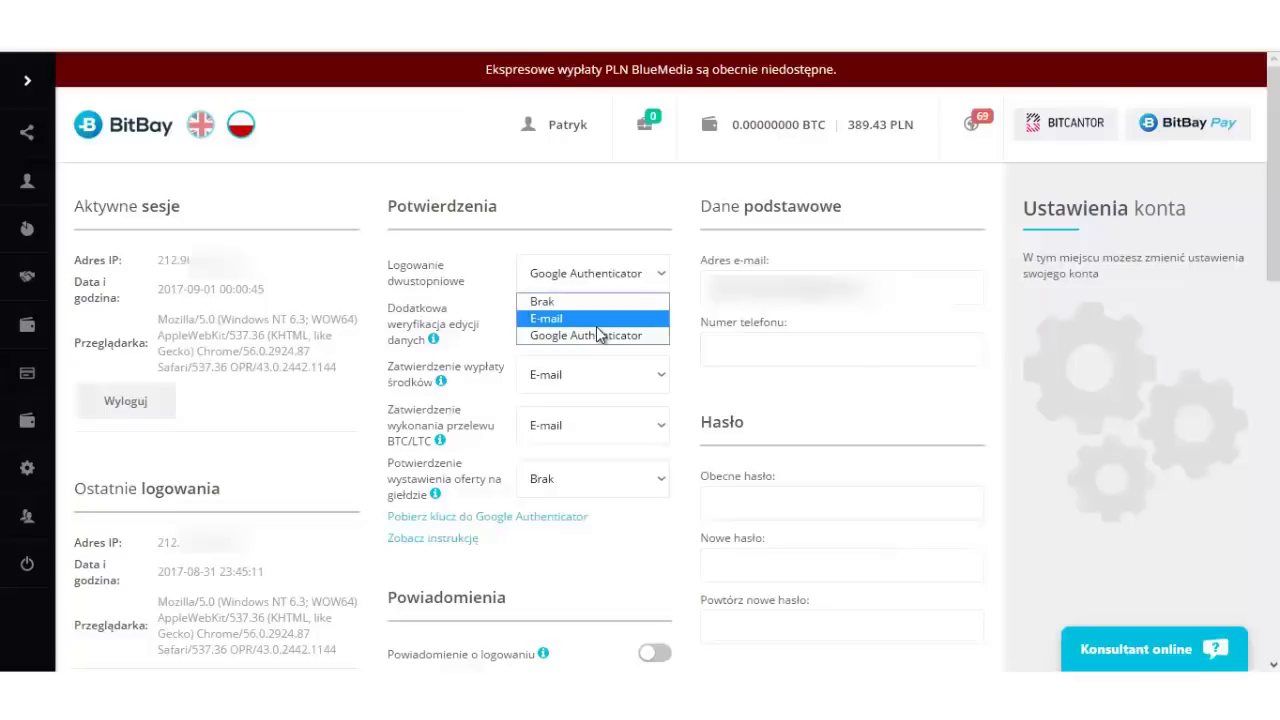
{"action": "left_click", "coordinate": [597, 325]}
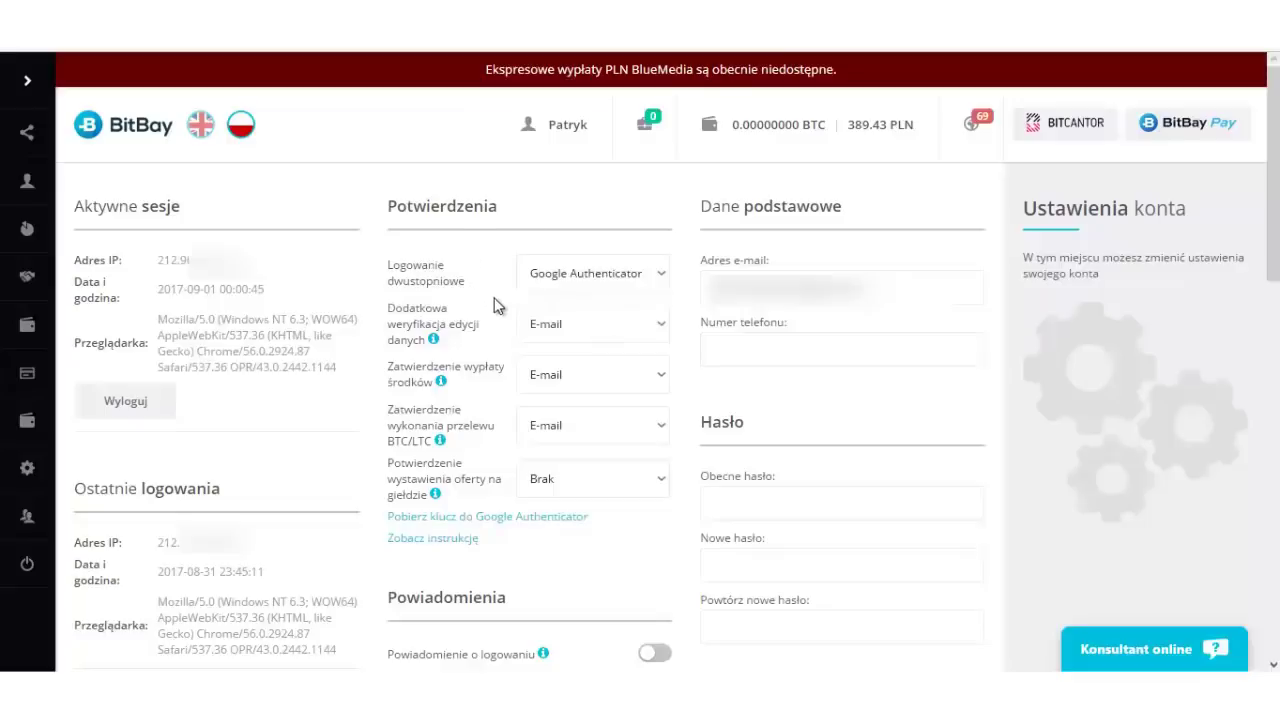
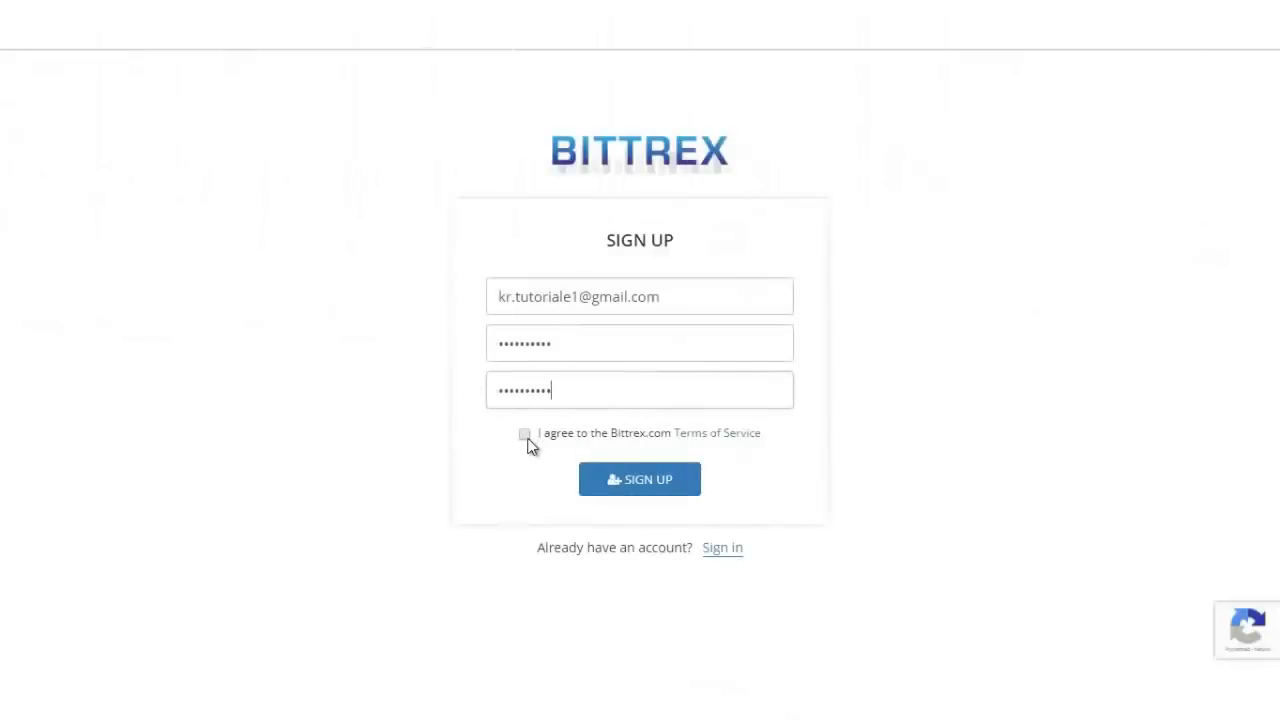
Accept the Bittrex.com Terms of Service and submit the new account registration.
{"action": "left_click", "coordinate": [524, 433]}
{"action": "left_click", "coordinate": [658, 498]}
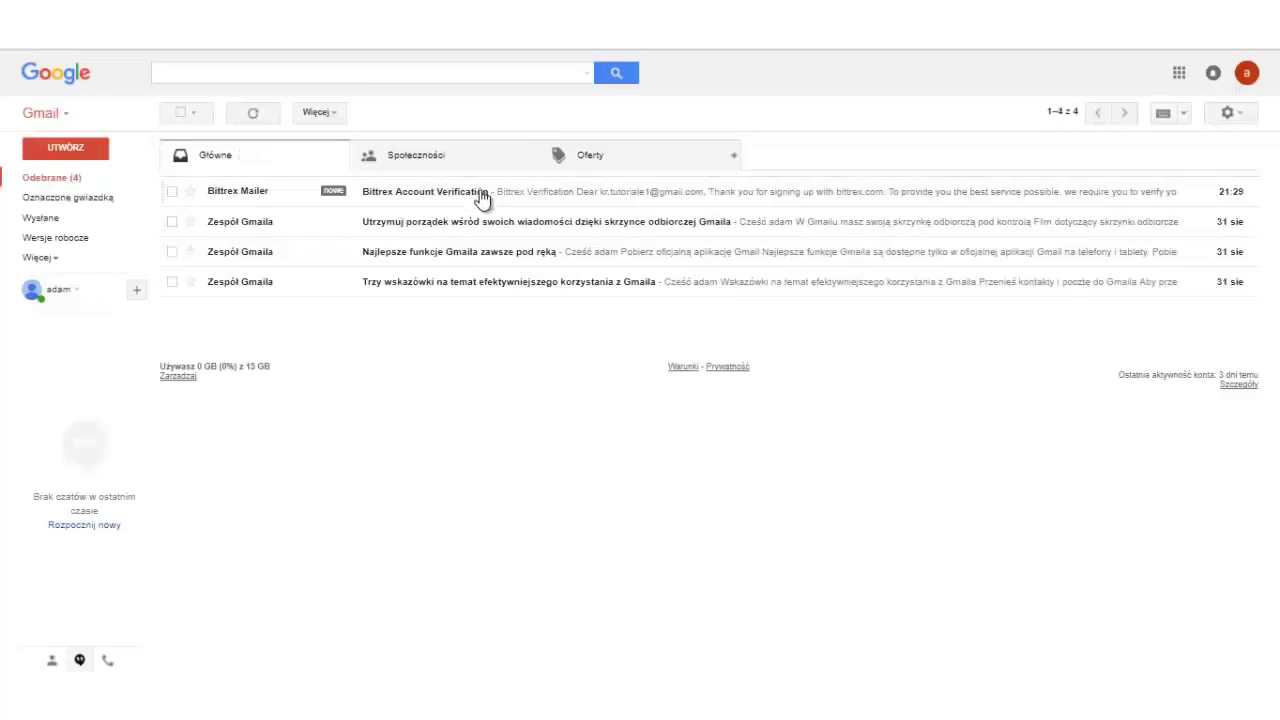
Open the Bittrex Account Verification e-mail in Gmail and follow its verification link.
{"action": "left_click", "coordinate": [505, 197]}
{"action": "scroll", "coordinate": [539, 328], "scroll_direction": "down", "scroll_amount": 3}
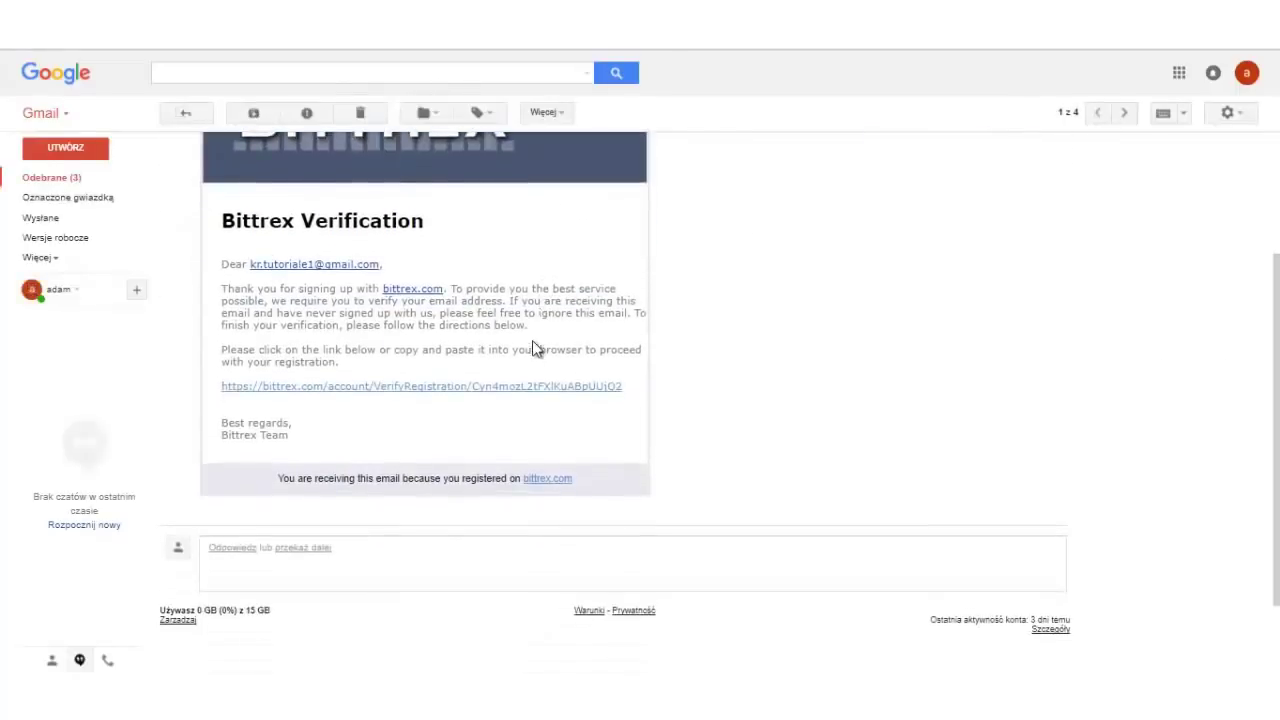
{"action": "left_click", "coordinate": [328, 388]}
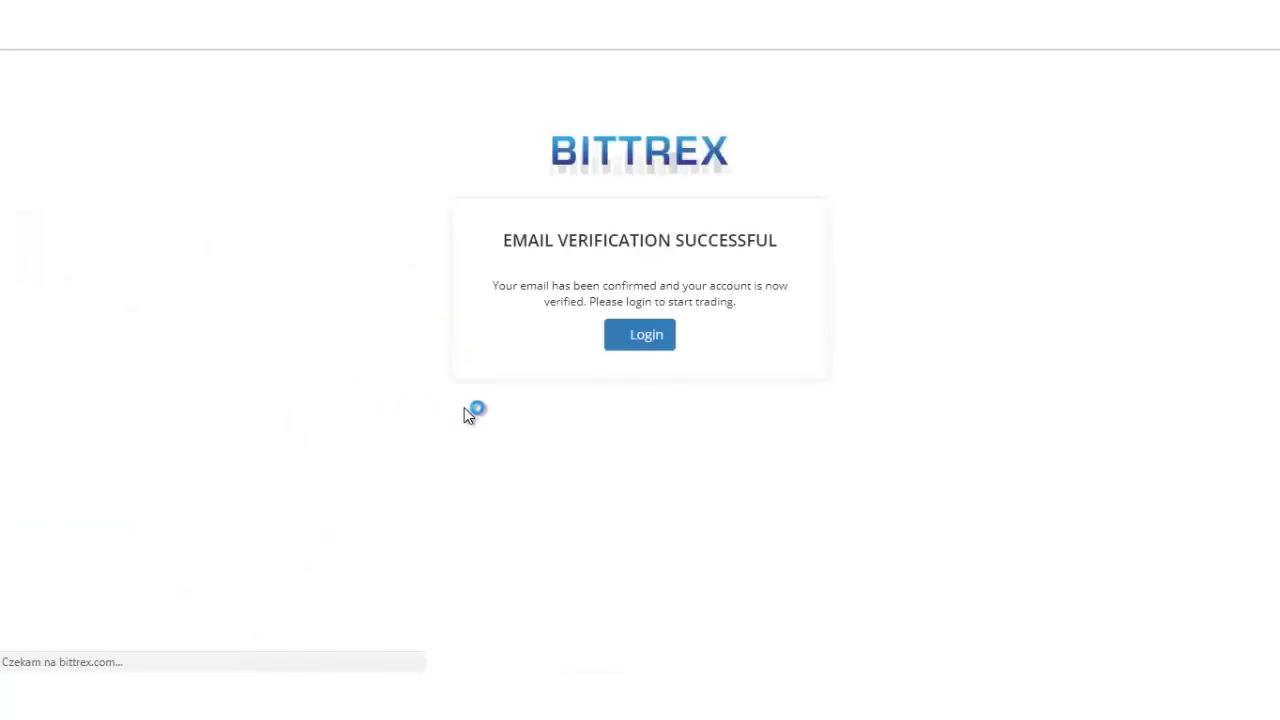
Log in to Bittrex with the autofilled account e-mail and the account password.
{"action": "left_click", "coordinate": [653, 347]}
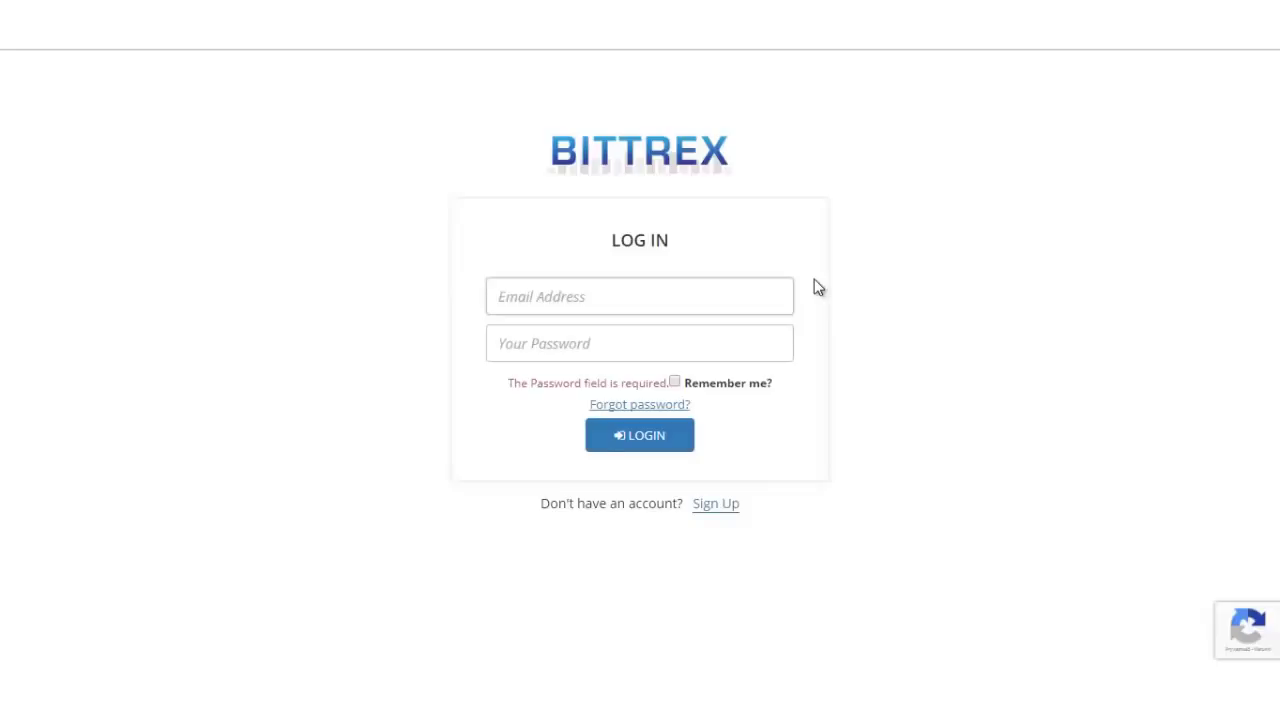
{"action": "key", "text": "Down"}
{"action": "key", "text": "Return"}
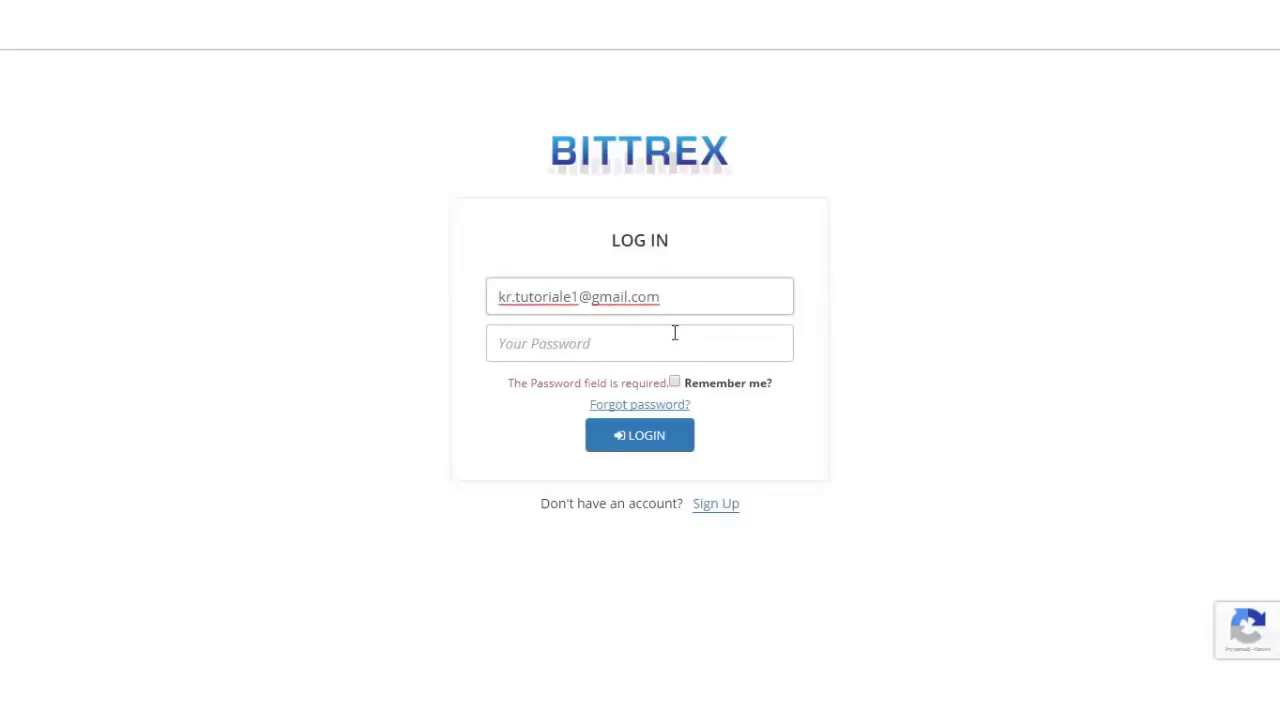
{"action": "left_click", "coordinate": [675, 333]}
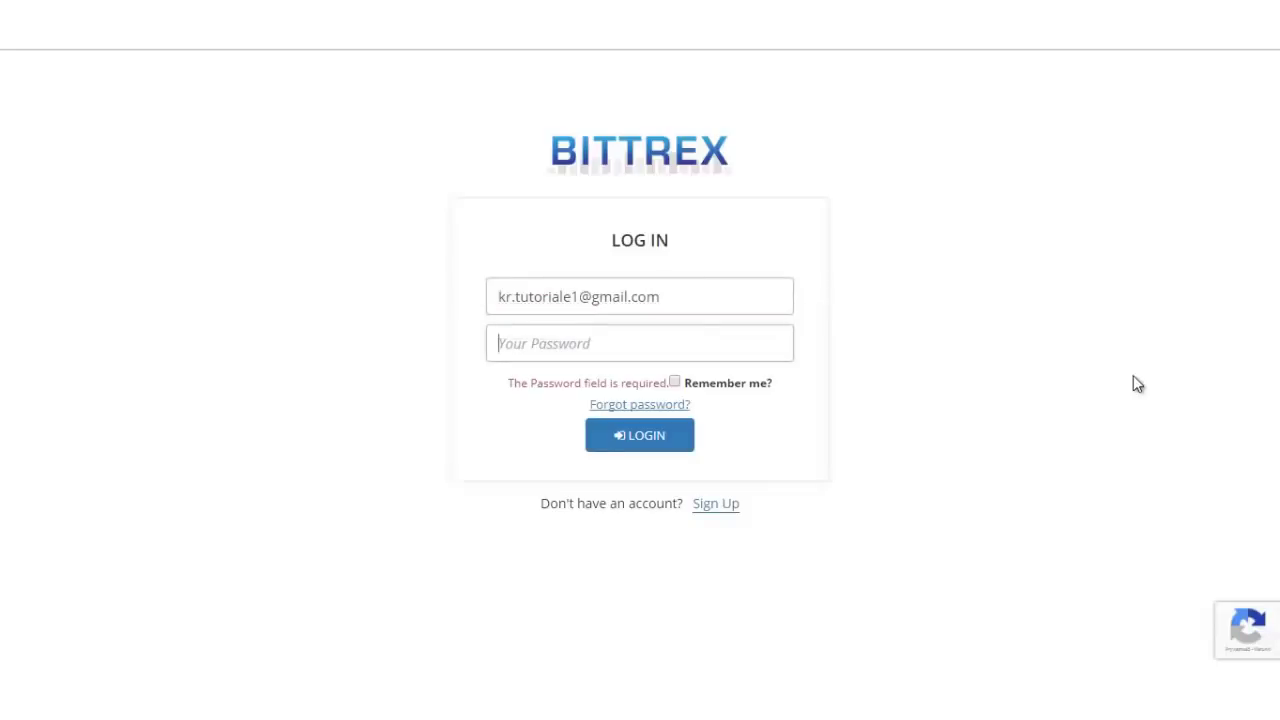
{"action": "type", "text": "••••••••••"}
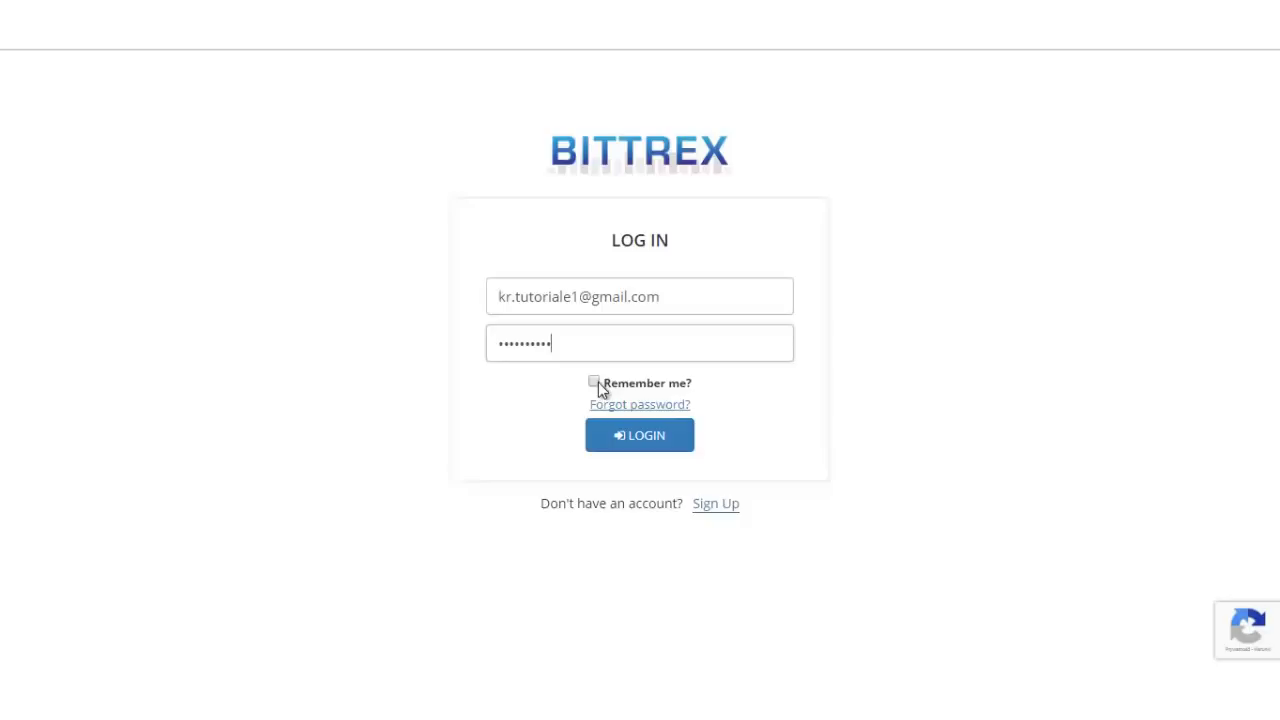
{"action": "left_click", "coordinate": [628, 440]}
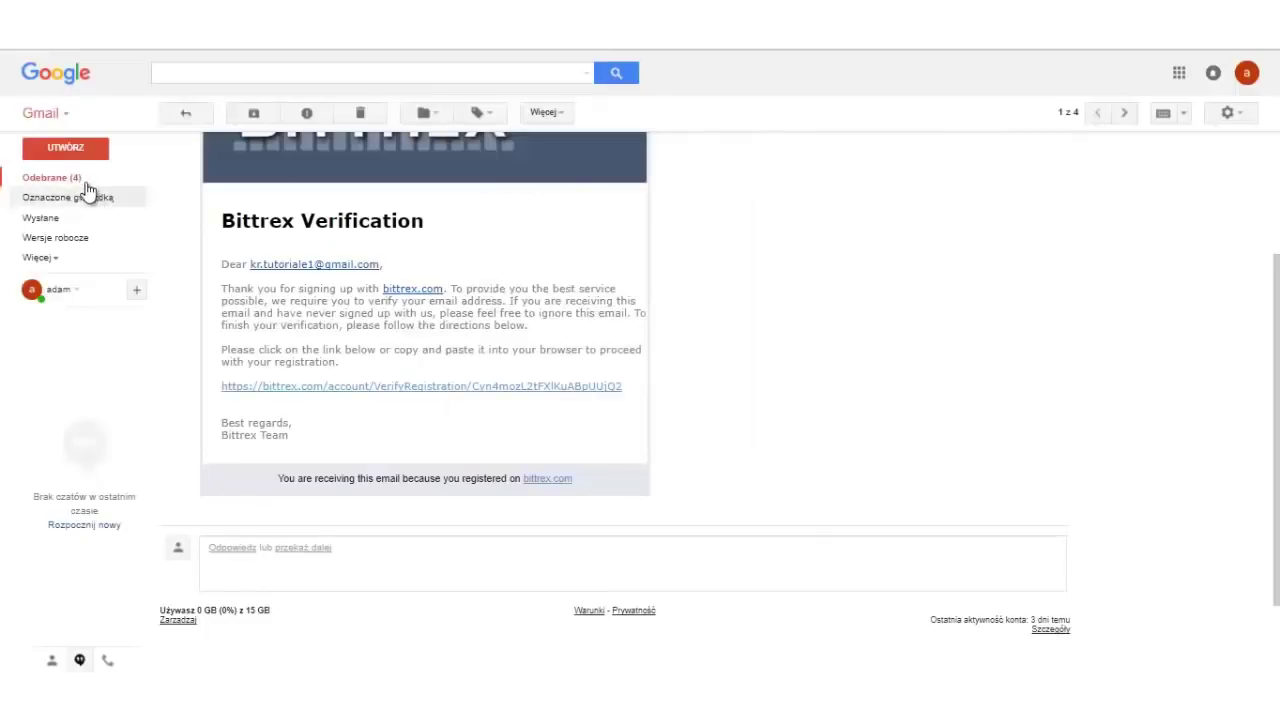
Open the Bittrex New IP Address Verification e-mail from Odebrane and follow its whatismyip link.
{"action": "left_click", "coordinate": [84, 181]}
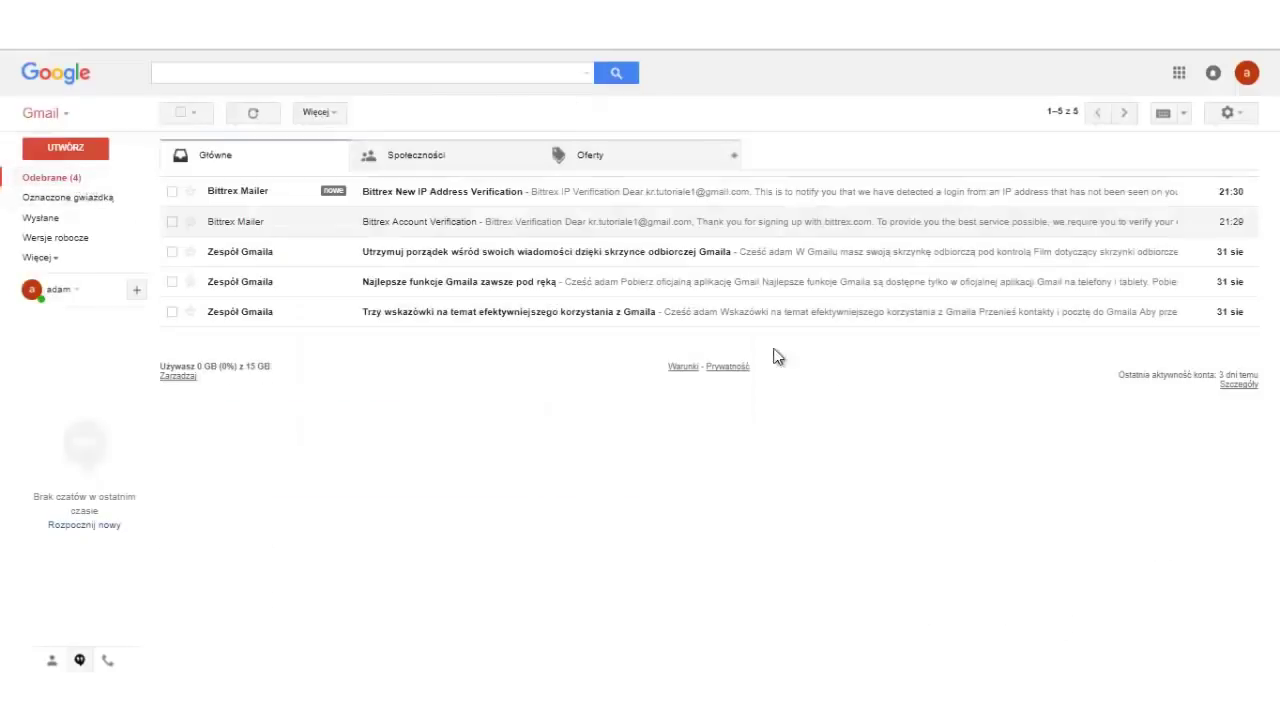
{"action": "left_click", "coordinate": [637, 191]}
{"action": "scroll", "coordinate": [503, 476], "scroll_direction": "down", "scroll_amount": 3}
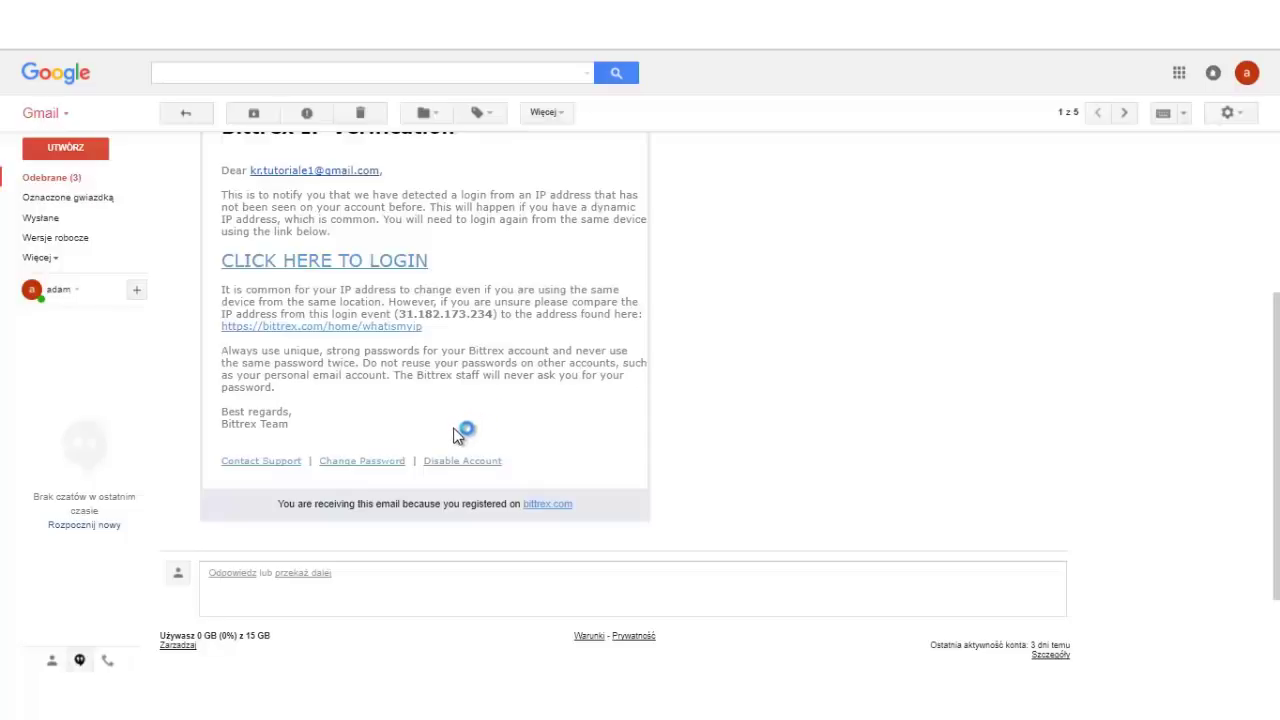
{"action": "left_click", "coordinate": [337, 327]}
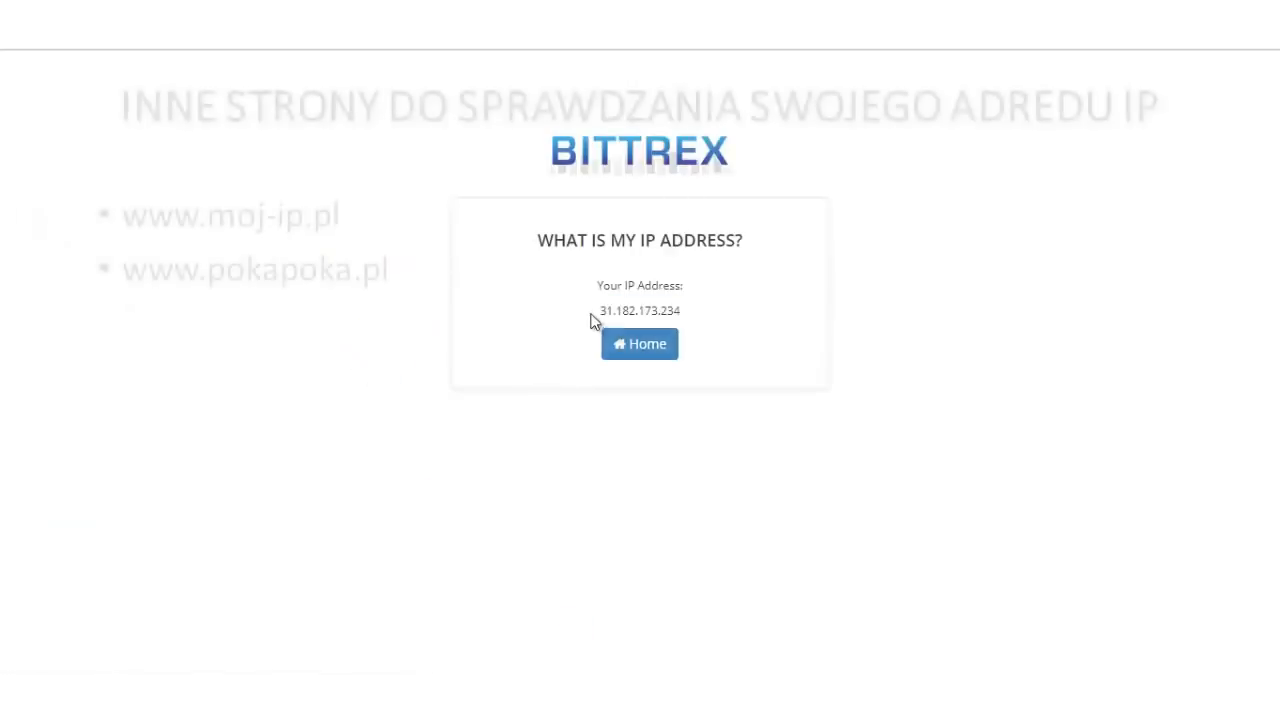
Select the IP on What Is My IP Address and in the New IP notice to compare.
{"action": "left_click_drag", "start_coordinate": [598, 311], "coordinate": [686, 320]}
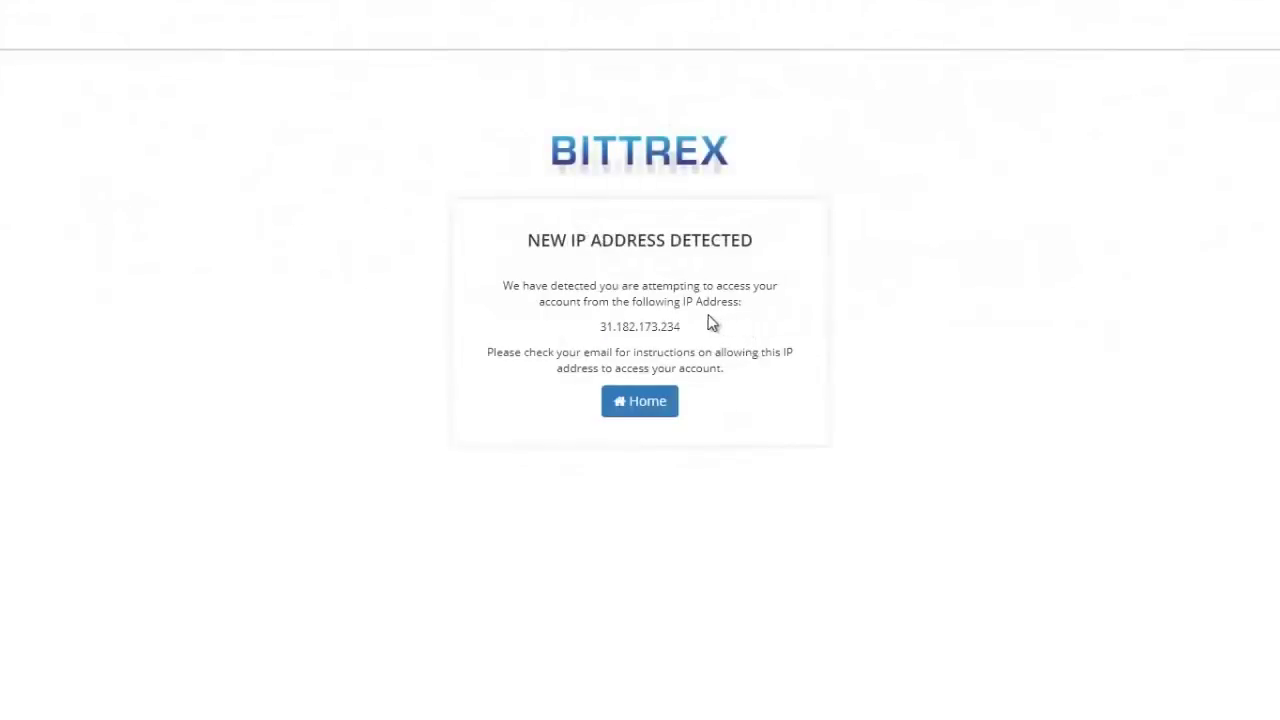
{"action": "left_click_drag", "start_coordinate": [599, 327], "coordinate": [679, 328]}
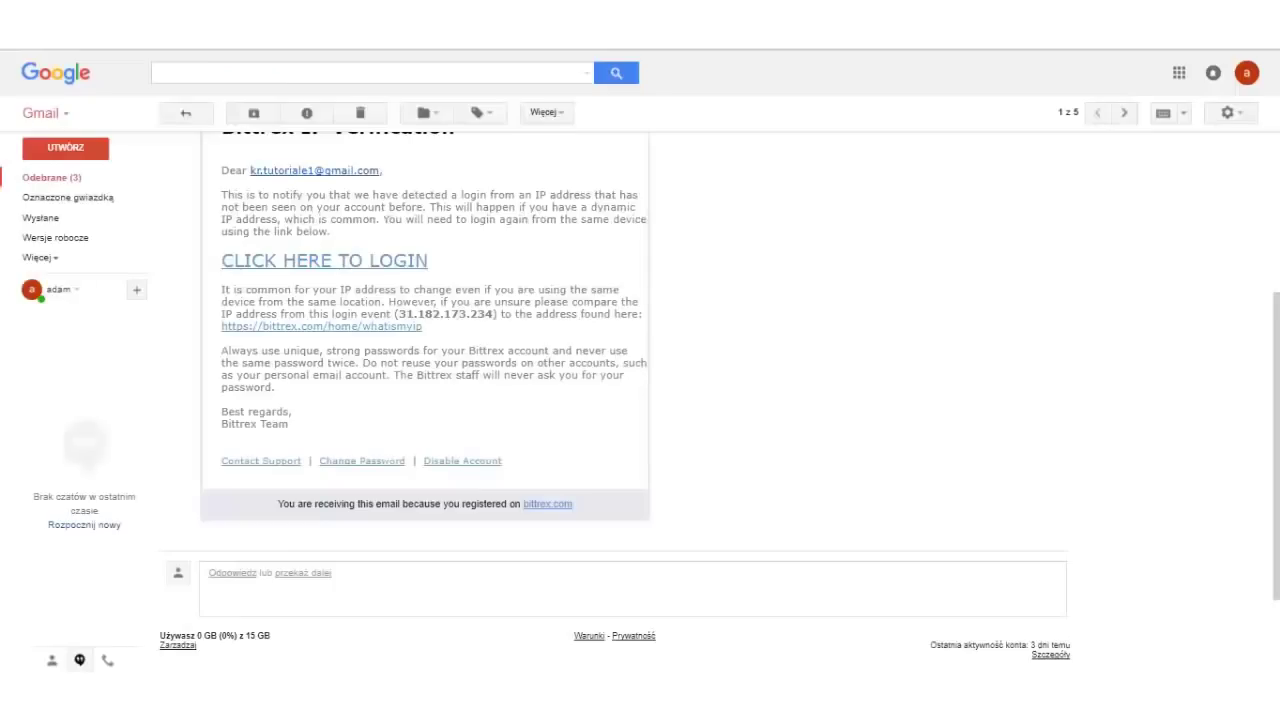
Follow the e-mail's 'CLICK HERE TO LOGIN' link to sign in from the approved IP.
{"action": "left_click", "coordinate": [385, 265]}
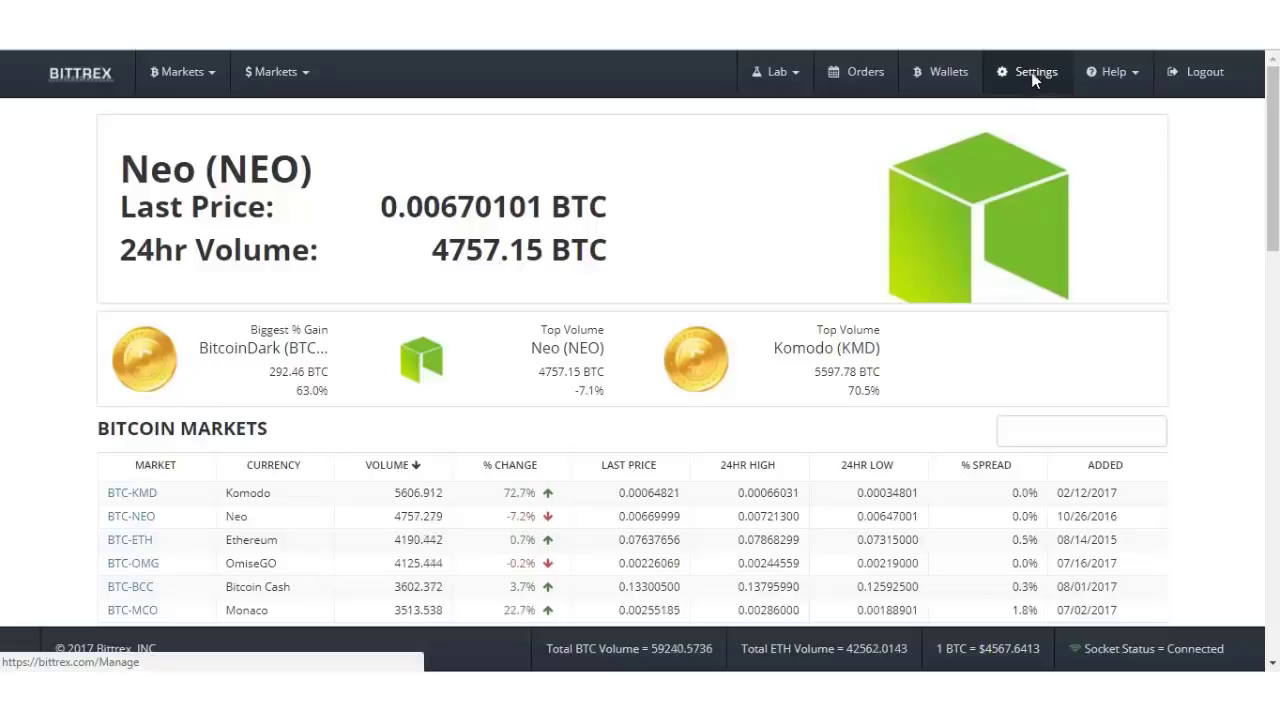
In Settings, open Basic Verification and enter the first and last name.
{"action": "left_click", "coordinate": [1035, 78]}
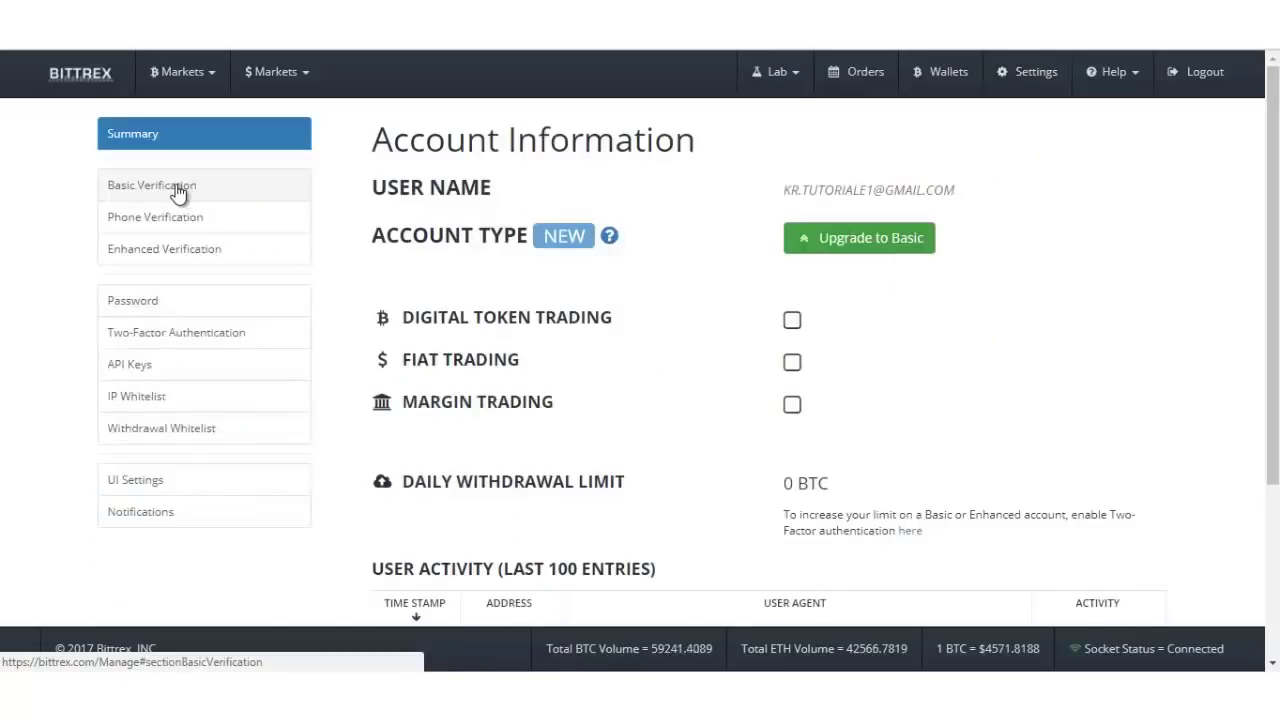
{"action": "left_click", "coordinate": [190, 189]}
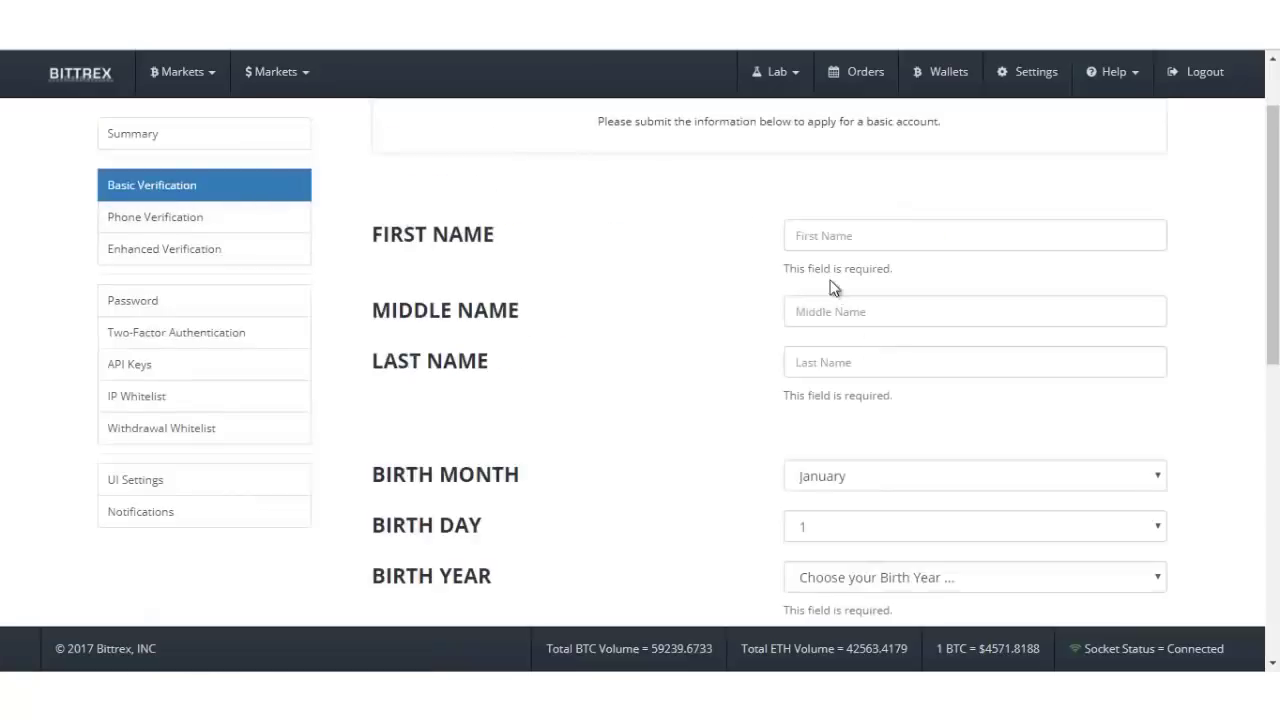
{"action": "left_click", "coordinate": [843, 238]}
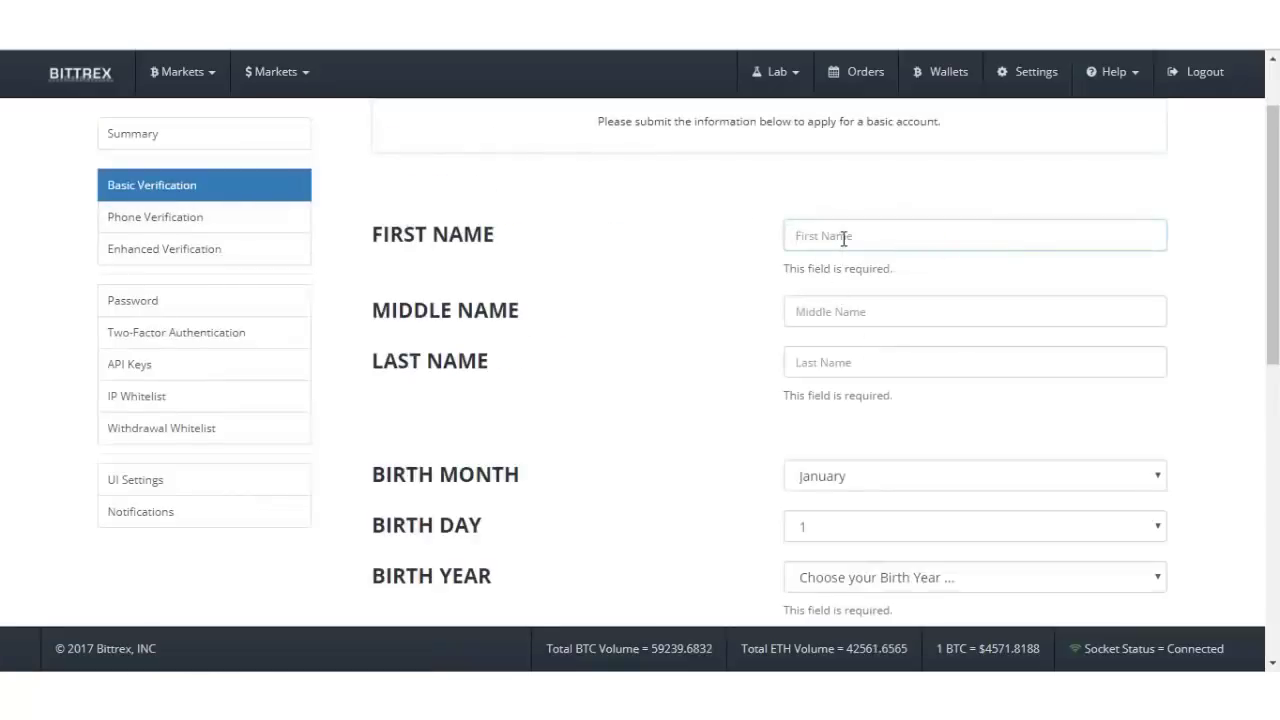
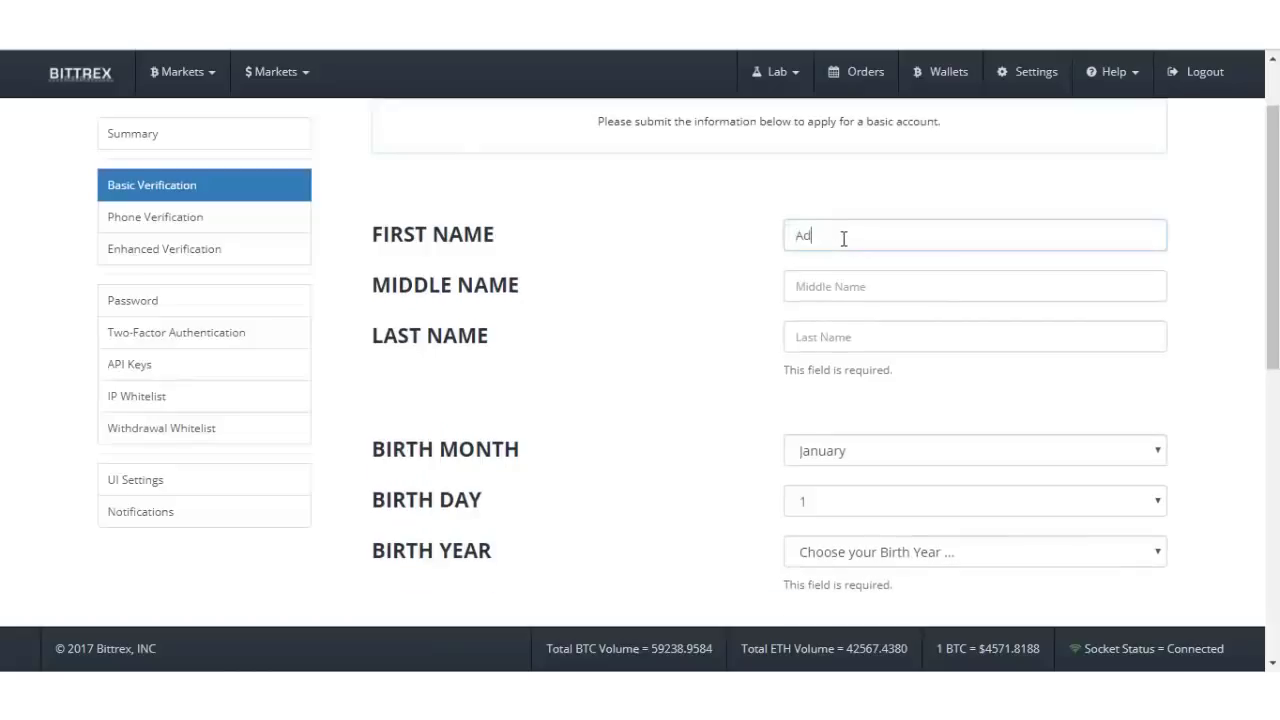
{"action": "key", "text": "Tab"}
{"action": "key", "text": "Tab"}
Choose birth year 1968 and country Poland, then submit the basic verification details.
{"action": "scroll", "coordinate": [806, 330], "scroll_direction": "down", "scroll_amount": 1}
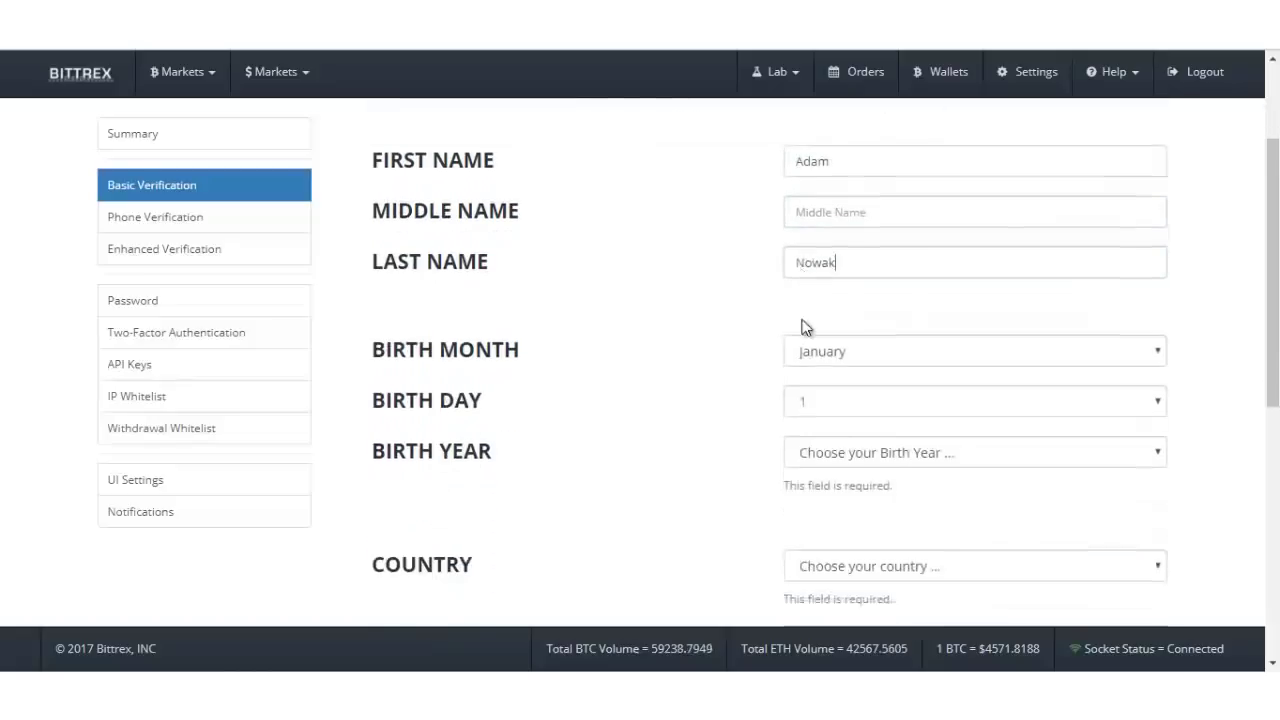
{"action": "left_click", "coordinate": [806, 432]}
{"action": "scroll", "coordinate": [794, 403], "scroll_direction": "down", "scroll_amount": 10}
{"action": "left_click", "coordinate": [794, 403]}
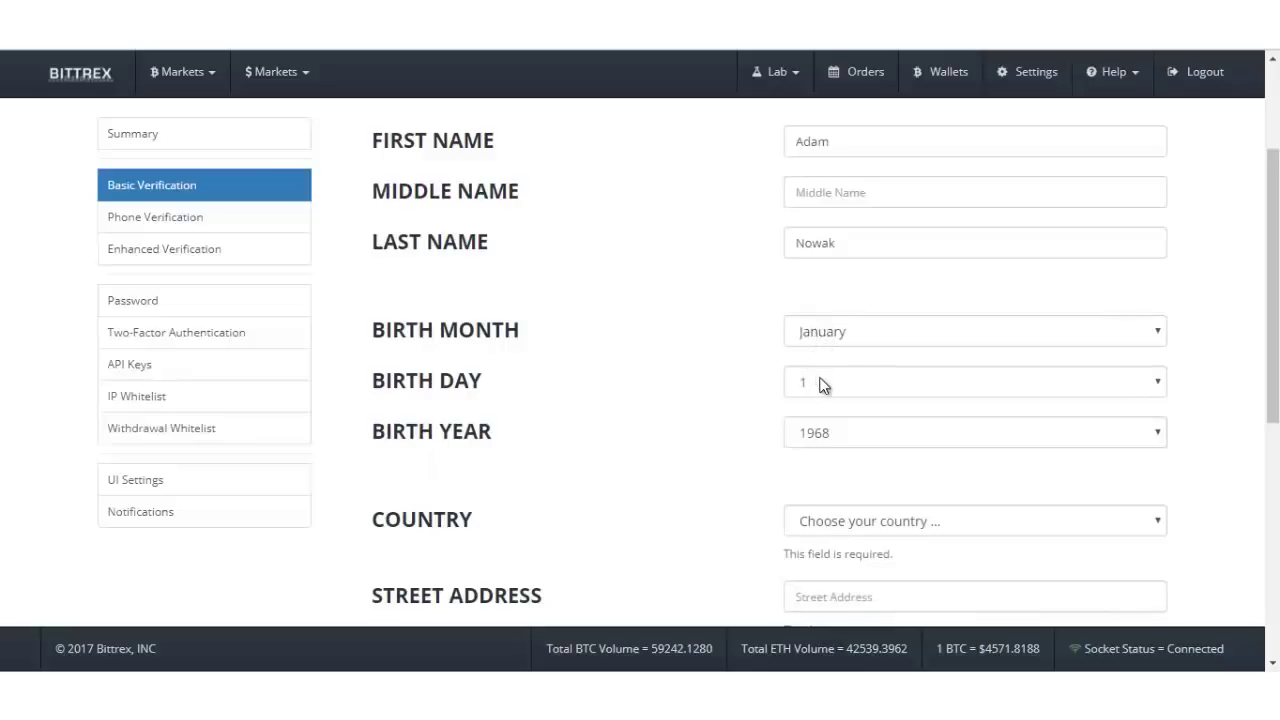
{"action": "scroll", "coordinate": [786, 350], "scroll_direction": "down", "scroll_amount": 2}
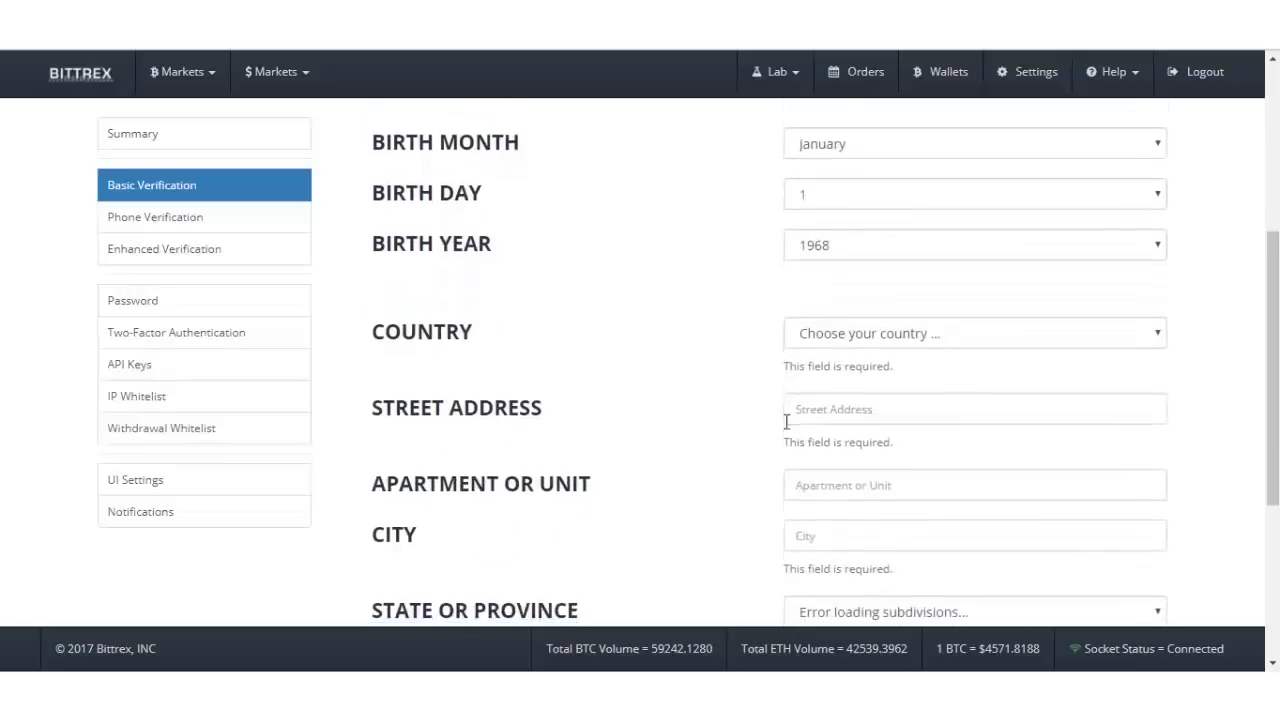
{"action": "left_click", "coordinate": [850, 335]}
{"action": "scroll", "coordinate": [852, 223], "scroll_direction": "down", "scroll_amount": 1}
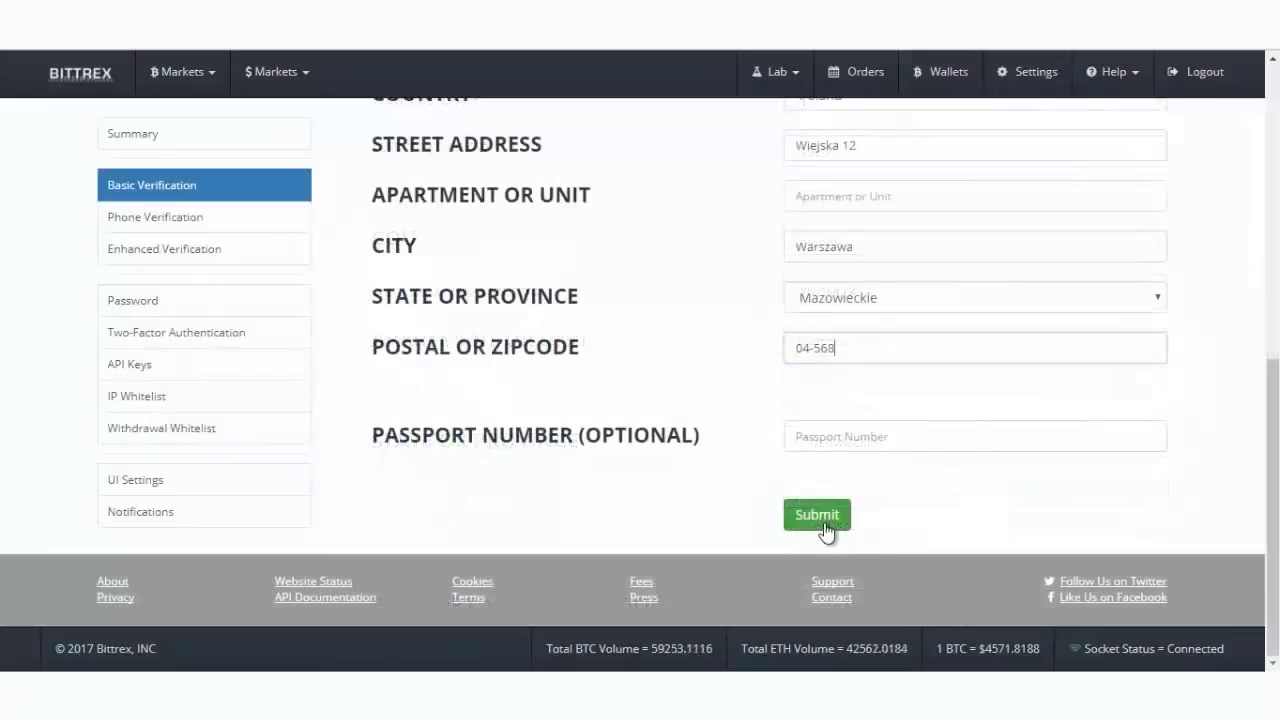
{"action": "left_click", "coordinate": [826, 522]}
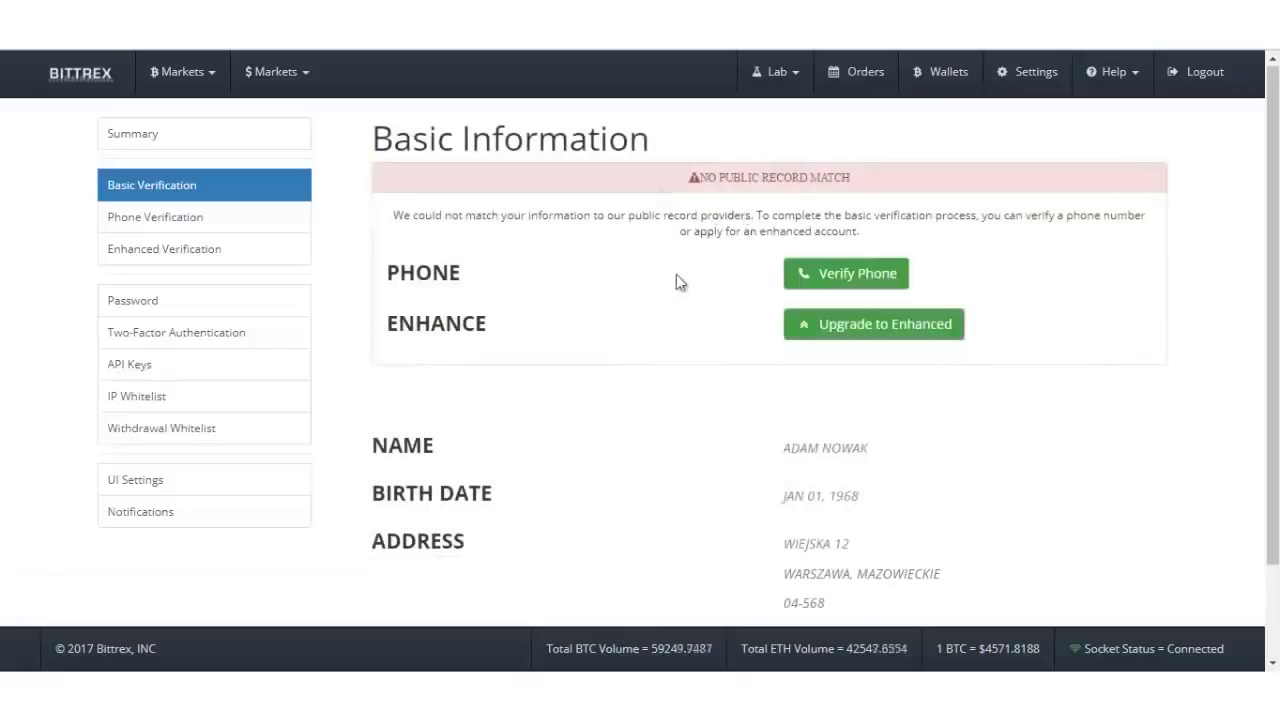
View the Phone Verification section, then the Enhanced Verification section in settings.
{"action": "left_click", "coordinate": [203, 224]}
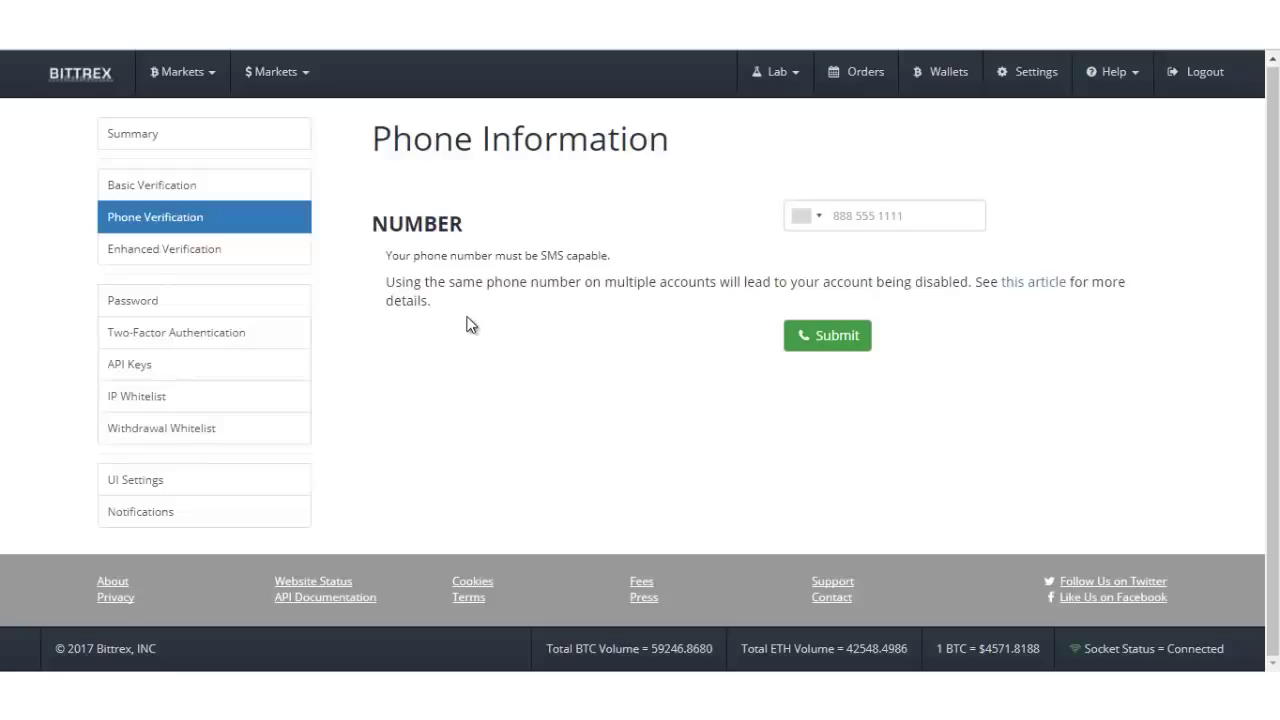
{"action": "left_click", "coordinate": [213, 258]}
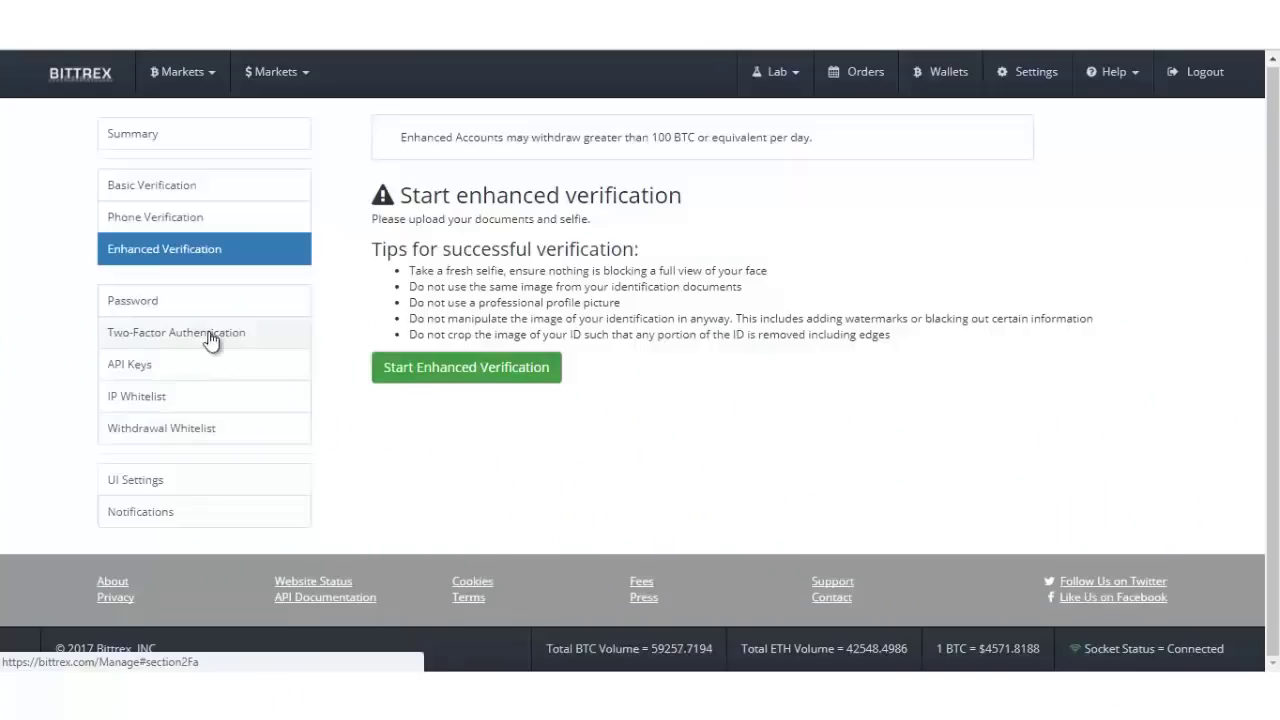
Review the two-factor authentication settings and secret key, then return to the Markets page.
{"action": "left_click", "coordinate": [205, 334]}
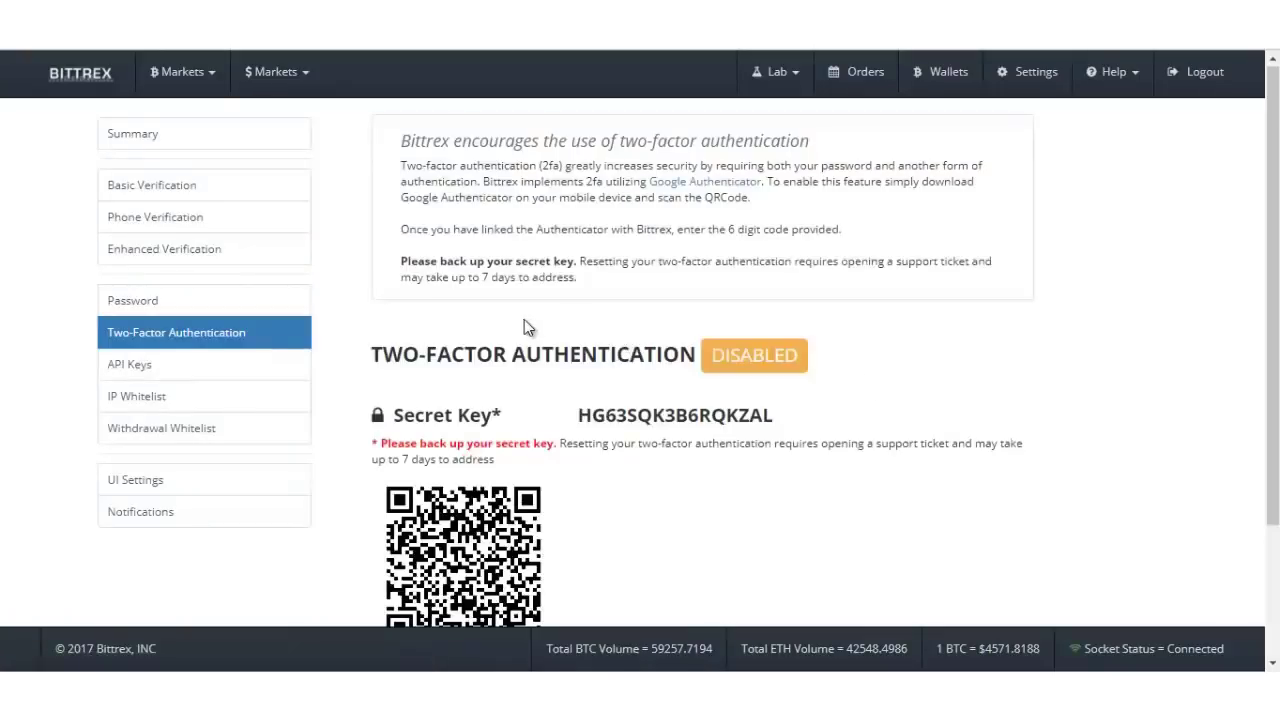
{"action": "scroll", "coordinate": [524, 320], "scroll_direction": "down", "scroll_amount": 1}
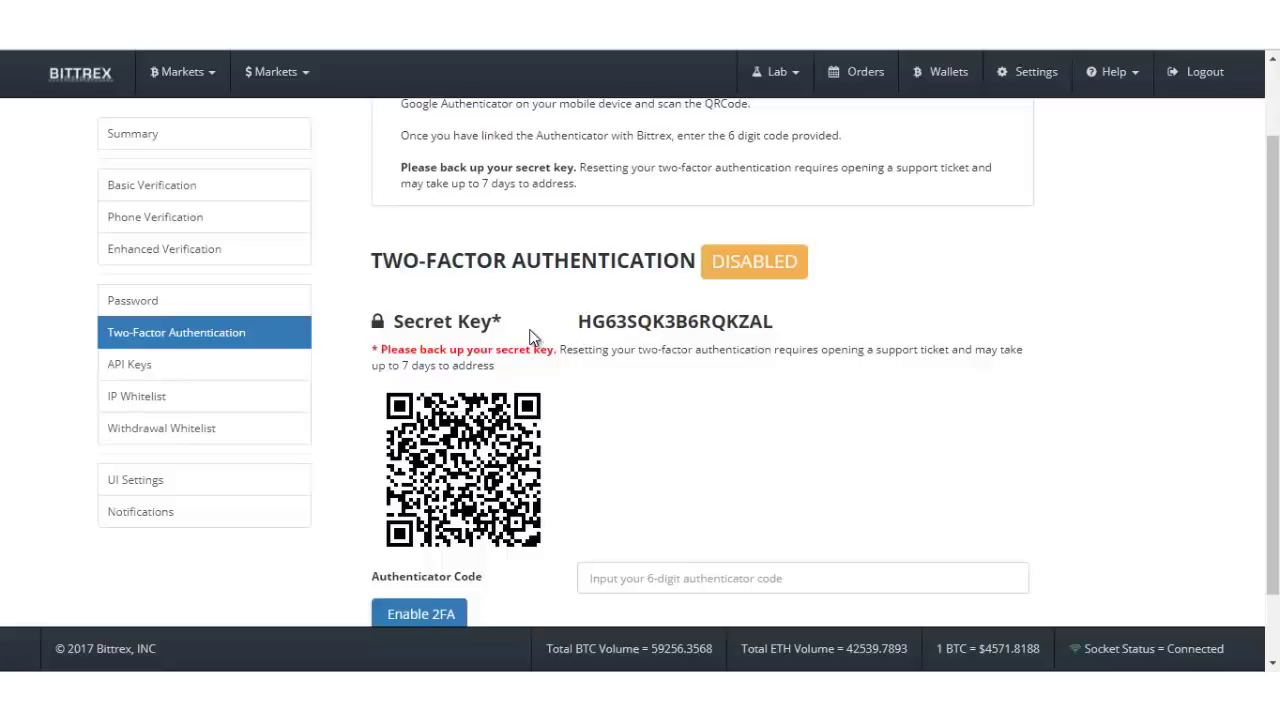
{"action": "scroll", "coordinate": [530, 338], "scroll_direction": "down", "scroll_amount": 1}
{"action": "left_click_drag", "start_coordinate": [579, 240], "coordinate": [775, 238]}
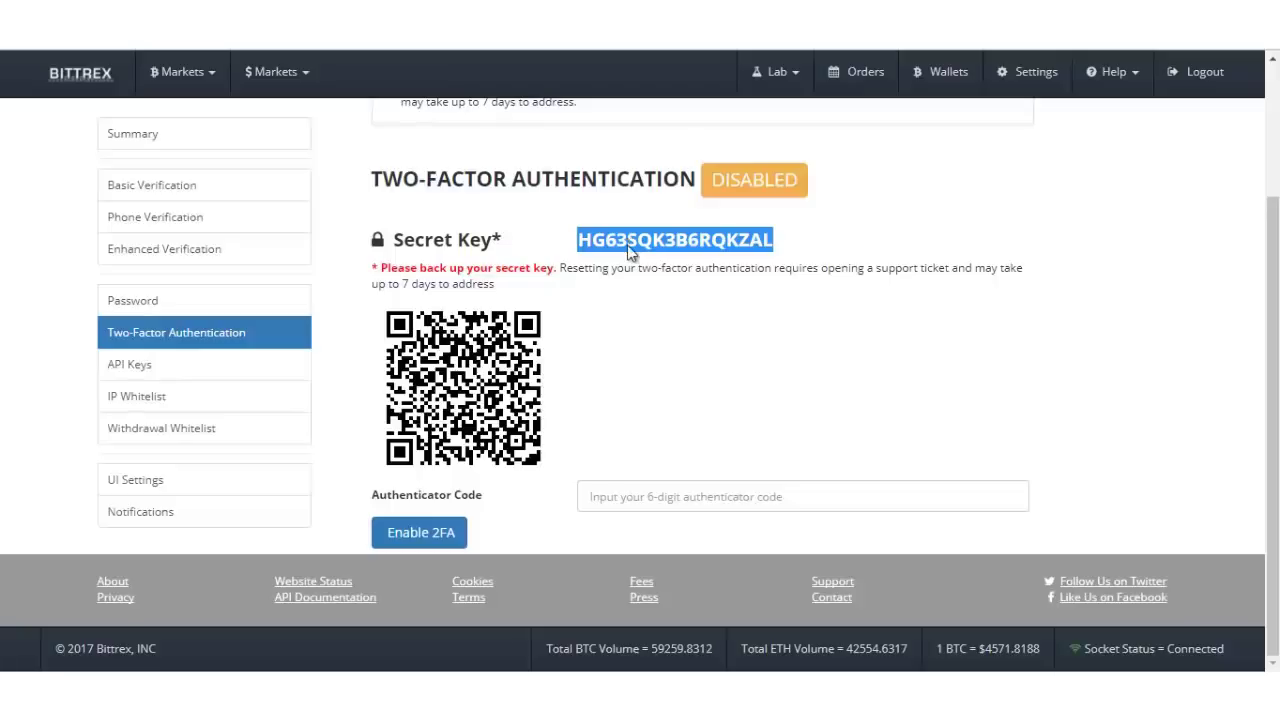
{"action": "left_click", "coordinate": [632, 247]}
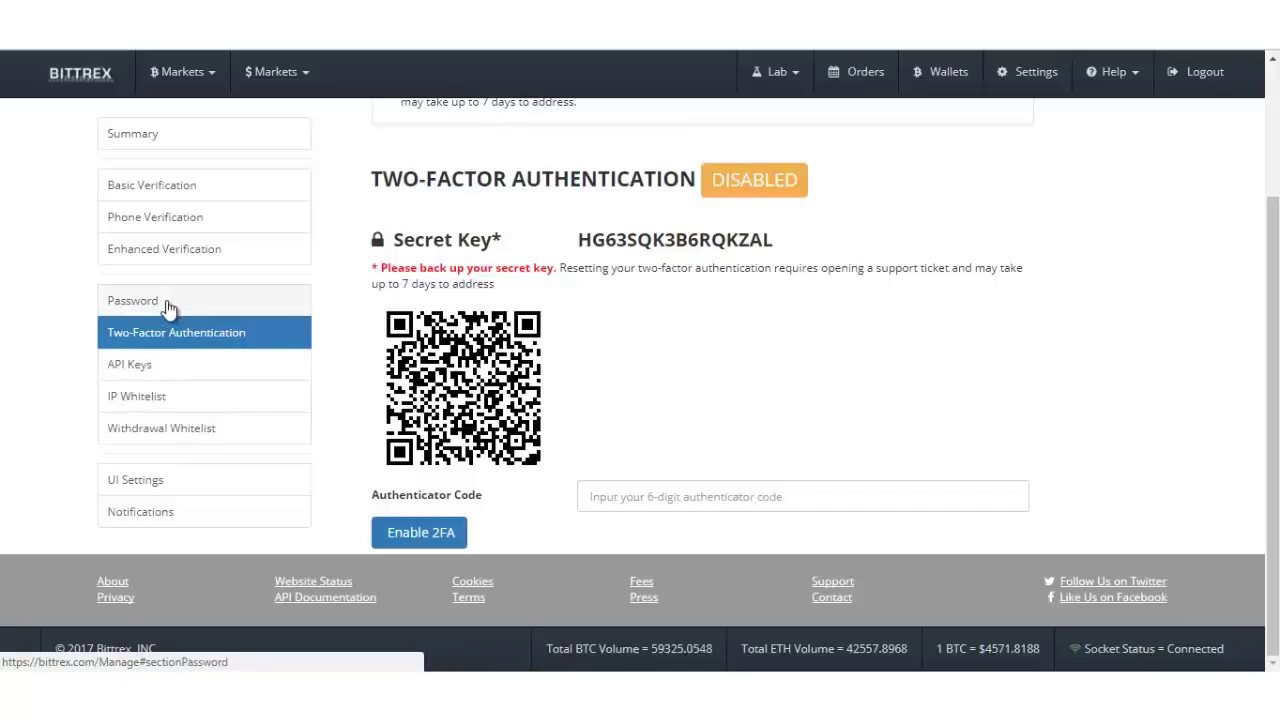
{"action": "left_click", "coordinate": [72, 91]}
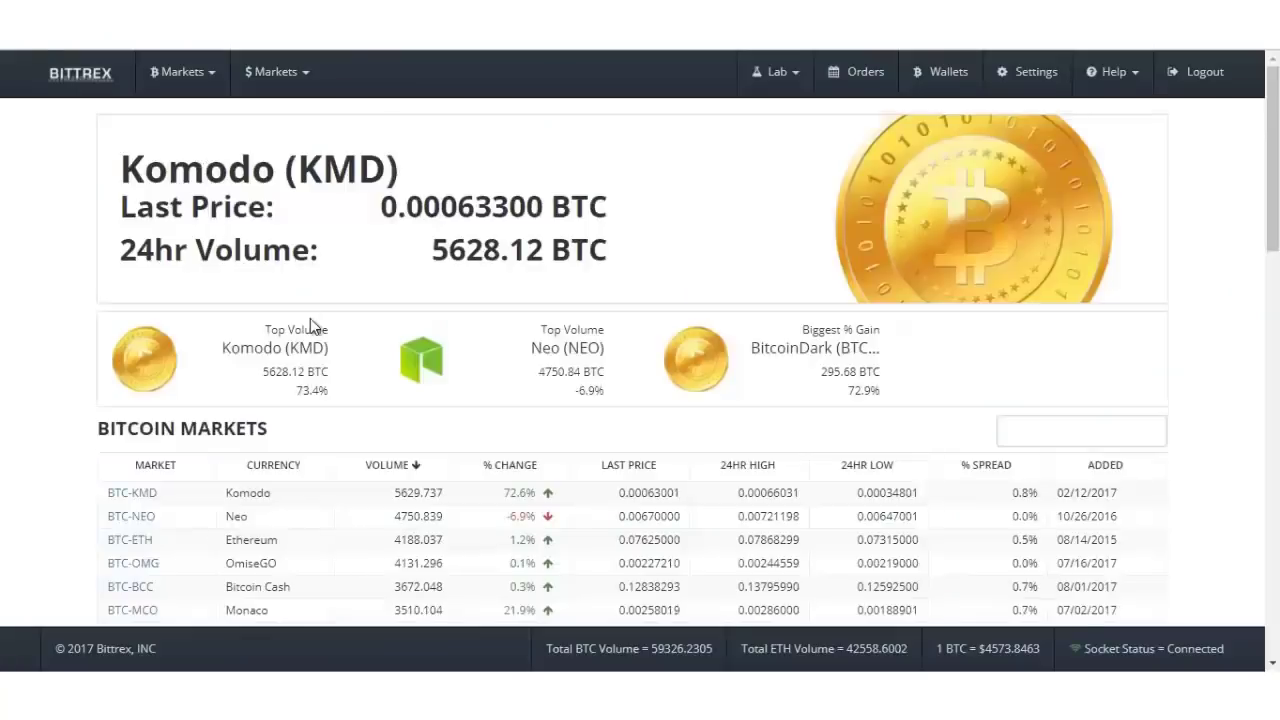
{"action": "scroll", "coordinate": [309, 329], "scroll_direction": "down", "scroll_amount": 3}
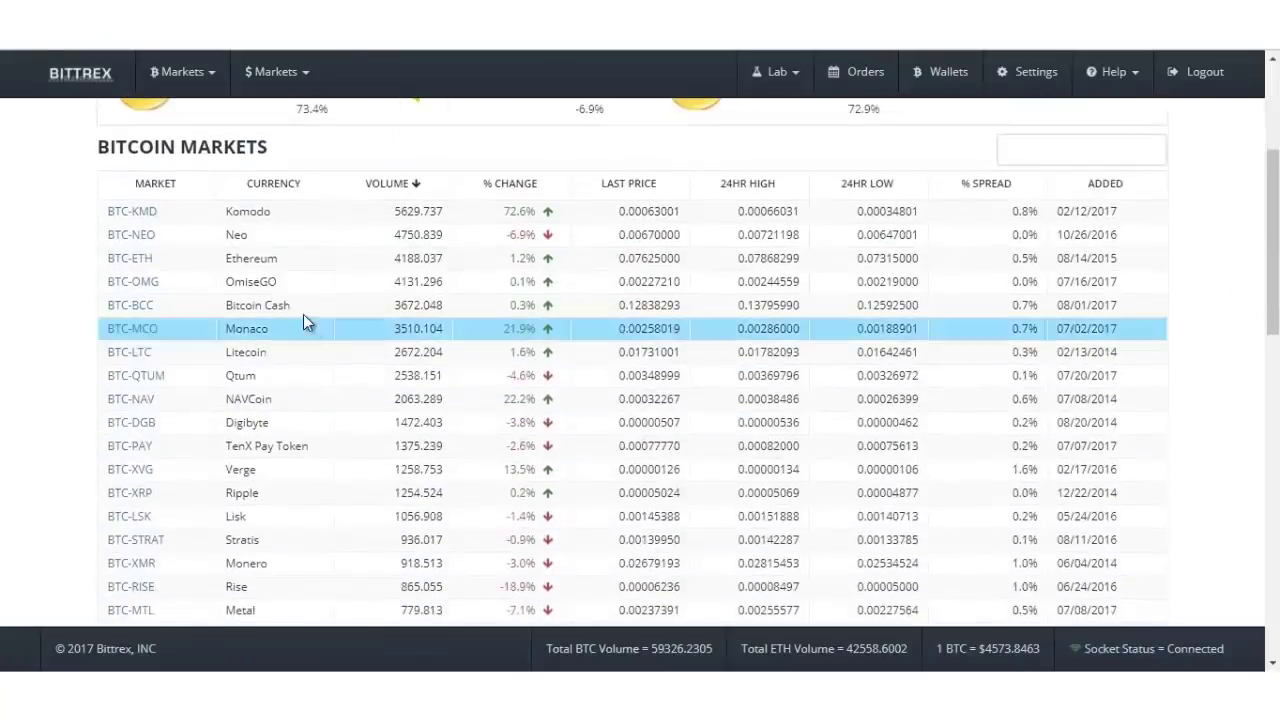
{"action": "left_click_drag", "start_coordinate": [91, 148], "coordinate": [266, 148]}
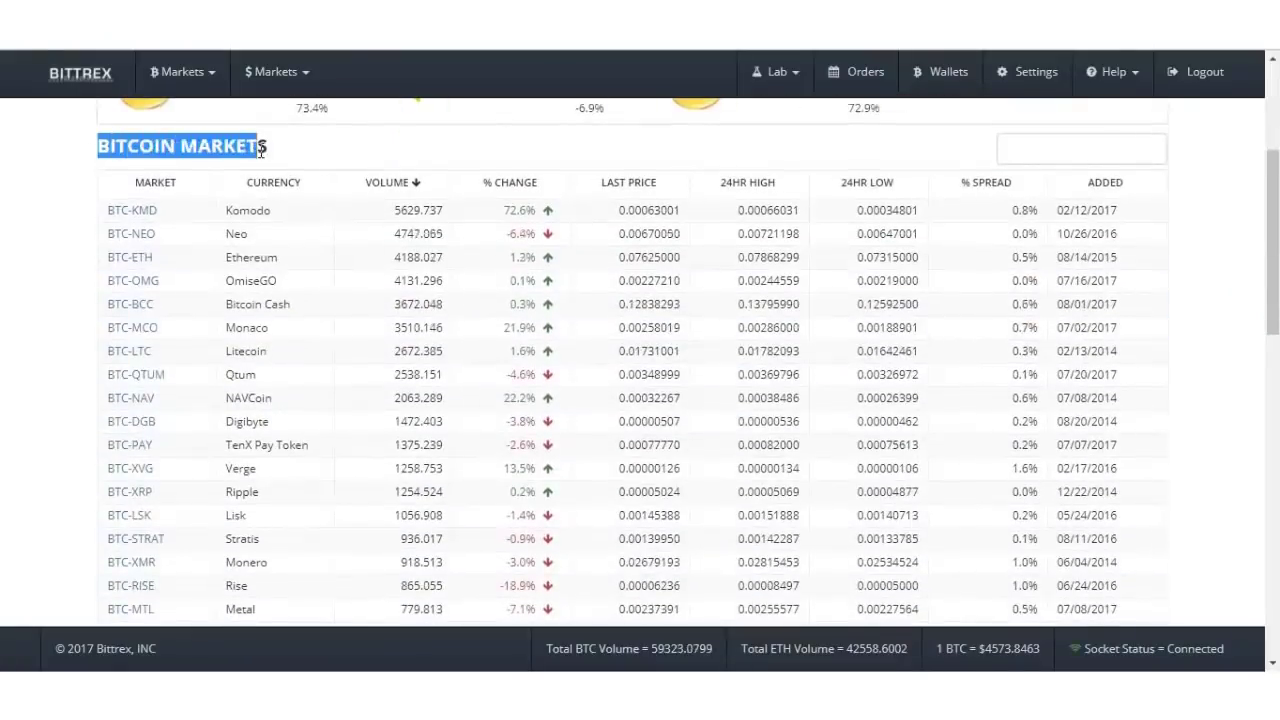
{"action": "scroll", "coordinate": [222, 252], "scroll_direction": "down", "scroll_amount": 4}
{"action": "scroll", "coordinate": [118, 325], "scroll_direction": "down", "scroll_amount": 6}
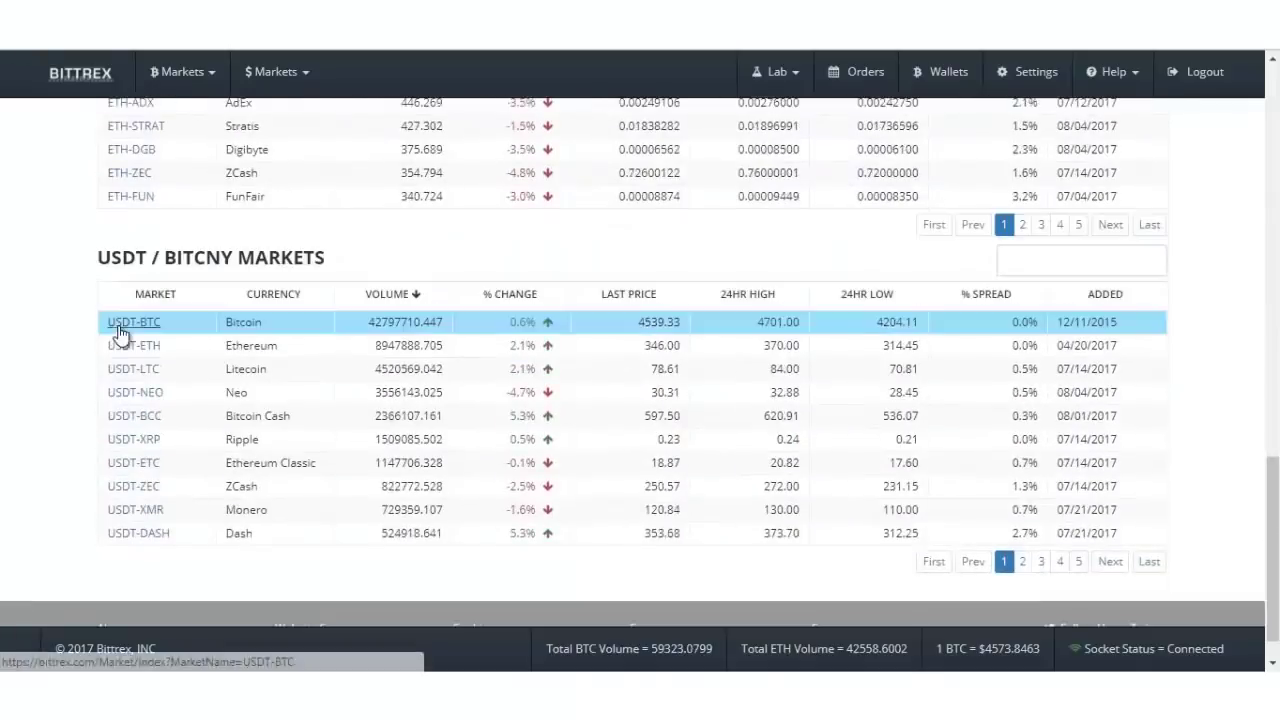
{"action": "scroll", "coordinate": [120, 298], "scroll_direction": "up", "scroll_amount": 10}
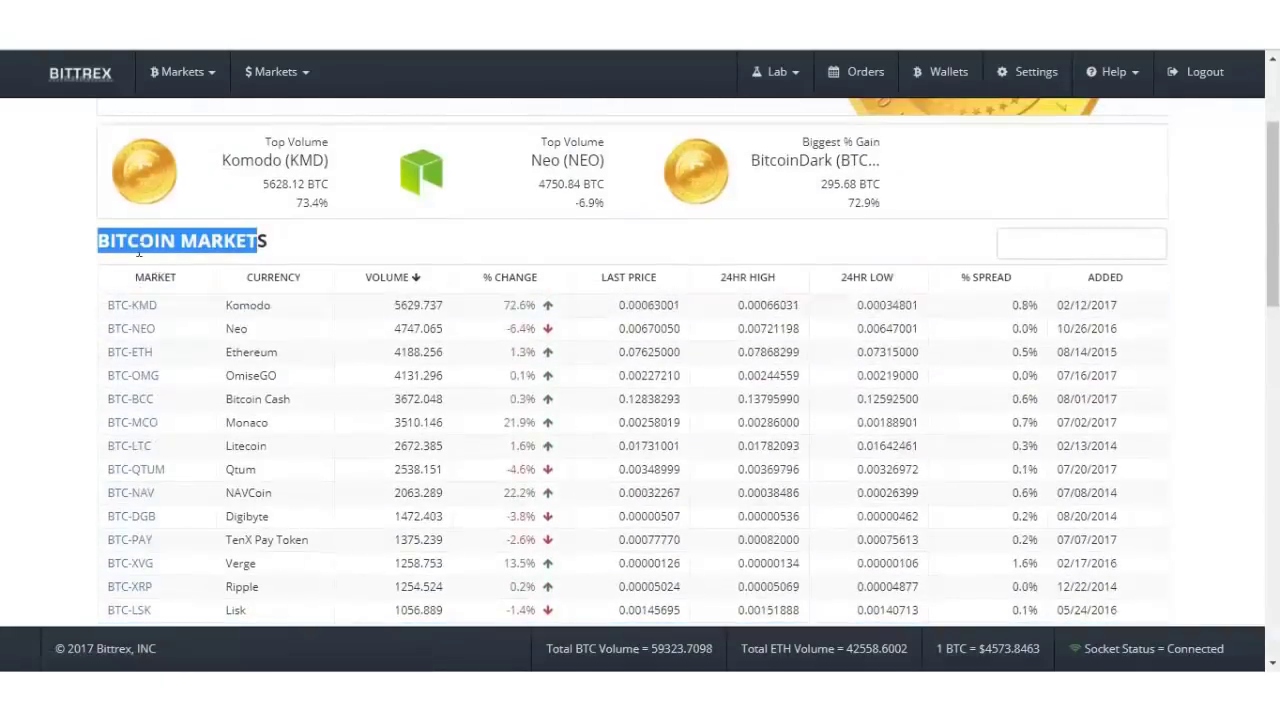
{"action": "left_click", "coordinate": [123, 245]}
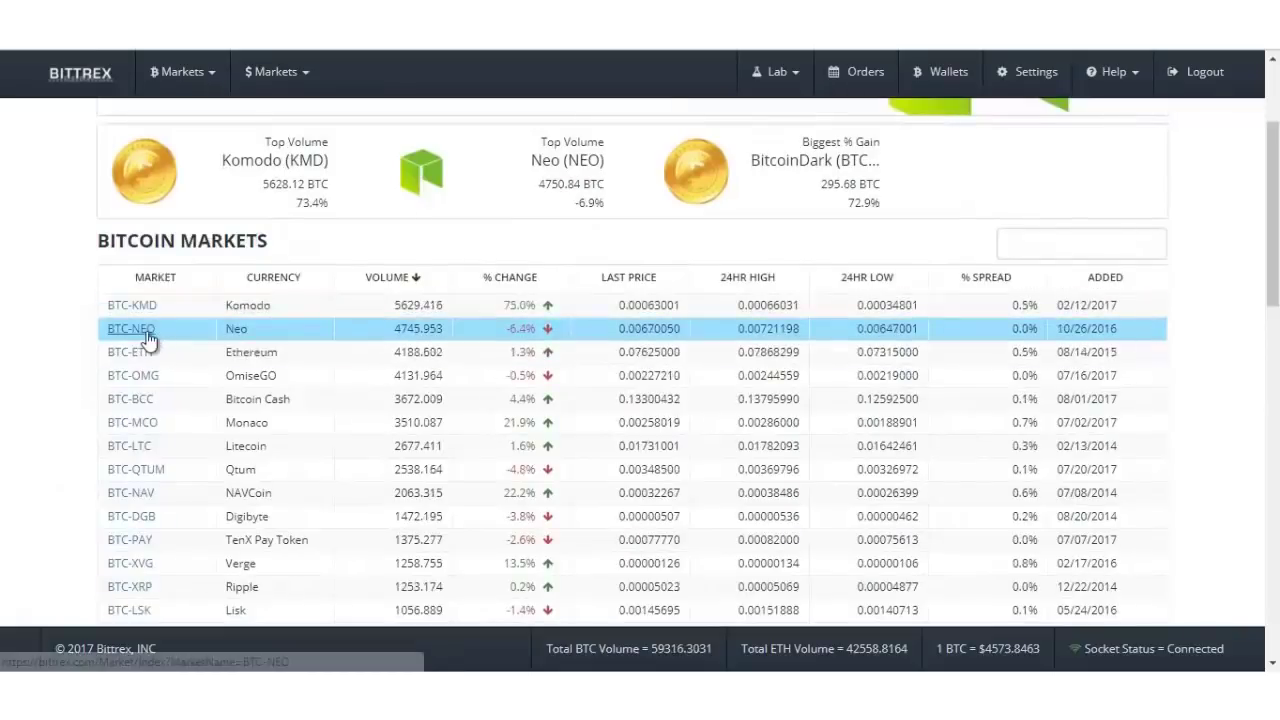
{"action": "scroll", "coordinate": [140, 330], "scroll_direction": "down", "scroll_amount": 3}
{"action": "scroll", "coordinate": [147, 340], "scroll_direction": "down", "scroll_amount": 4}
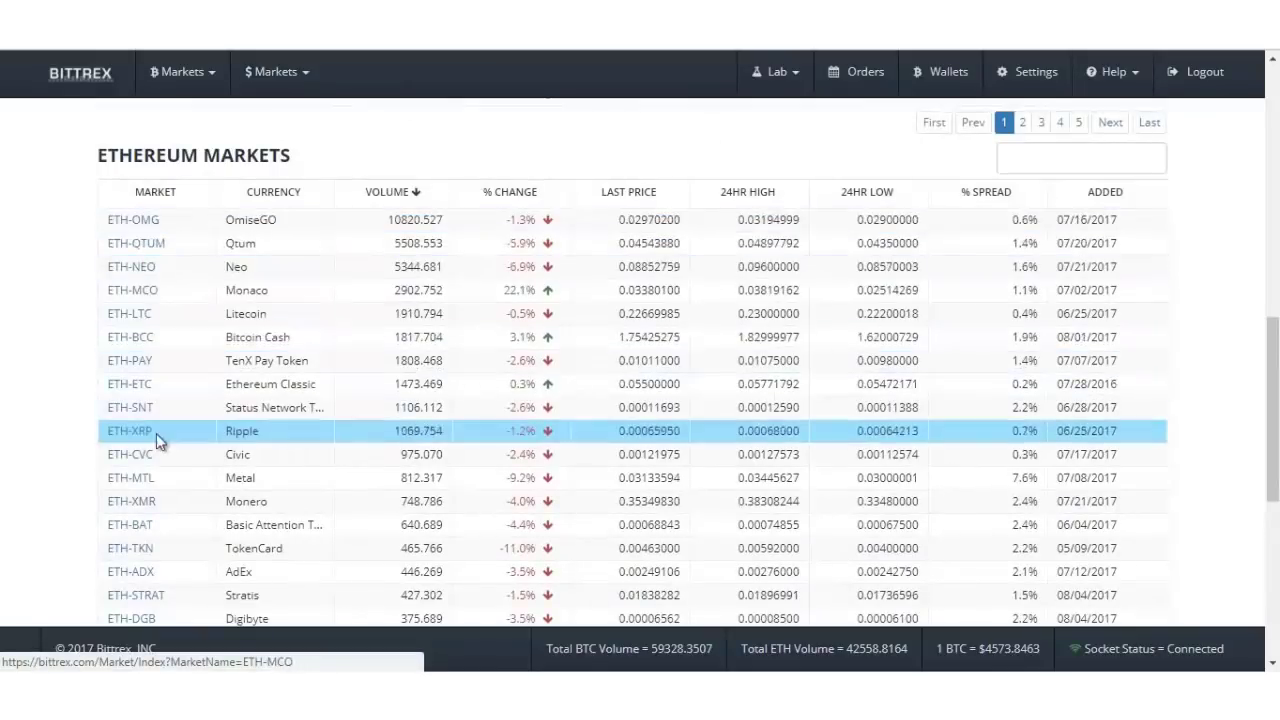
{"action": "scroll", "coordinate": [138, 298], "scroll_direction": "down", "scroll_amount": 5}
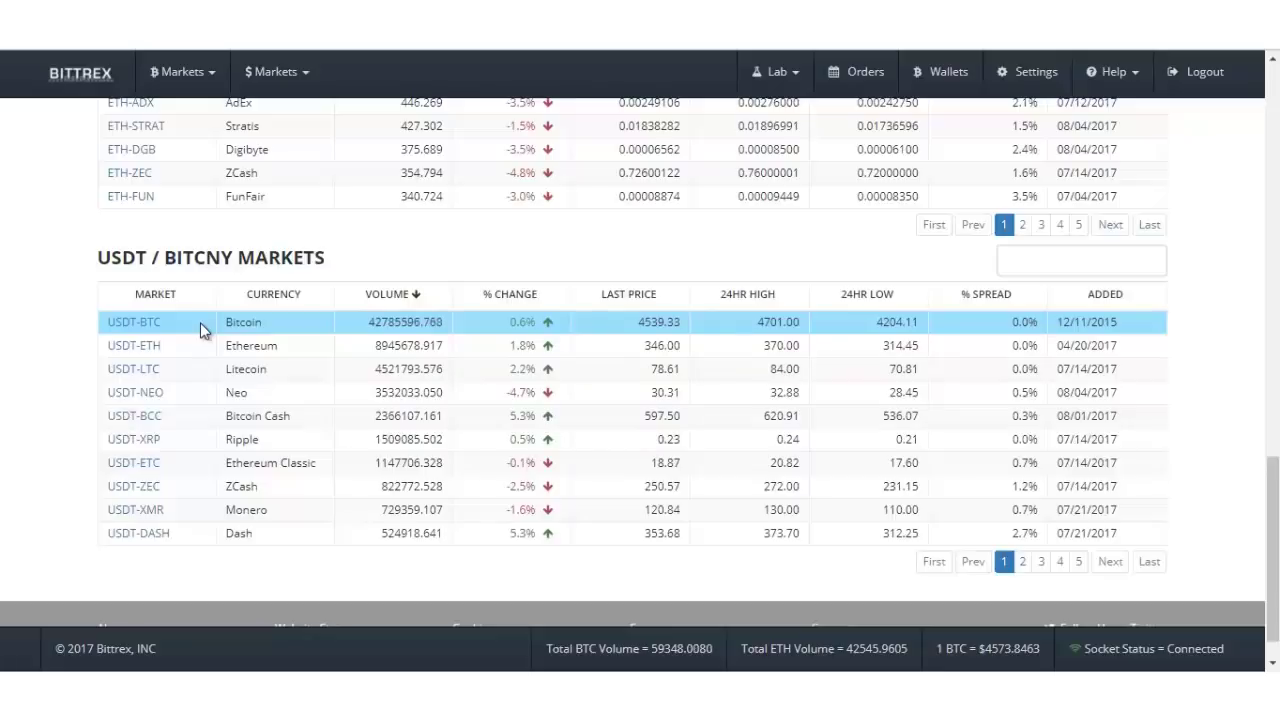
{"action": "scroll", "coordinate": [200, 322], "scroll_direction": "up", "scroll_amount": 15}
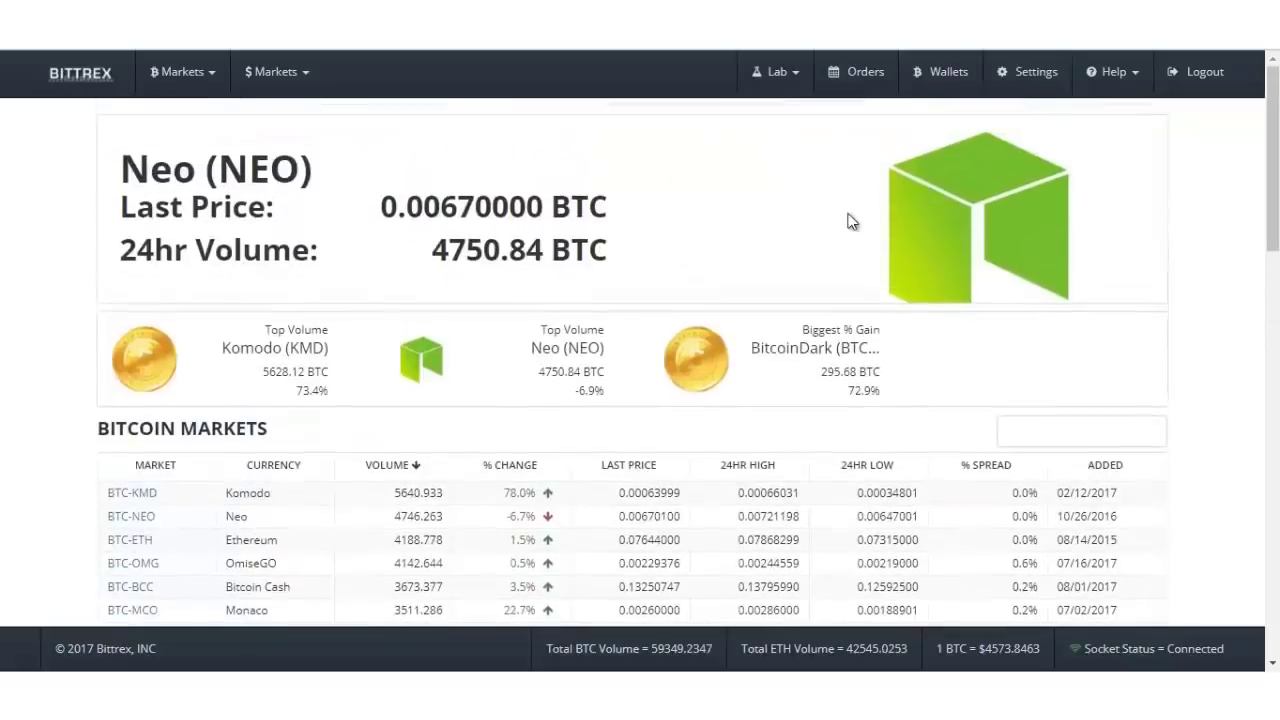
Open the Wallets balances page and tick Hide zero balances.
{"action": "left_click", "coordinate": [937, 75]}
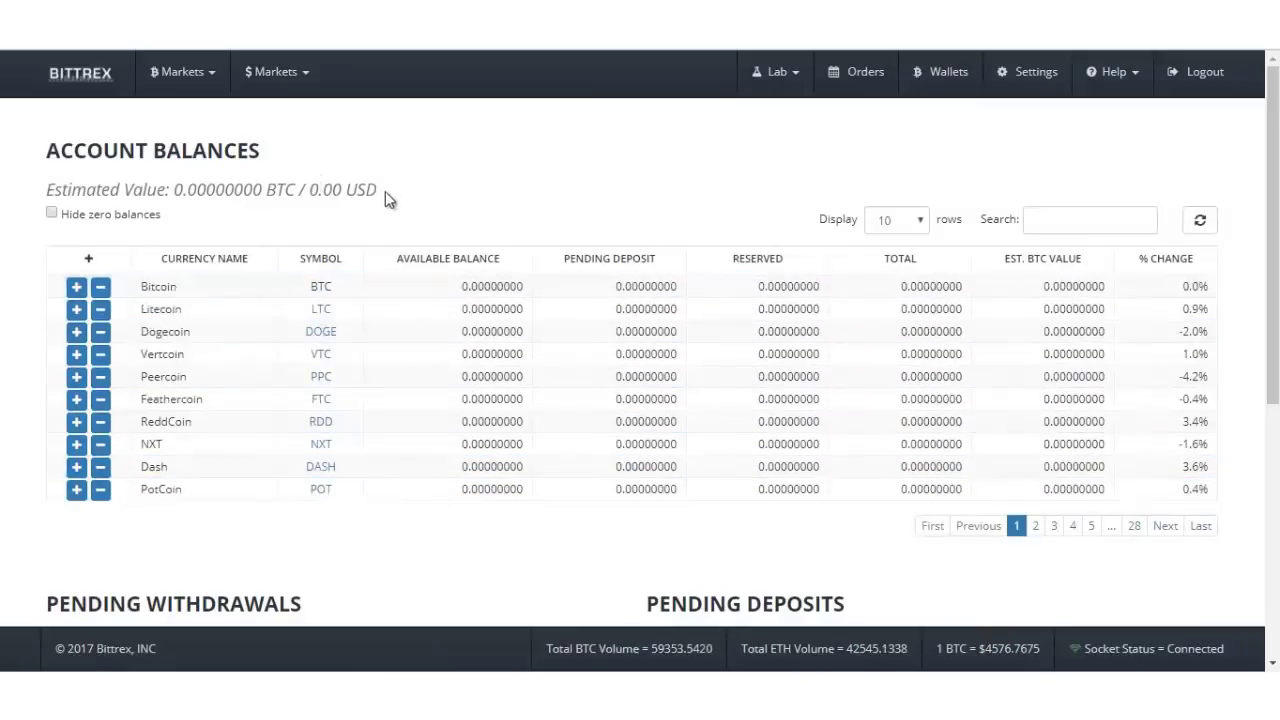
{"action": "left_click", "coordinate": [362, 331]}
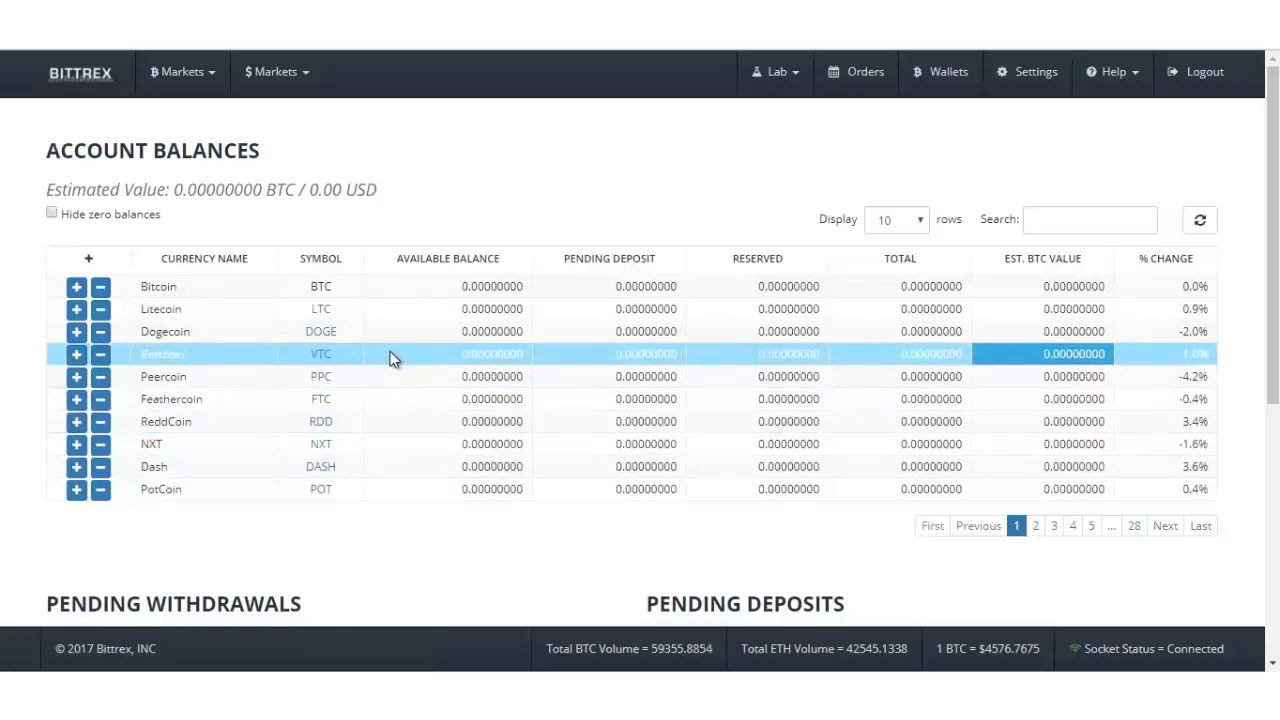
{"action": "left_click", "coordinate": [51, 214]}
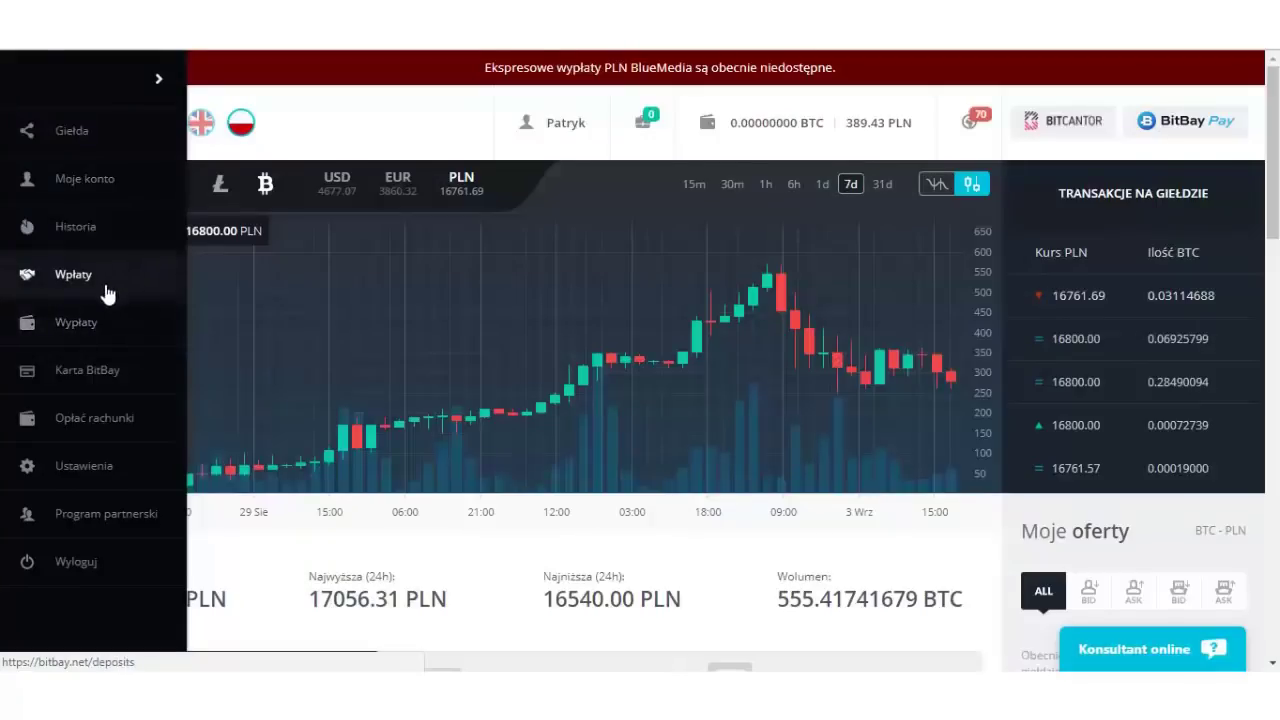
On BitBay's withdrawals page, cycle through LSK, LTC, BTC and USD, then pick ETH.
{"action": "left_click", "coordinate": [92, 320]}
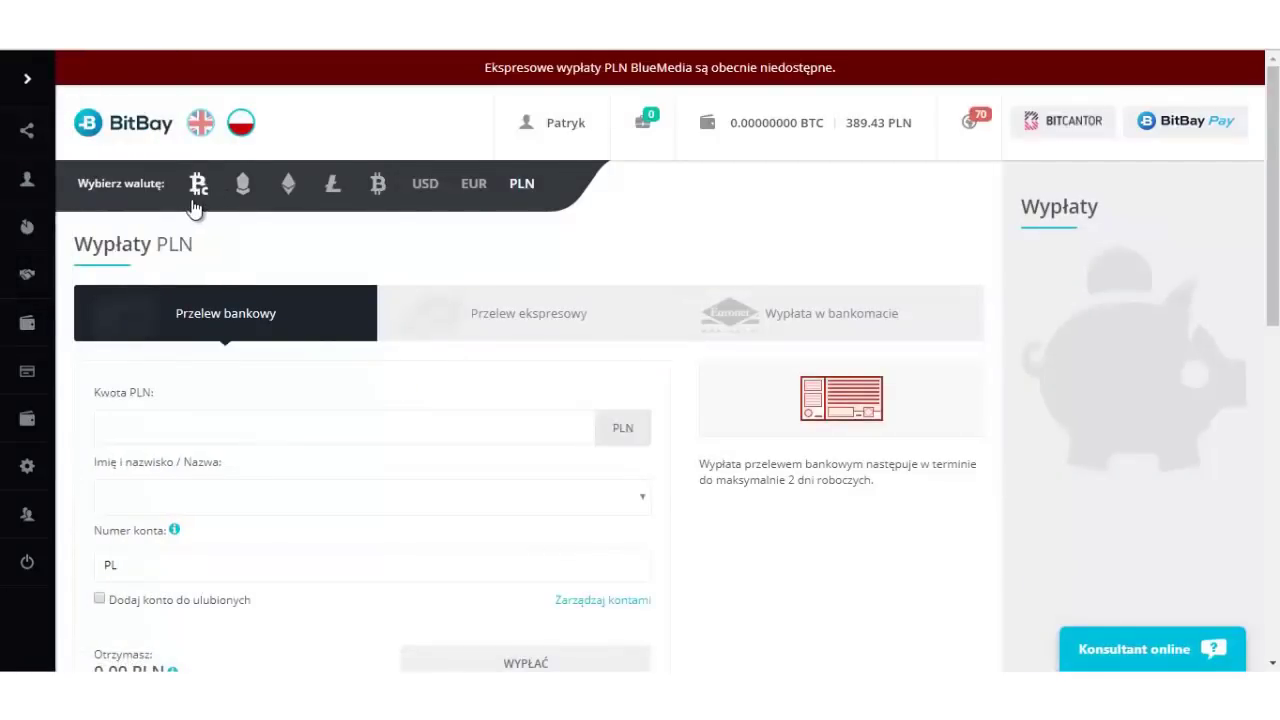
{"action": "left_click", "coordinate": [242, 185]}
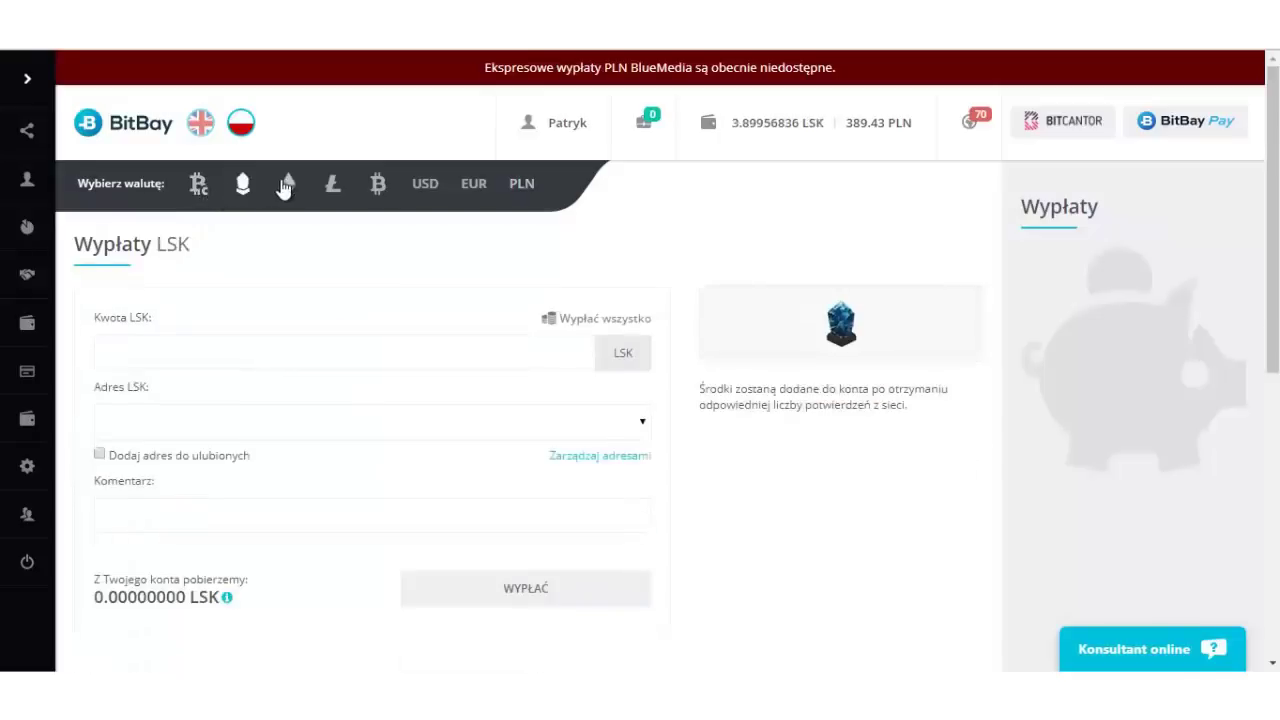
{"action": "left_click", "coordinate": [288, 186]}
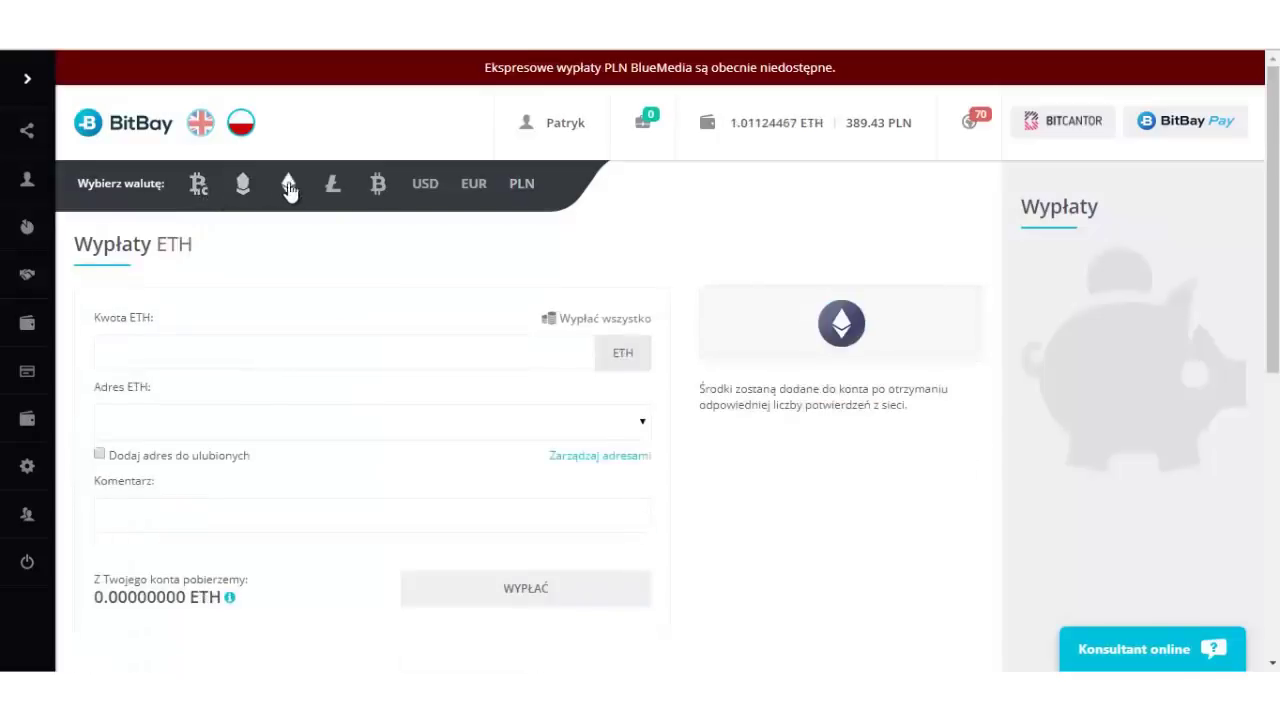
{"action": "left_click", "coordinate": [379, 192]}
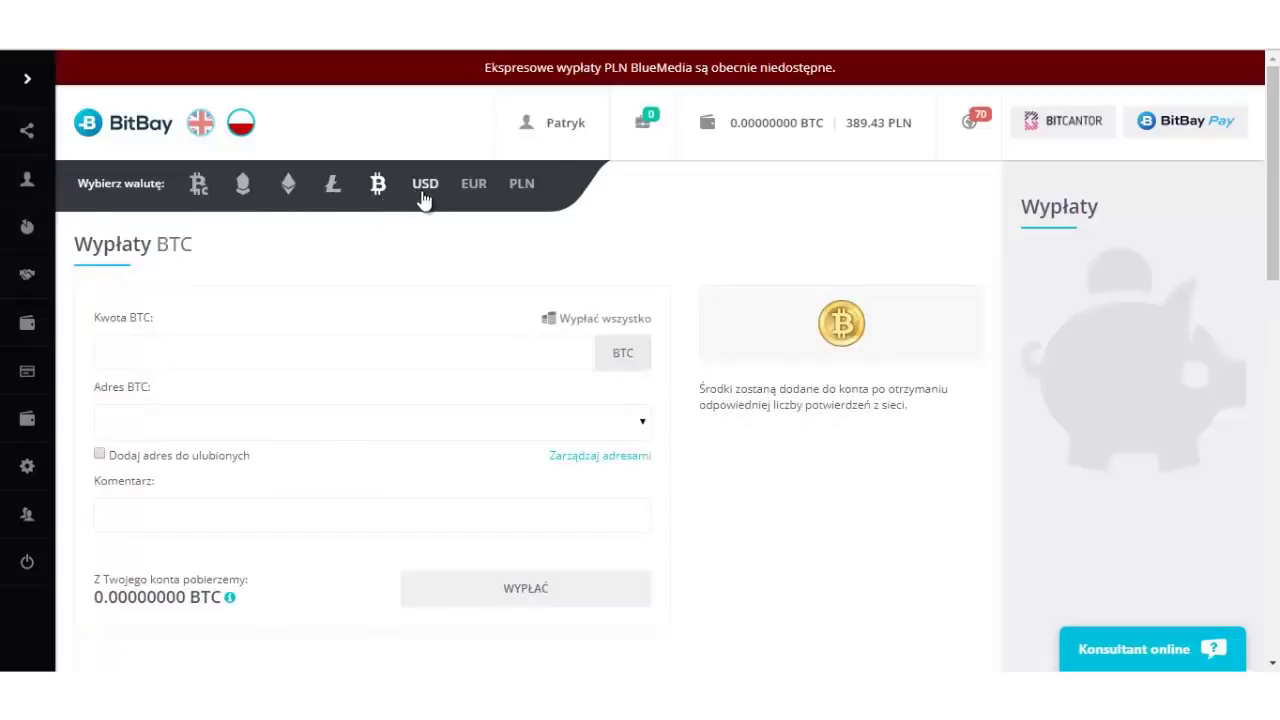
{"action": "left_click", "coordinate": [424, 195]}
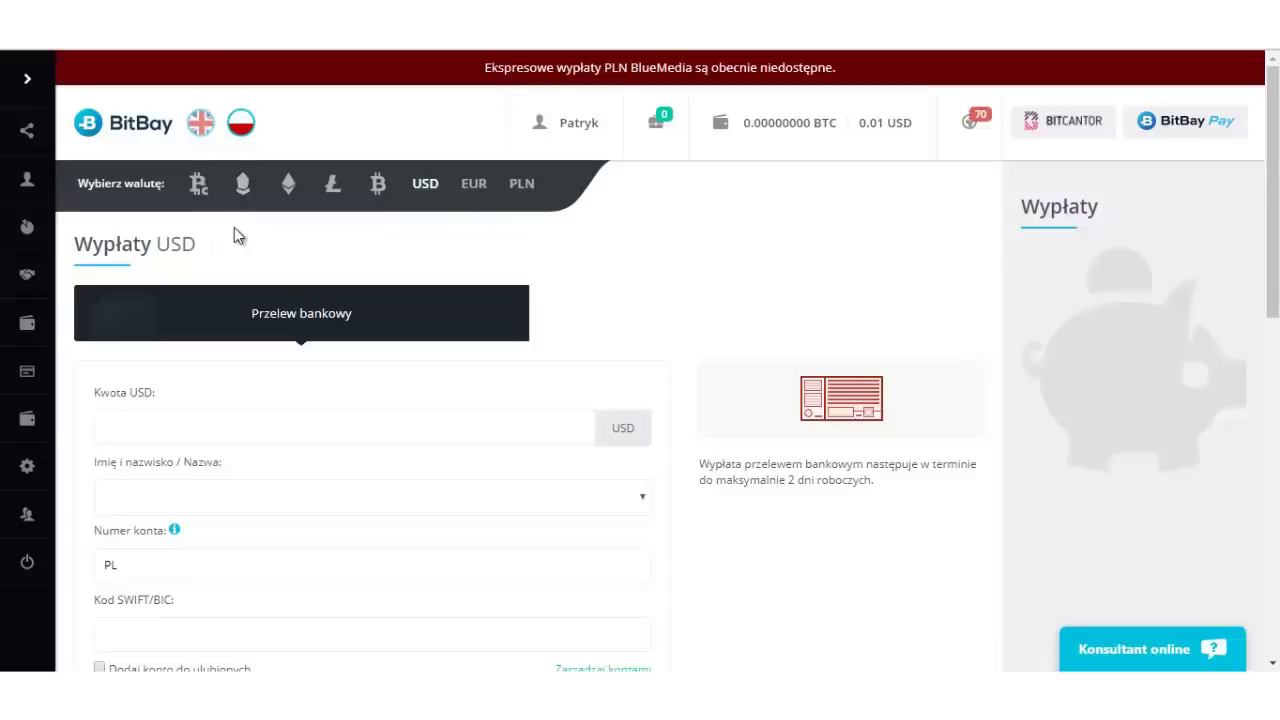
{"action": "left_click", "coordinate": [287, 190]}
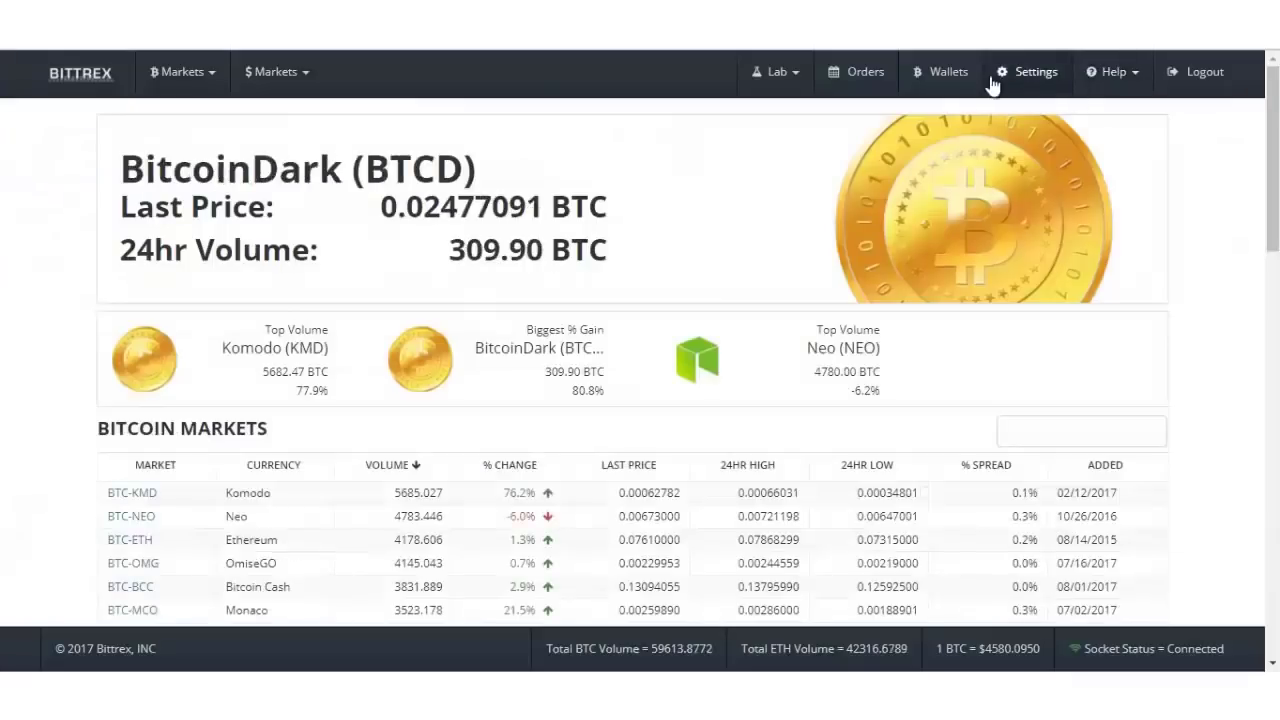
Go to Bittrex balances and open the Ethereum deposit dialog showing its ETH address.
{"action": "left_click", "coordinate": [948, 73]}
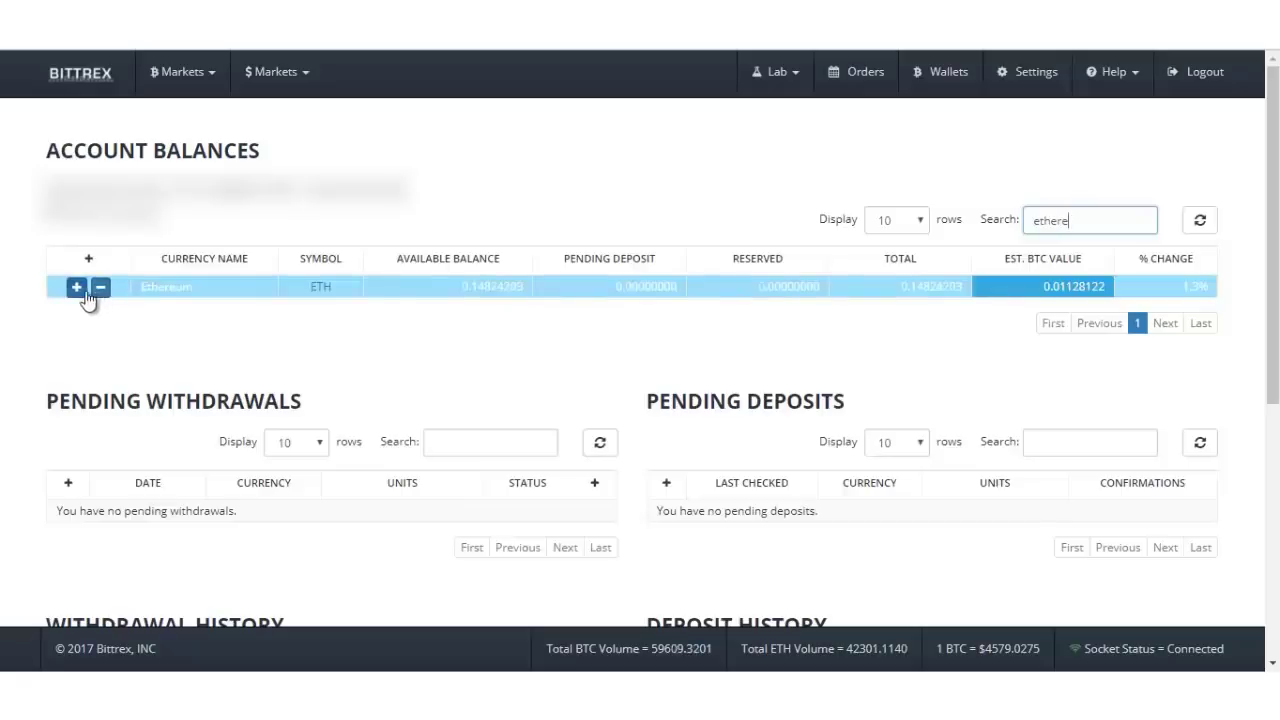
{"action": "left_click", "coordinate": [78, 289]}
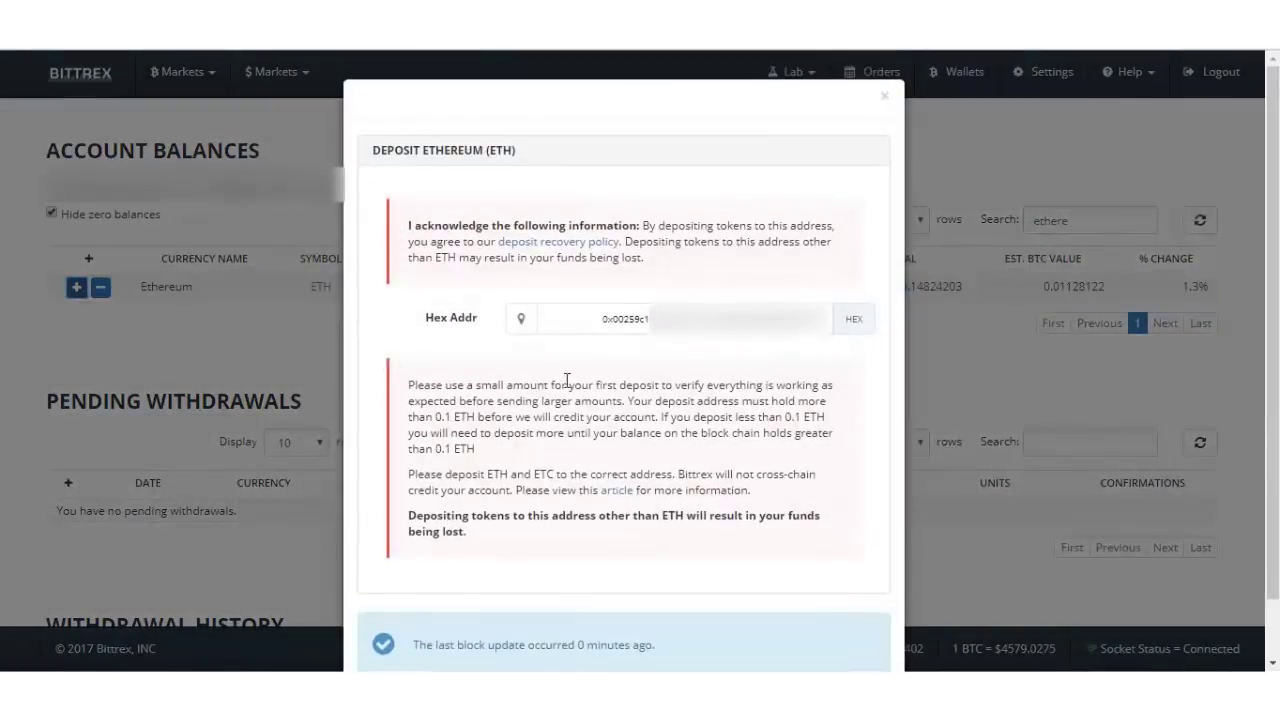
Select the entire ETH address in the Hex Addr field for copying.
{"action": "left_click_drag", "start_coordinate": [591, 322], "coordinate": [823, 336]}
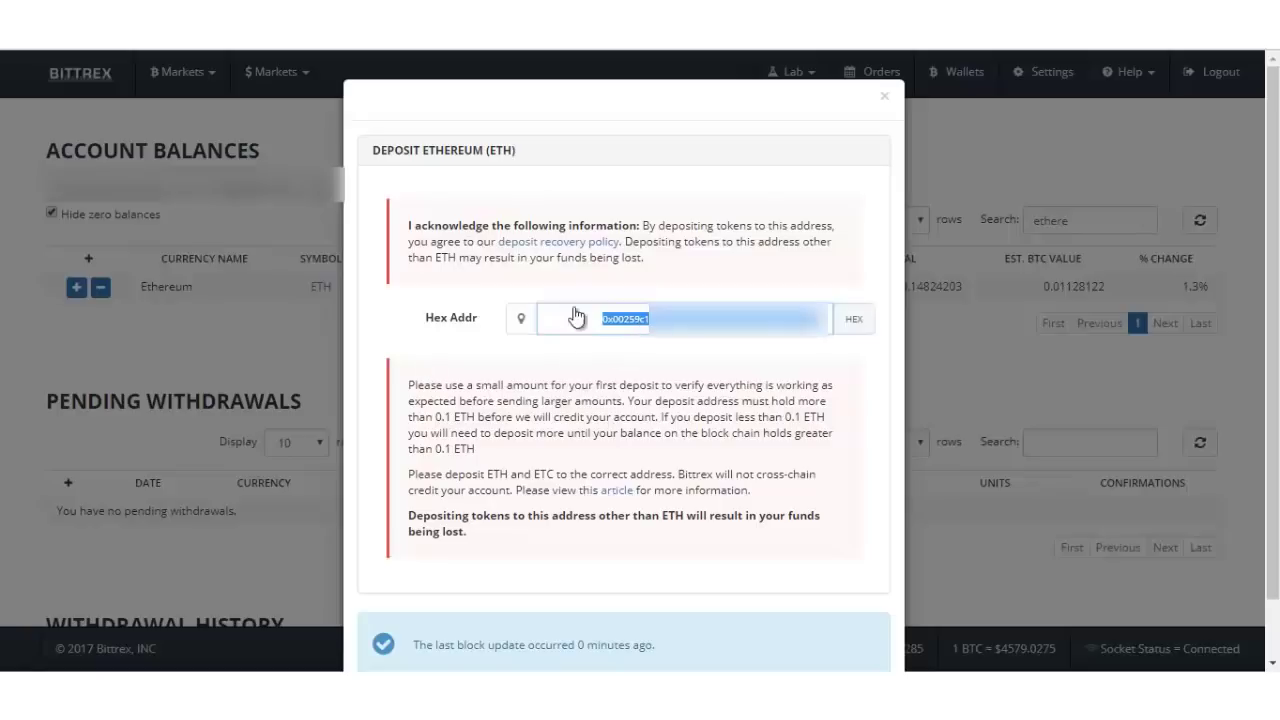
{"action": "left_click", "coordinate": [724, 508]}
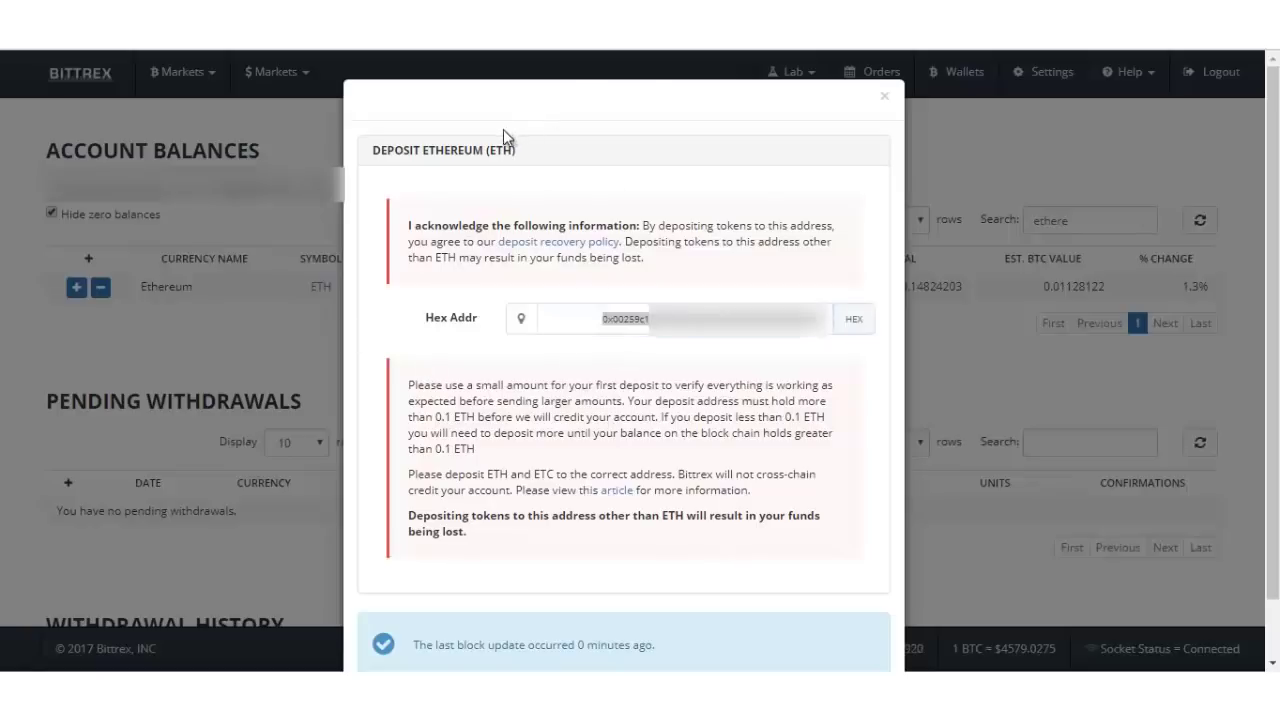
{"action": "left_click", "coordinate": [415, 294]}
{"action": "left_click_drag", "start_coordinate": [591, 329], "coordinate": [831, 327]}
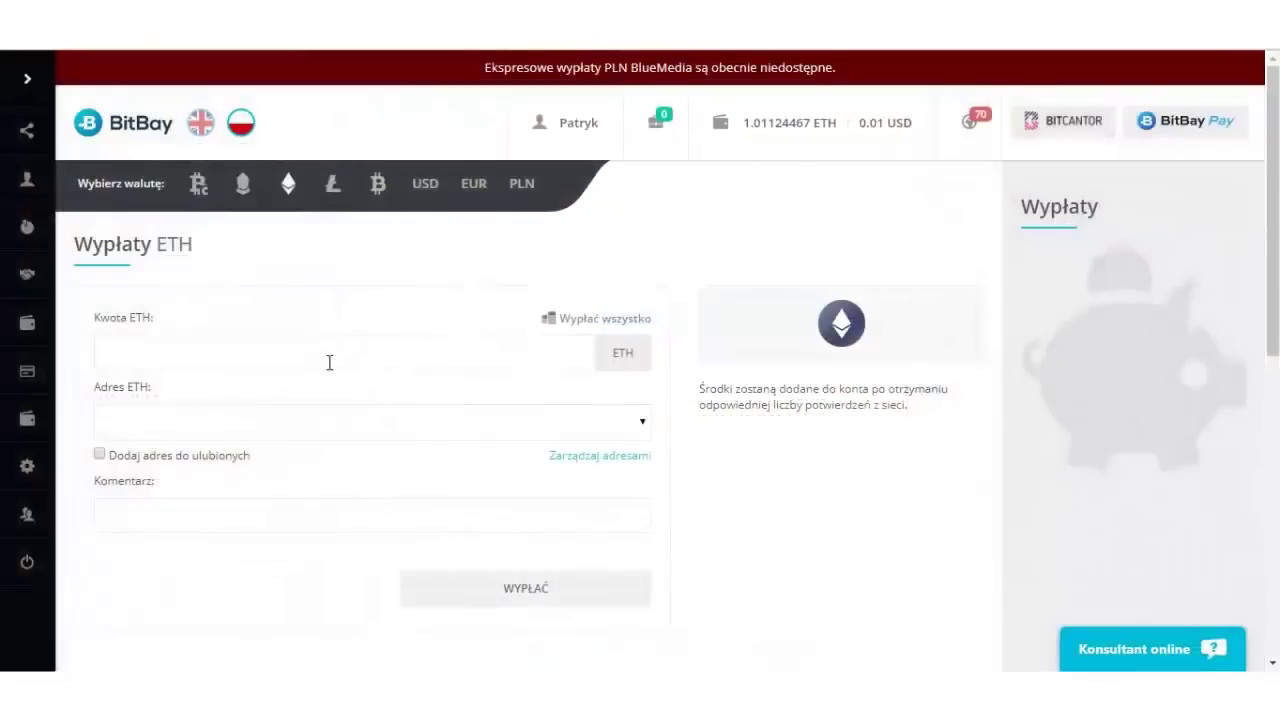
Enter 0.15 as the ETH amount and paste the Bittrex deposit address.
{"action": "left_click", "coordinate": [313, 353]}
{"action": "type", "text": "0.15"}
{"action": "left_click", "coordinate": [191, 422]}
{"action": "key", "text": "ctrl+v"}
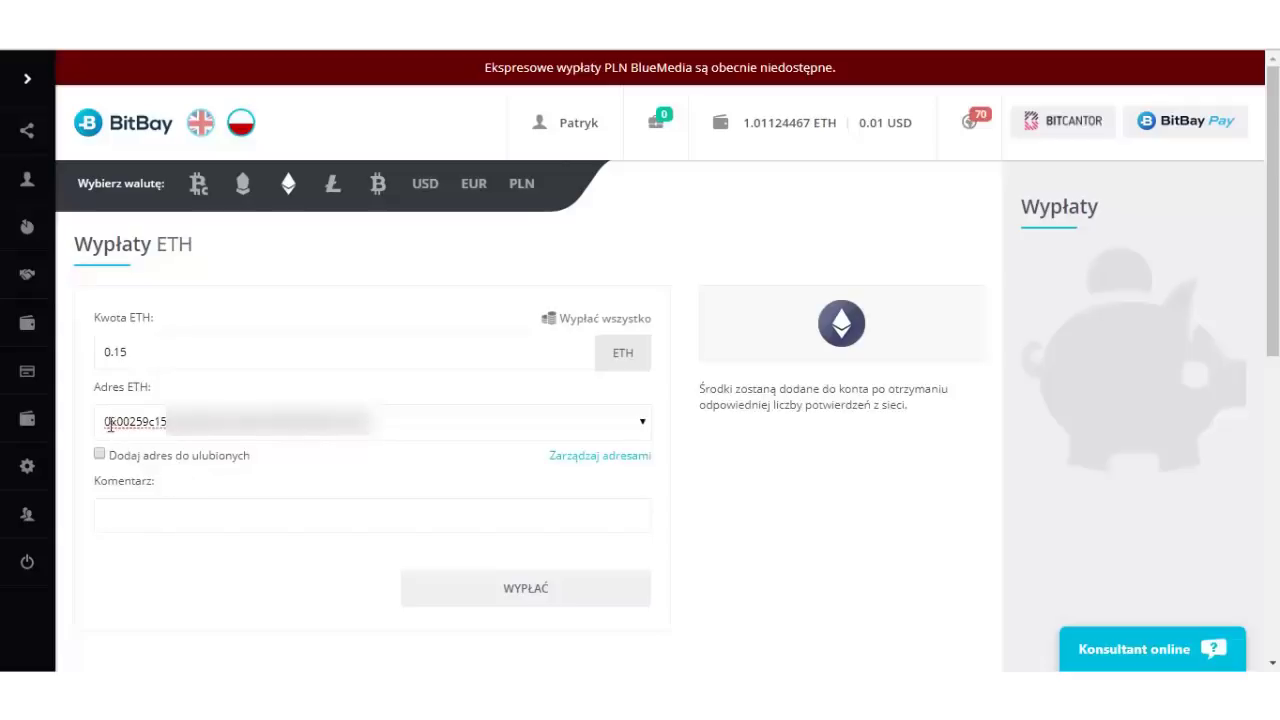
Verify the pasted address and submit the 0.15 ETH withdrawal.
{"action": "left_click_drag", "start_coordinate": [104, 421], "coordinate": [123, 424]}
{"action": "left_click_drag", "start_coordinate": [206, 421], "coordinate": [228, 421]}
{"action": "left_click_drag", "start_coordinate": [208, 421], "coordinate": [350, 421]}
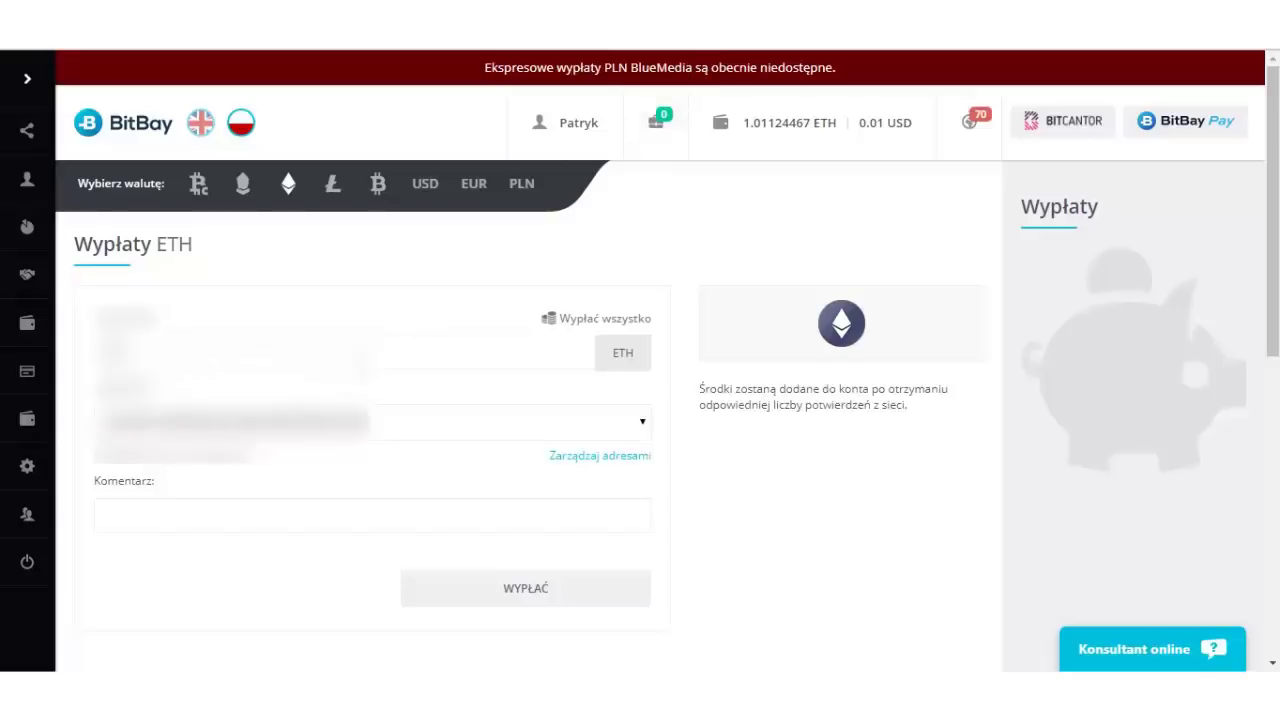
{"action": "scroll", "coordinate": [399, 380], "scroll_direction": "down", "scroll_amount": 1}
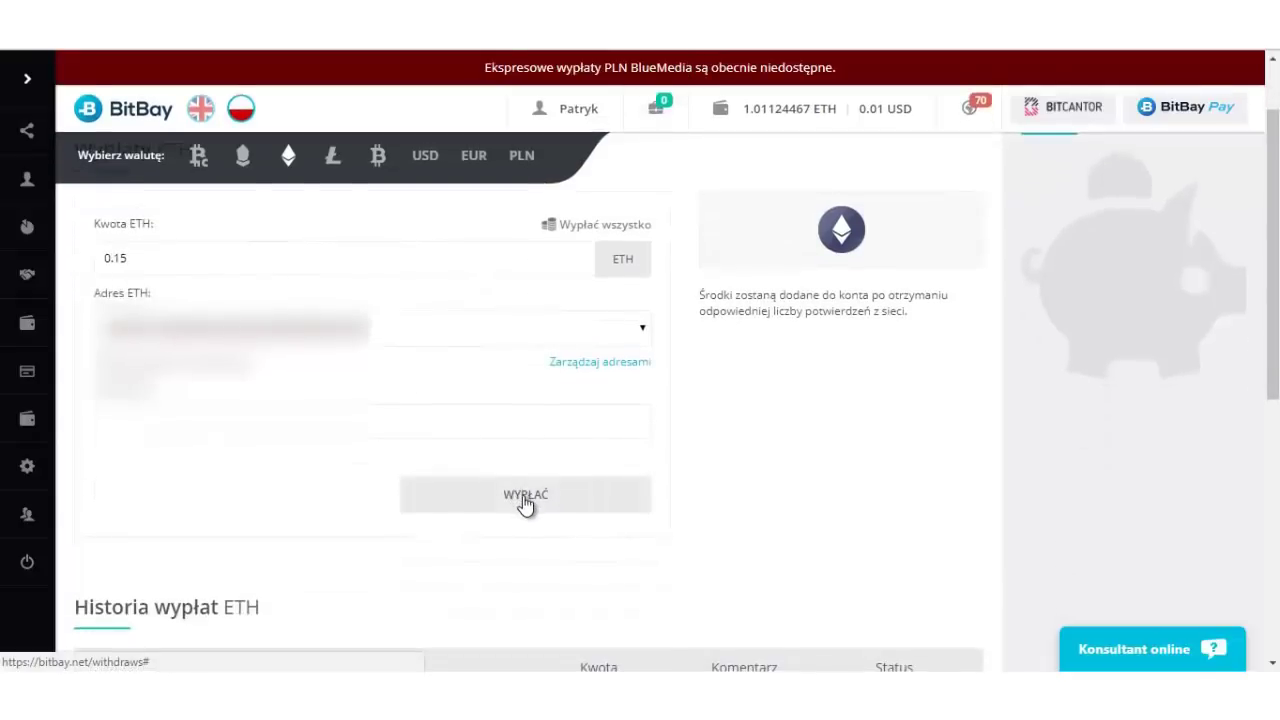
{"action": "left_click", "coordinate": [522, 498]}
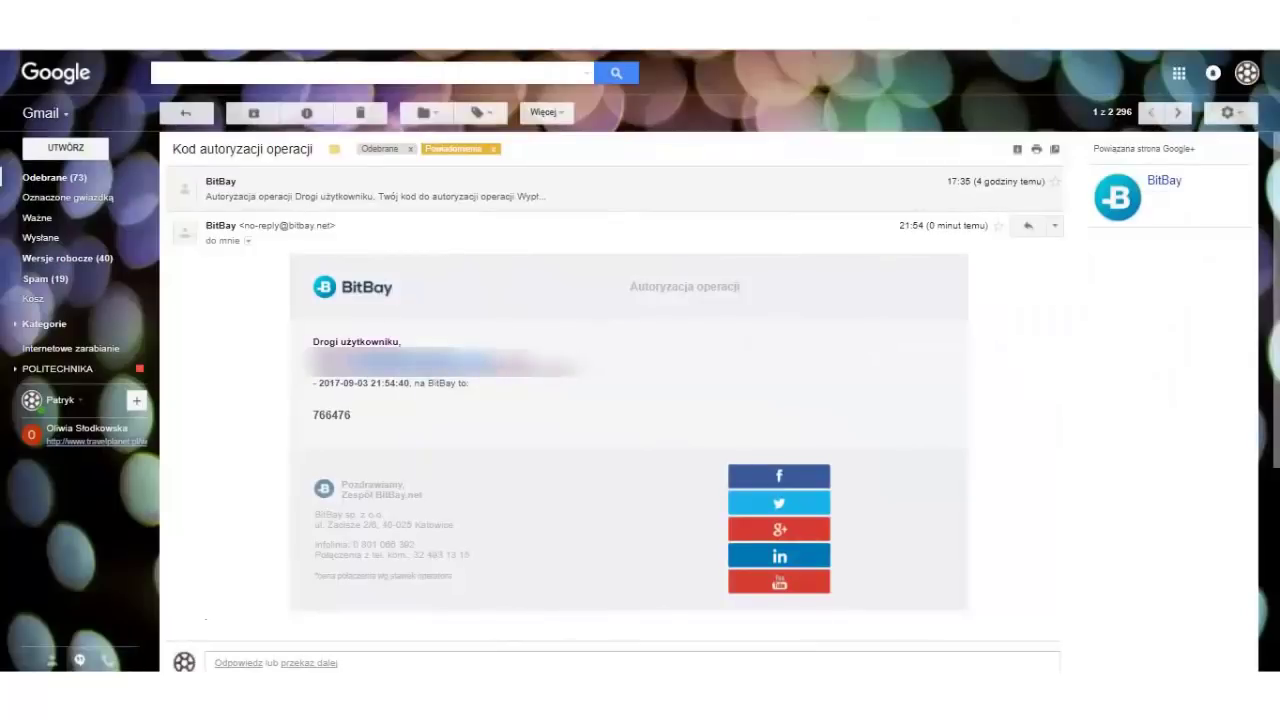
Enter the emailed authorisation code in BitBay's verification, confirm, and dismiss the success notice.
{"action": "double_click", "coordinate": [350, 415]}
{"action": "key", "text": "ctrl+c"}
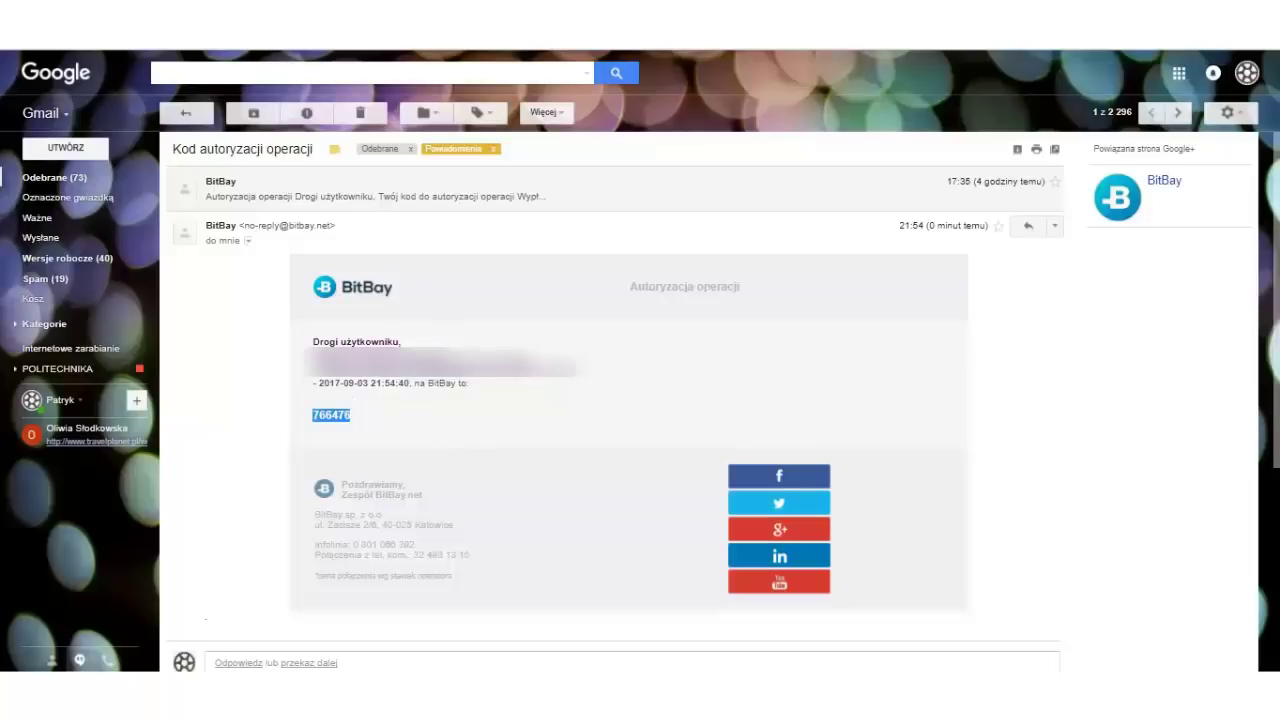
{"action": "key", "text": "alt+Tab"}
{"action": "key", "text": "ctrl+v"}
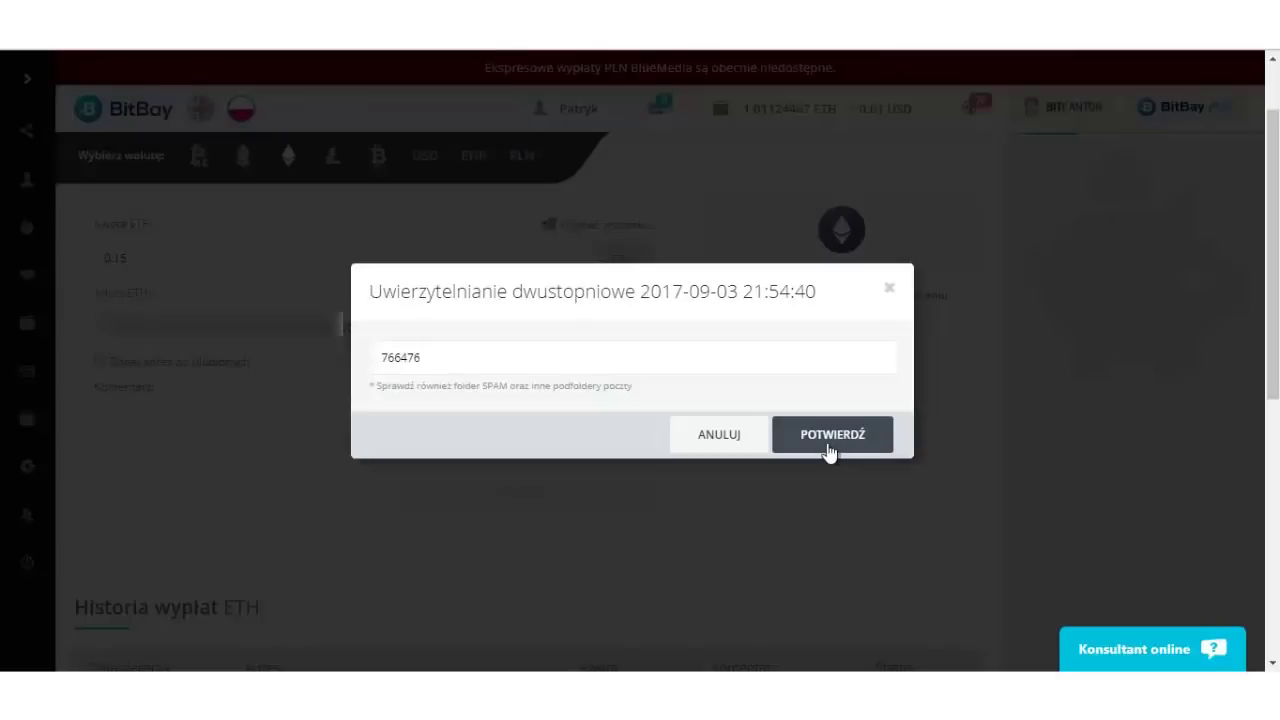
{"action": "left_click", "coordinate": [828, 450]}
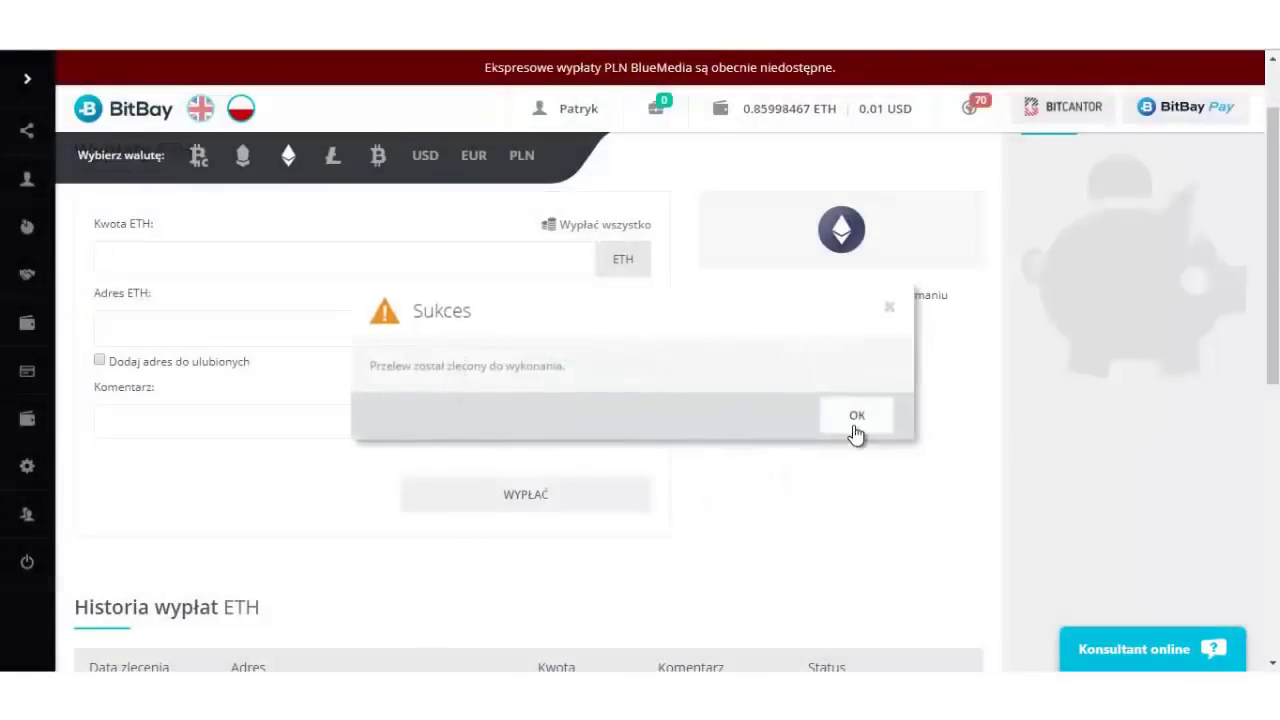
{"action": "left_click", "coordinate": [852, 420]}
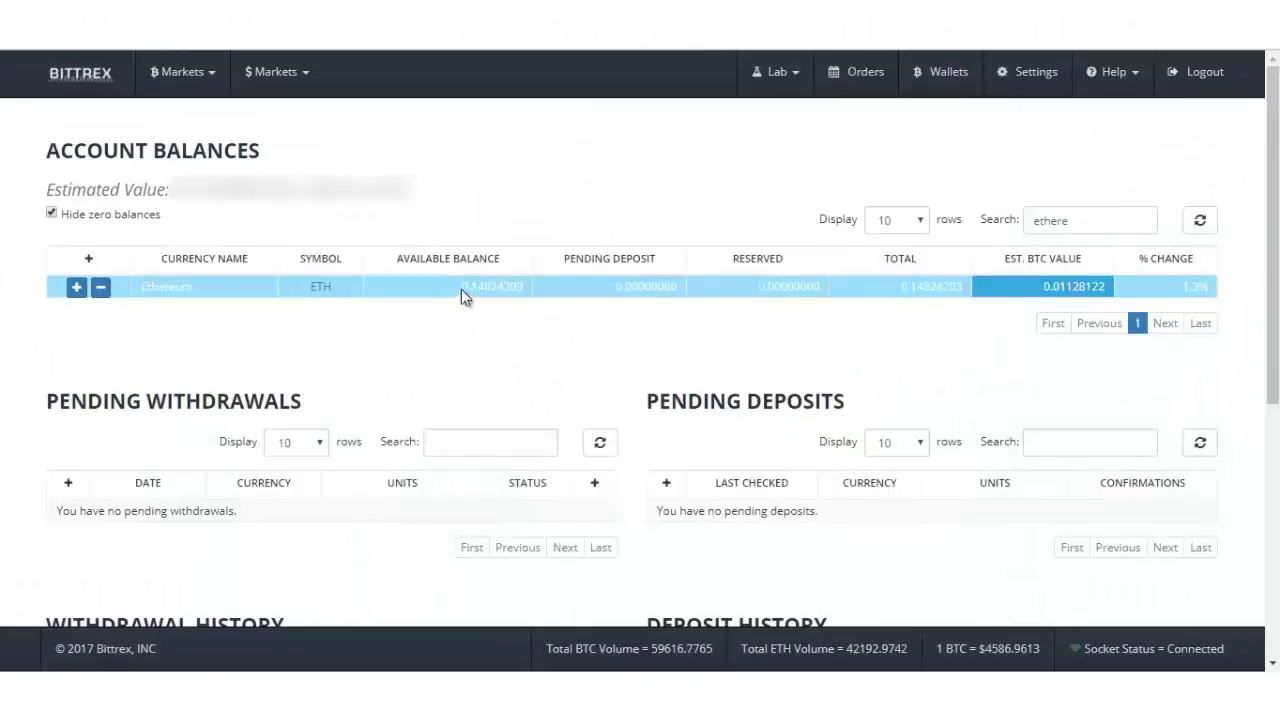
Open the BTC-ETH market page from the ETH link in the Ethereum balance row.
{"action": "left_click_drag", "start_coordinate": [463, 297], "coordinate": [527, 302]}
{"action": "left_click", "coordinate": [524, 292]}
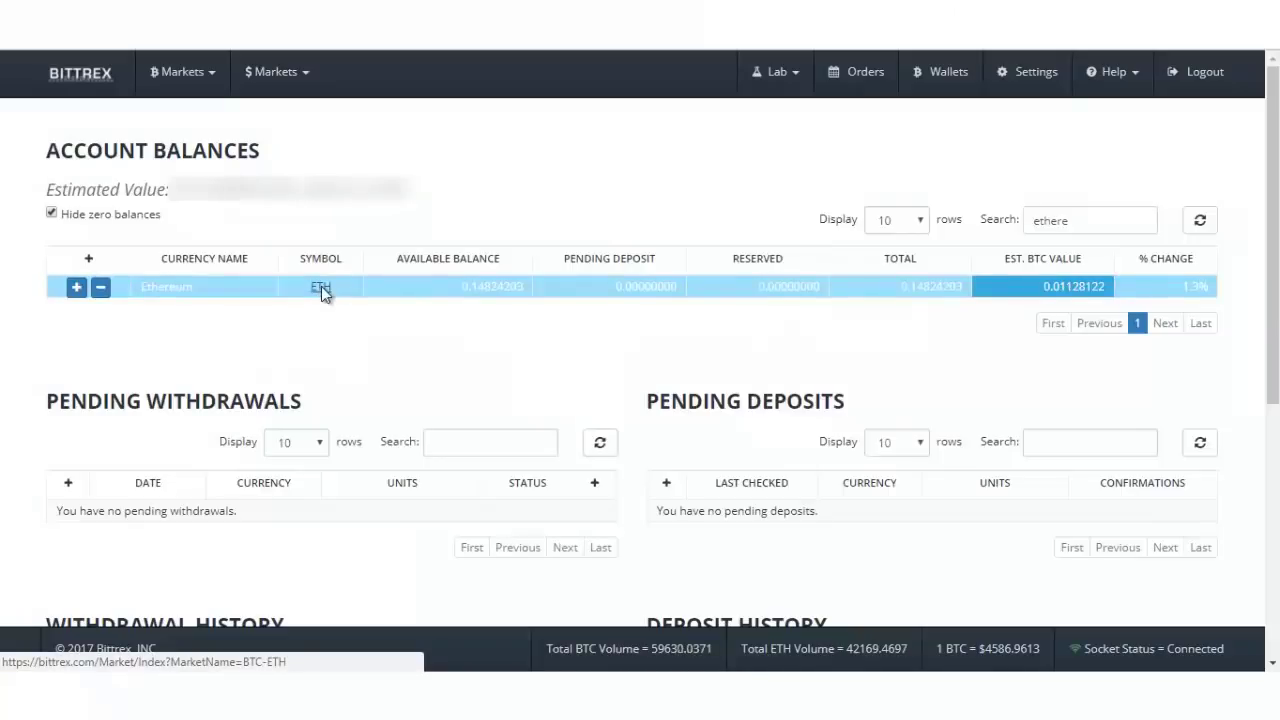
{"action": "left_click", "coordinate": [321, 288]}
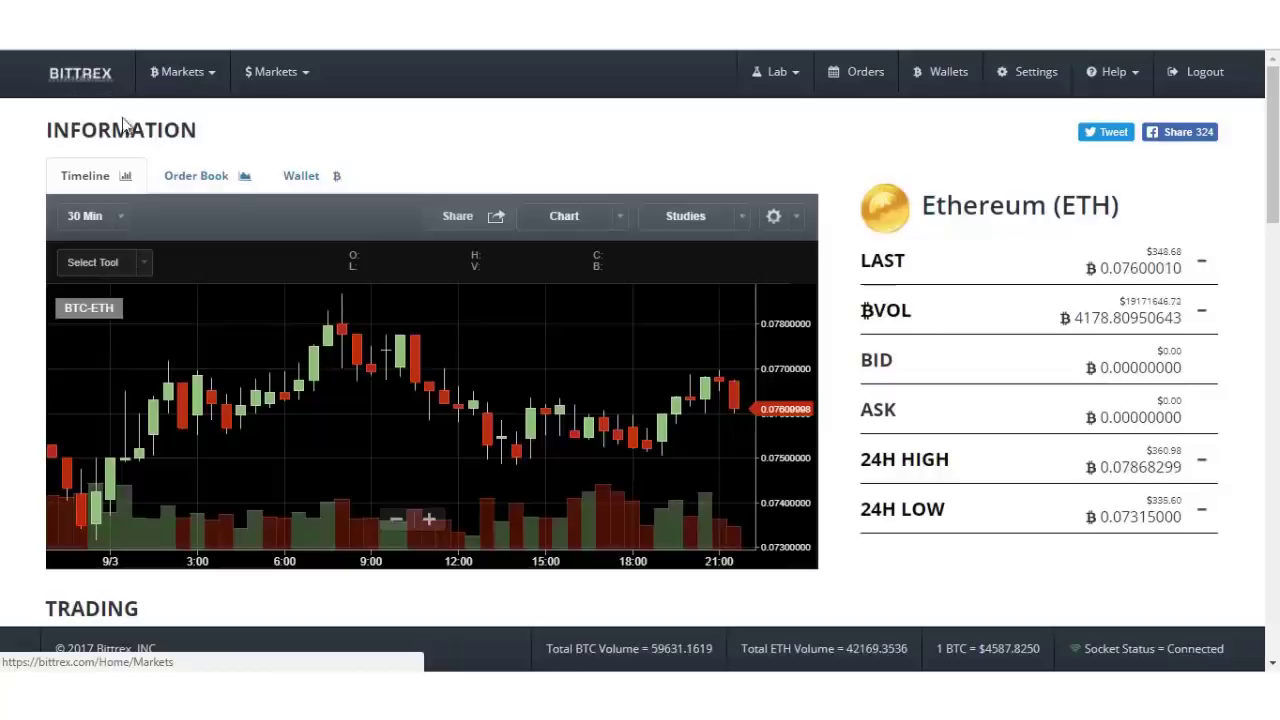
Fill Sell Ethereum with the maximum 0.14824203 ETH at the 0.07600010 BTC bid price.
{"action": "scroll", "coordinate": [957, 280], "scroll_direction": "down", "scroll_amount": 1}
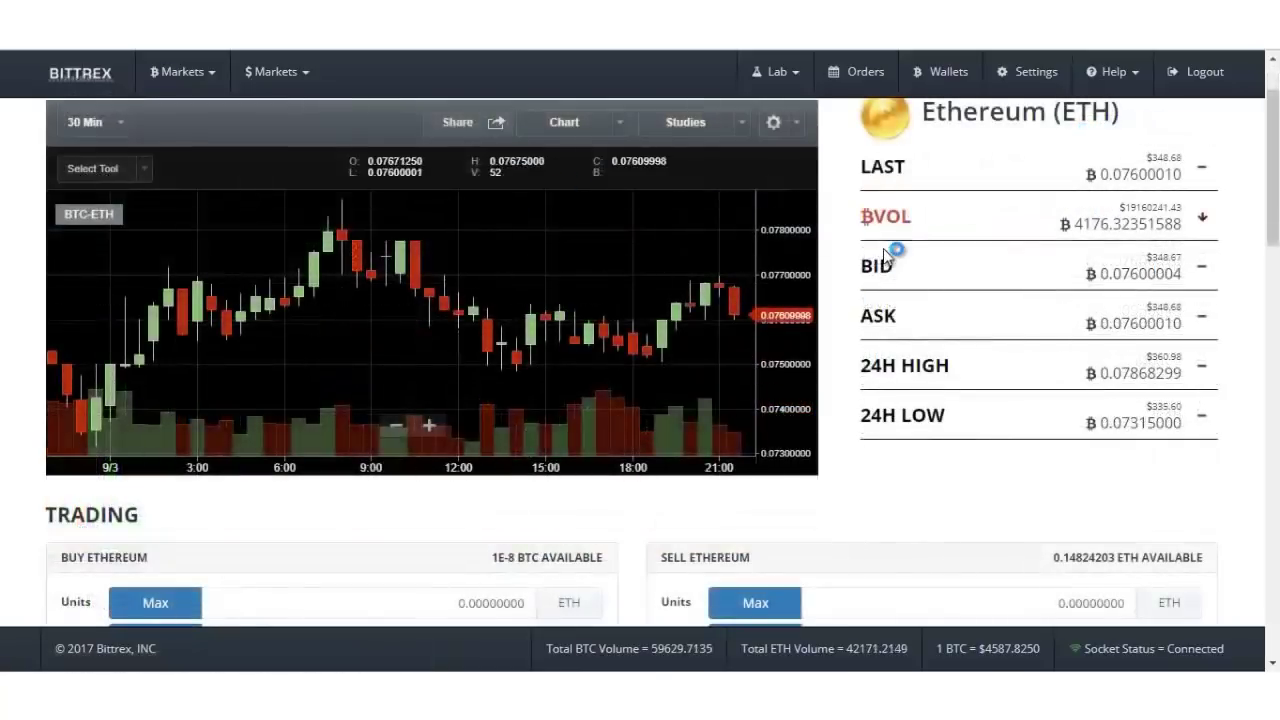
{"action": "scroll", "coordinate": [884, 256], "scroll_direction": "down", "scroll_amount": 3}
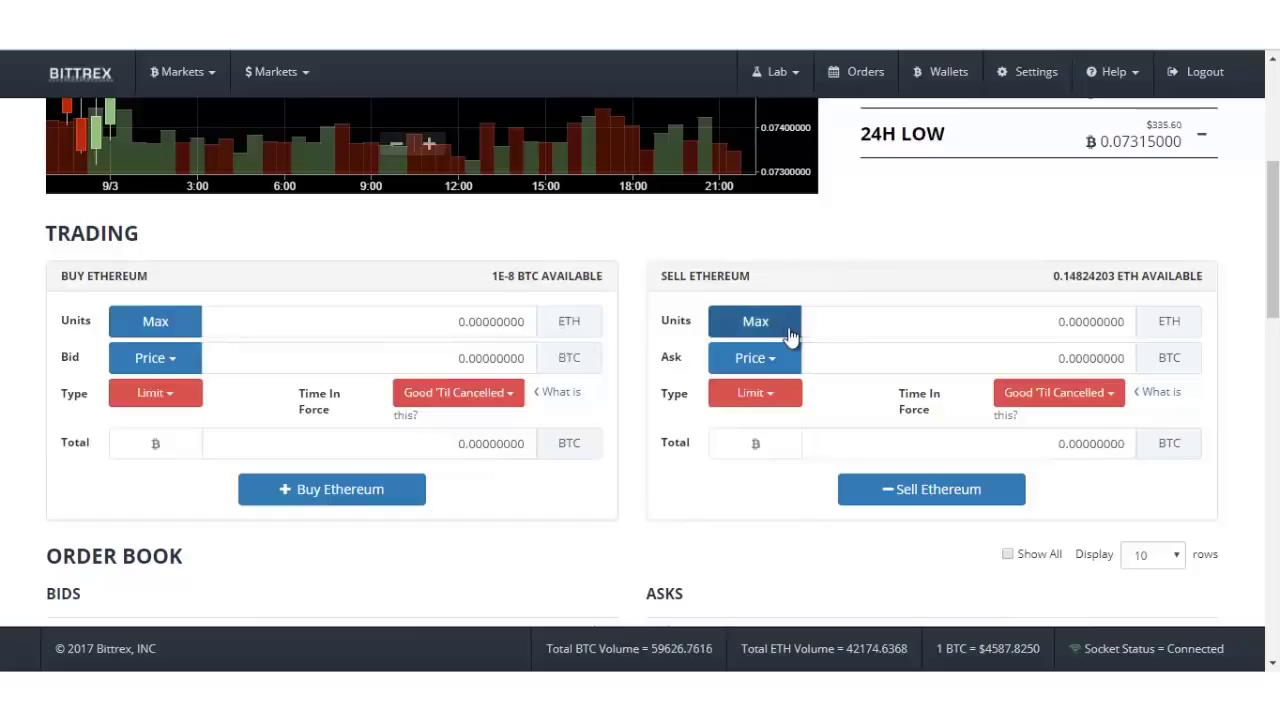
{"action": "scroll", "coordinate": [803, 337], "scroll_direction": "up", "scroll_amount": 2}
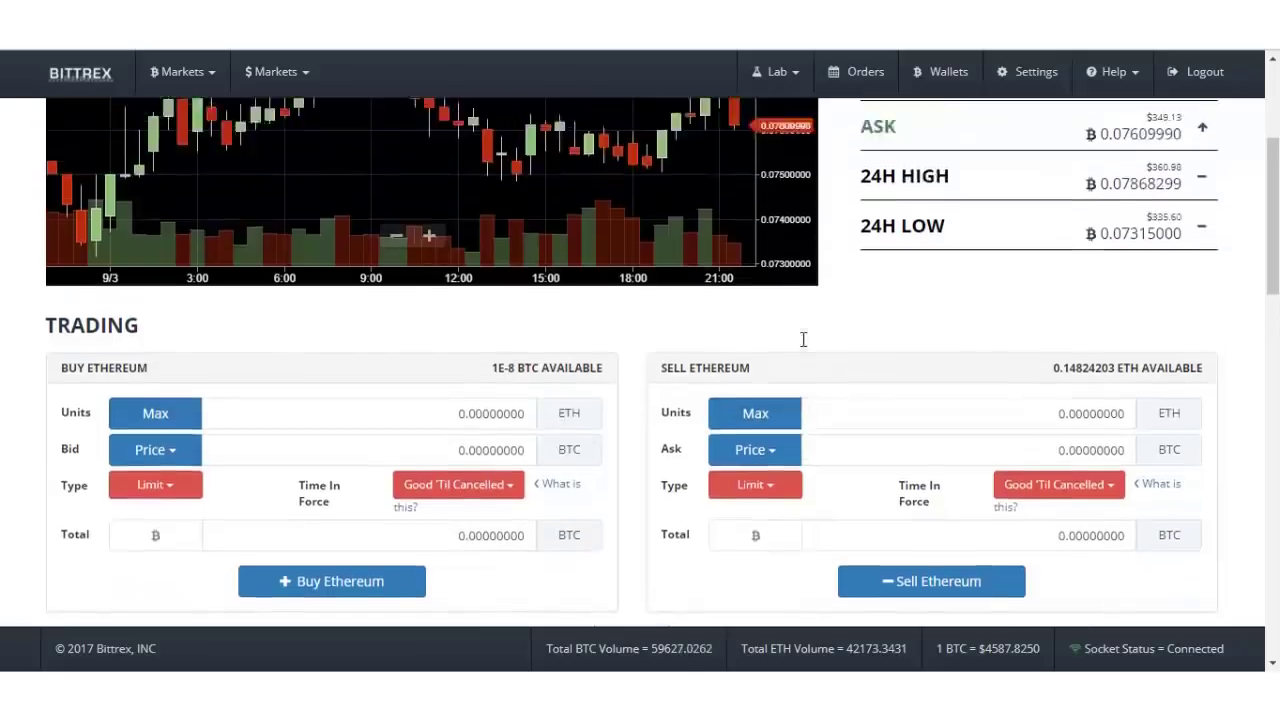
{"action": "scroll", "coordinate": [867, 379], "scroll_direction": "up", "scroll_amount": 2}
{"action": "scroll", "coordinate": [901, 390], "scroll_direction": "down", "scroll_amount": 3}
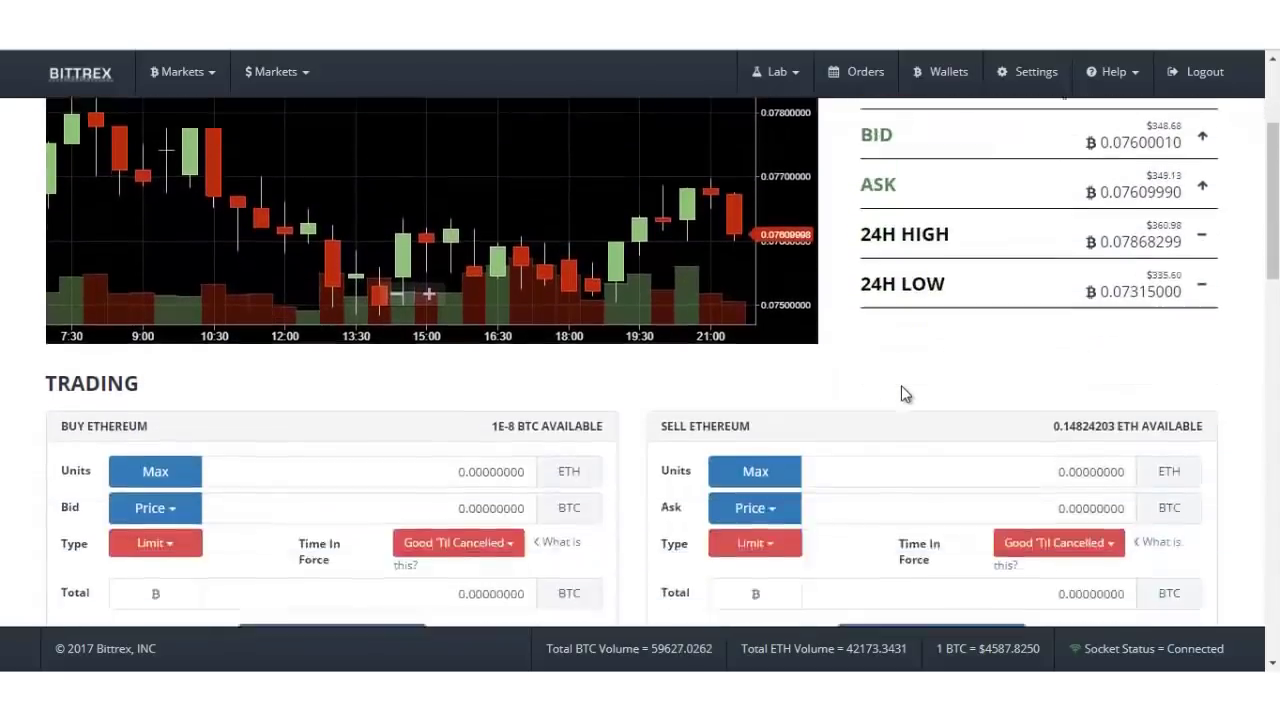
{"action": "scroll", "coordinate": [868, 320], "scroll_direction": "down", "scroll_amount": 1}
{"action": "scroll", "coordinate": [900, 360], "scroll_direction": "up", "scroll_amount": 3}
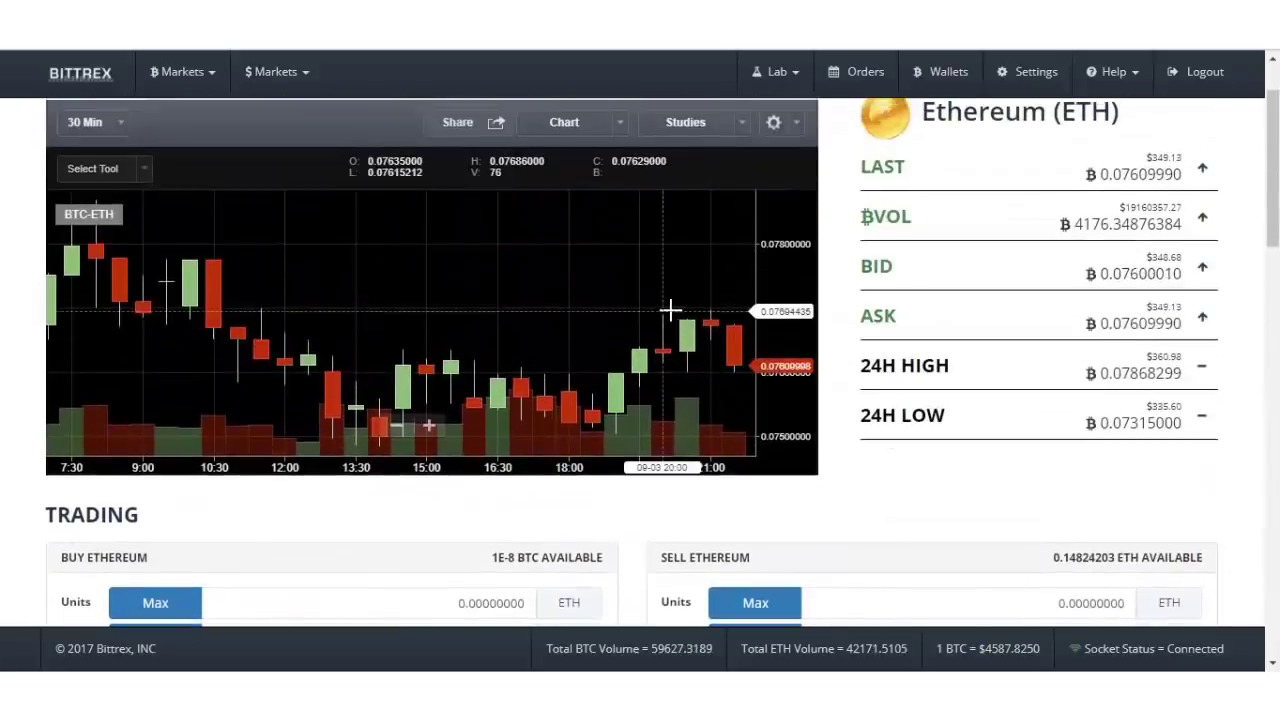
{"action": "scroll", "coordinate": [955, 366], "scroll_direction": "down", "scroll_amount": 5}
{"action": "scroll", "coordinate": [945, 364], "scroll_direction": "up", "scroll_amount": 1}
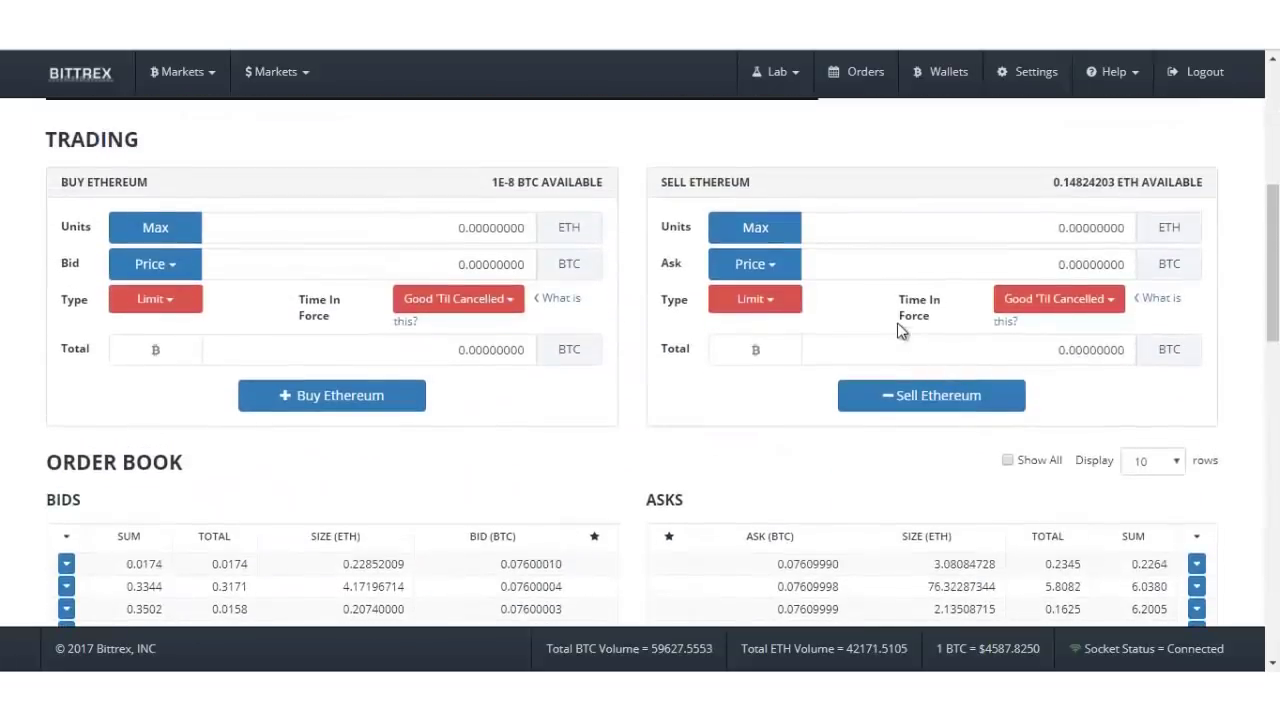
{"action": "left_click", "coordinate": [772, 233]}
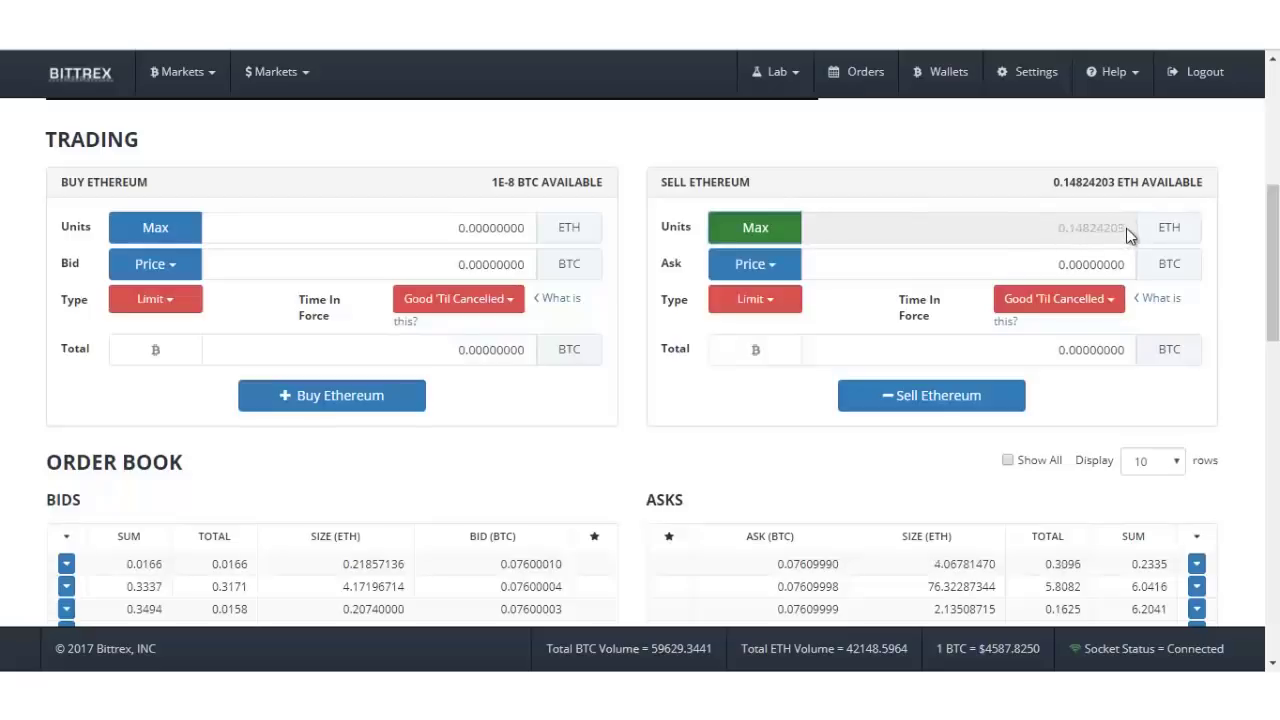
{"action": "left_click", "coordinate": [768, 272]}
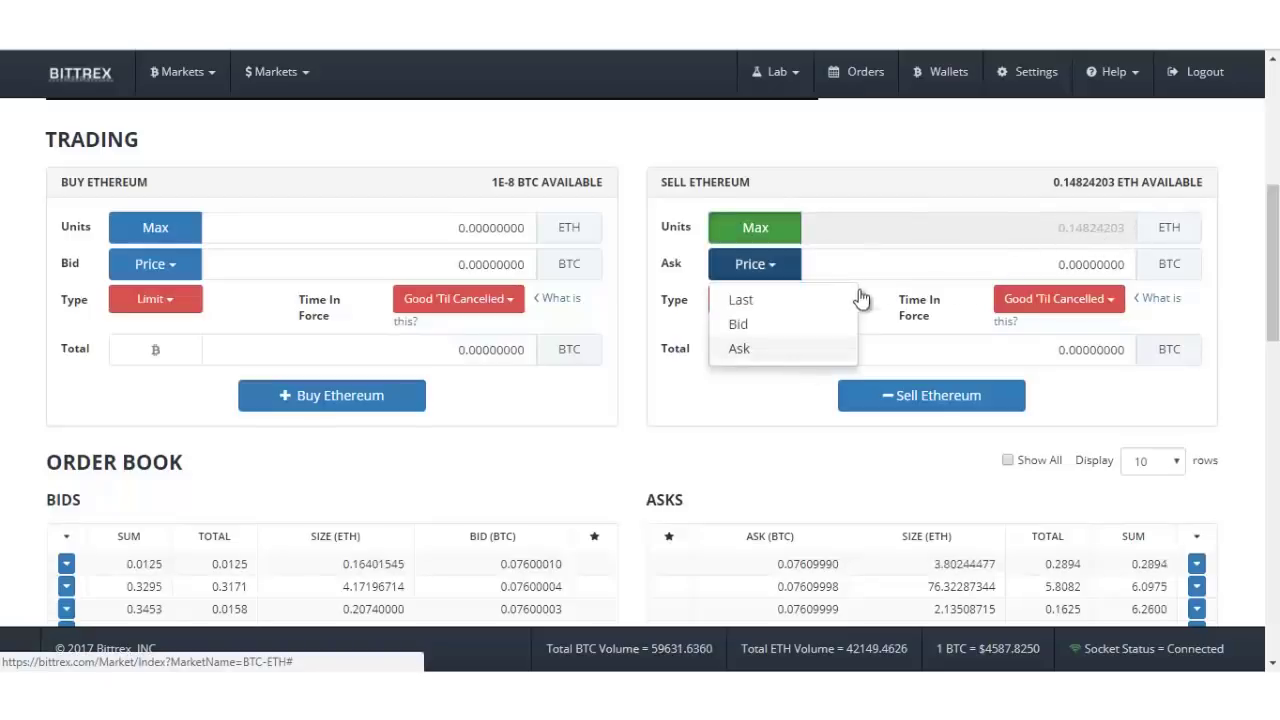
{"action": "left_click", "coordinate": [739, 324]}
Recheck the price choices and bid figure, keeping the 0.07600010 BTC ask.
{"action": "scroll", "coordinate": [757, 396], "scroll_direction": "up", "scroll_amount": 4}
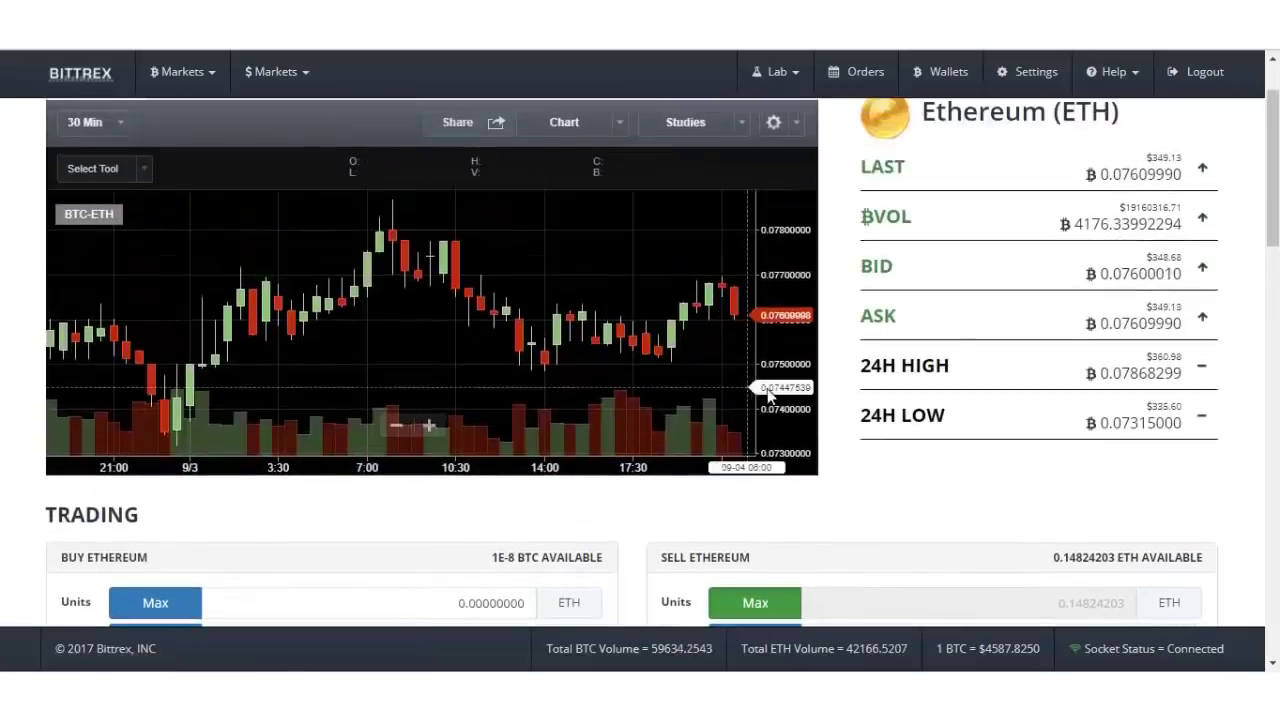
{"action": "scroll", "coordinate": [846, 394], "scroll_direction": "down", "scroll_amount": 3}
{"action": "left_click", "coordinate": [772, 362]}
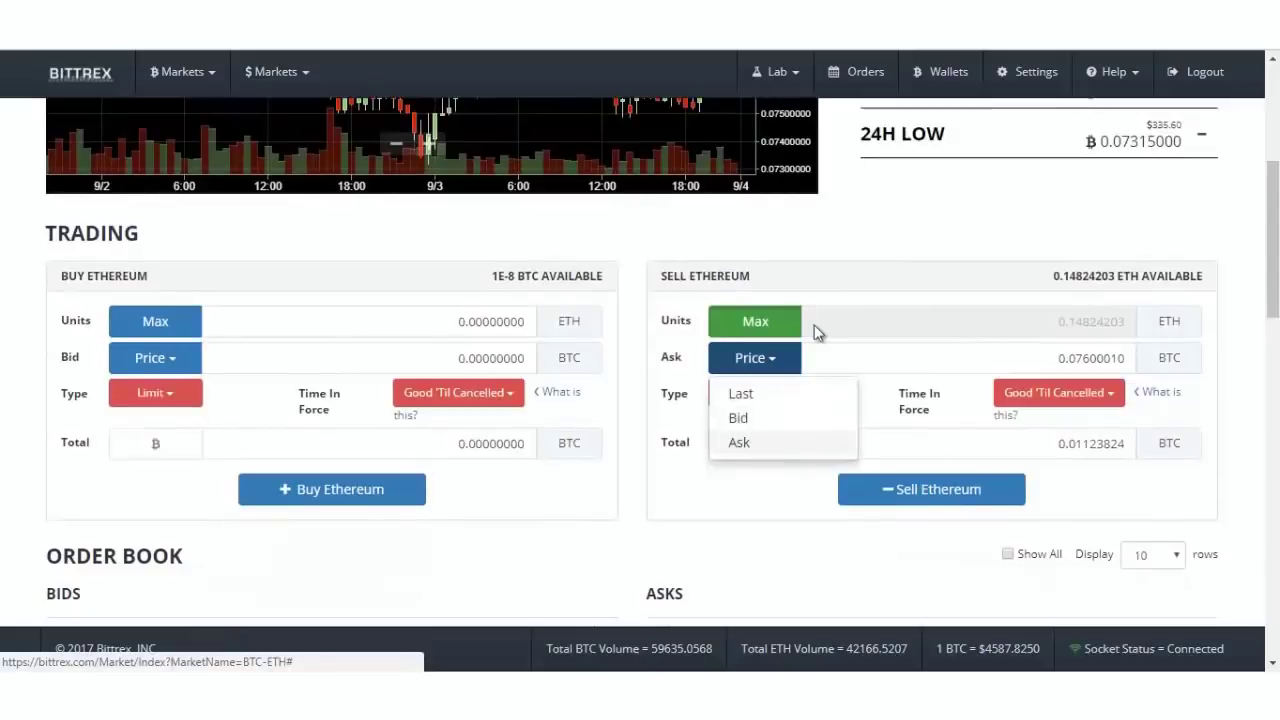
{"action": "left_click", "coordinate": [874, 189]}
{"action": "scroll", "coordinate": [920, 334], "scroll_direction": "up", "scroll_amount": 4}
{"action": "scroll", "coordinate": [913, 333], "scroll_direction": "down", "scroll_amount": 1}
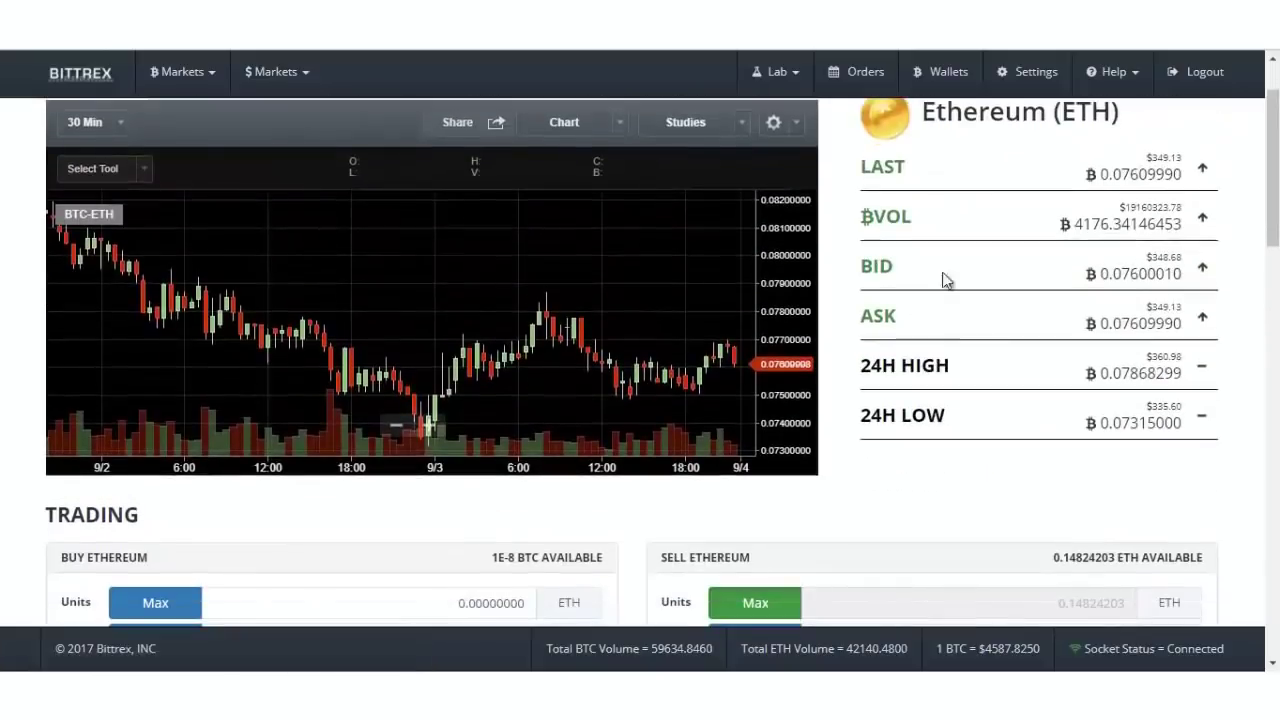
{"action": "left_click_drag", "start_coordinate": [1068, 277], "coordinate": [1203, 271]}
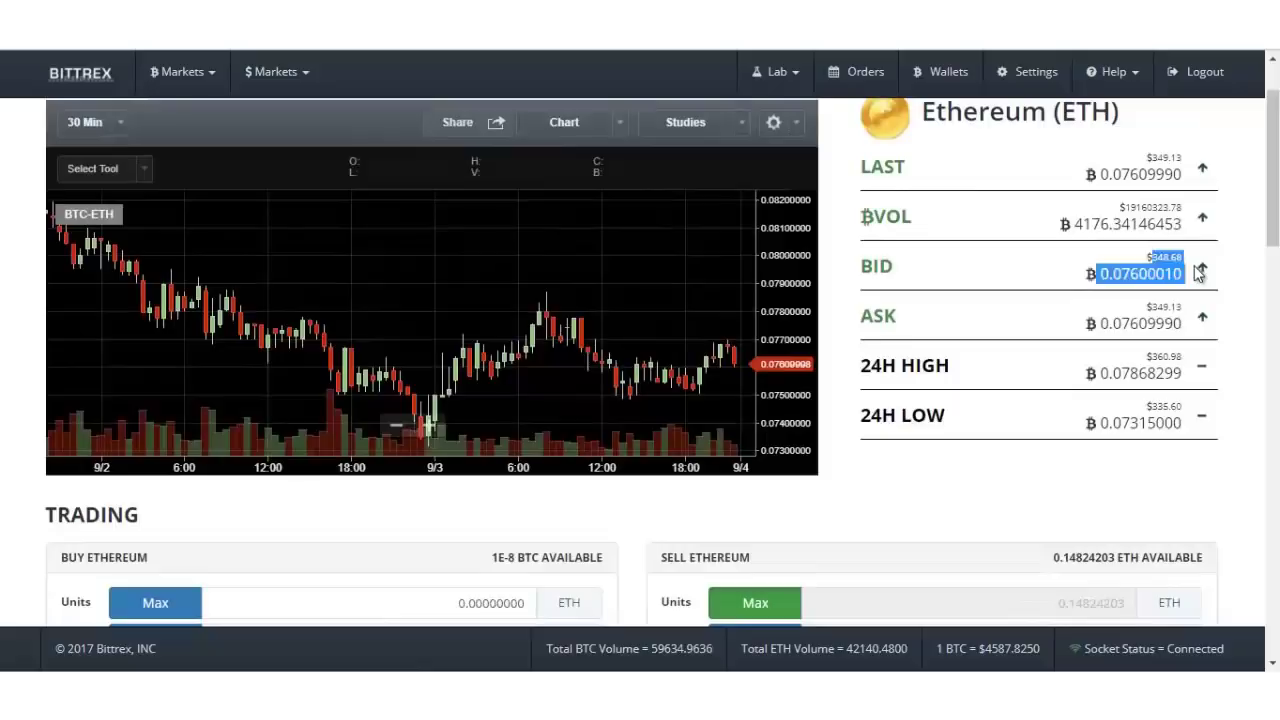
{"action": "left_click", "coordinate": [1201, 272]}
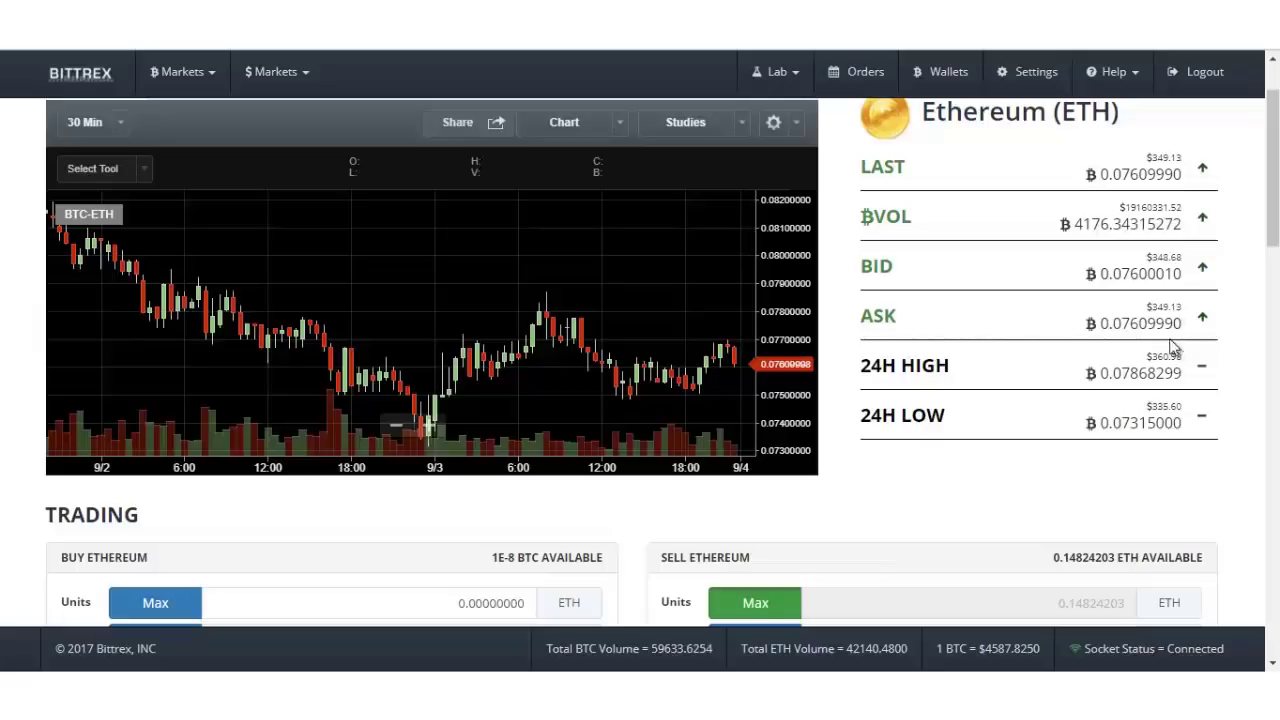
{"action": "scroll", "coordinate": [1083, 294], "scroll_direction": "down", "scroll_amount": 3}
Refresh the sell ask to the latest bid, 0.07600004 BTC, and check the total.
{"action": "left_click", "coordinate": [752, 362]}
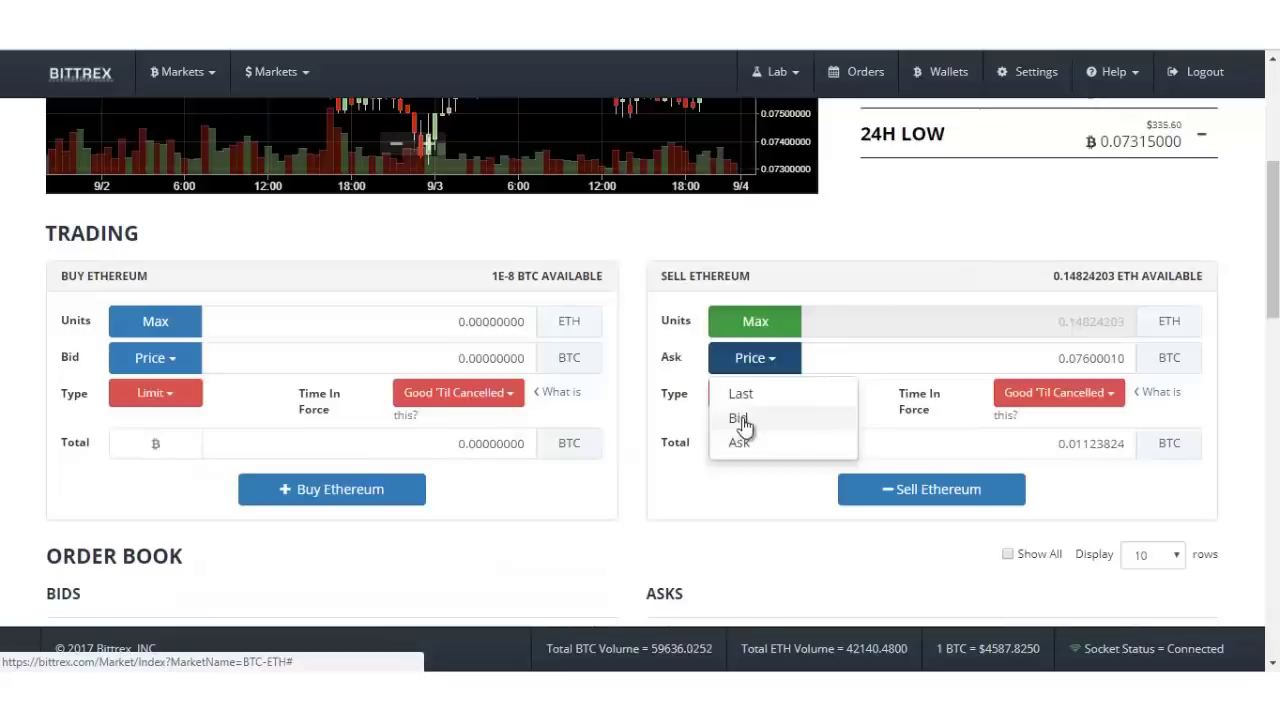
{"action": "left_click", "coordinate": [742, 424]}
{"action": "left_click_drag", "start_coordinate": [1010, 446], "coordinate": [1115, 437]}
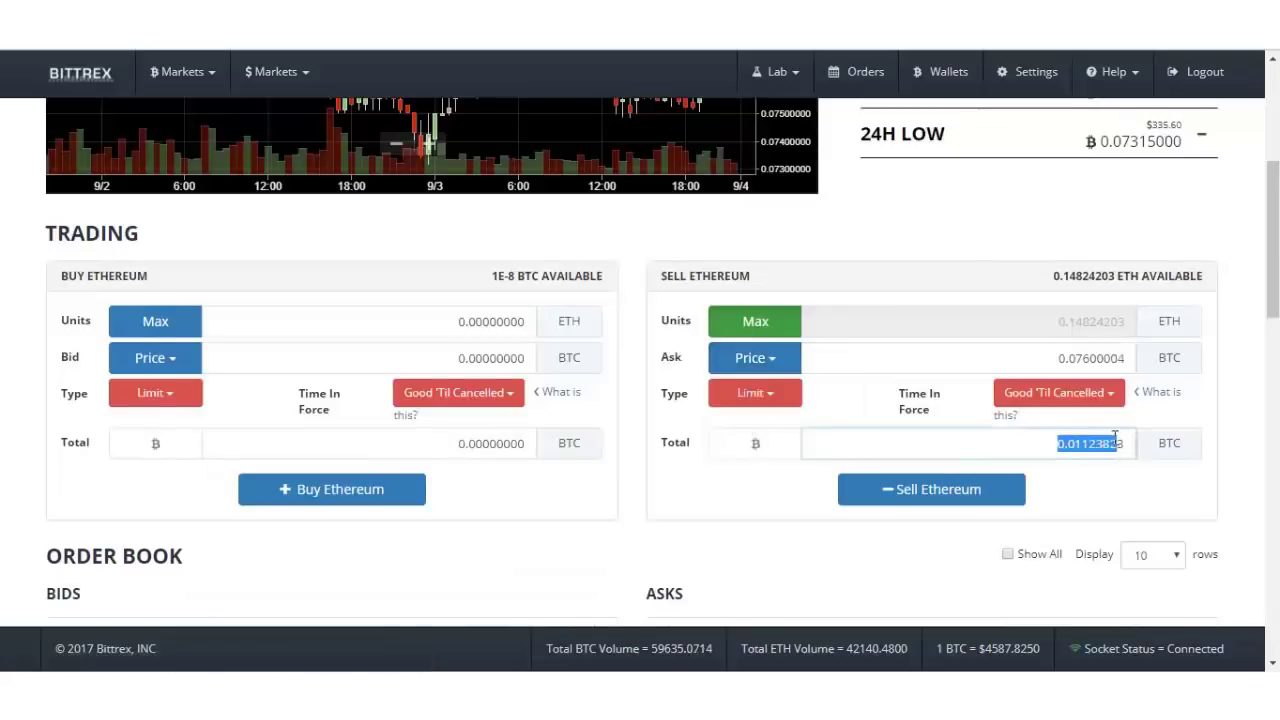
{"action": "left_click", "coordinate": [1133, 485]}
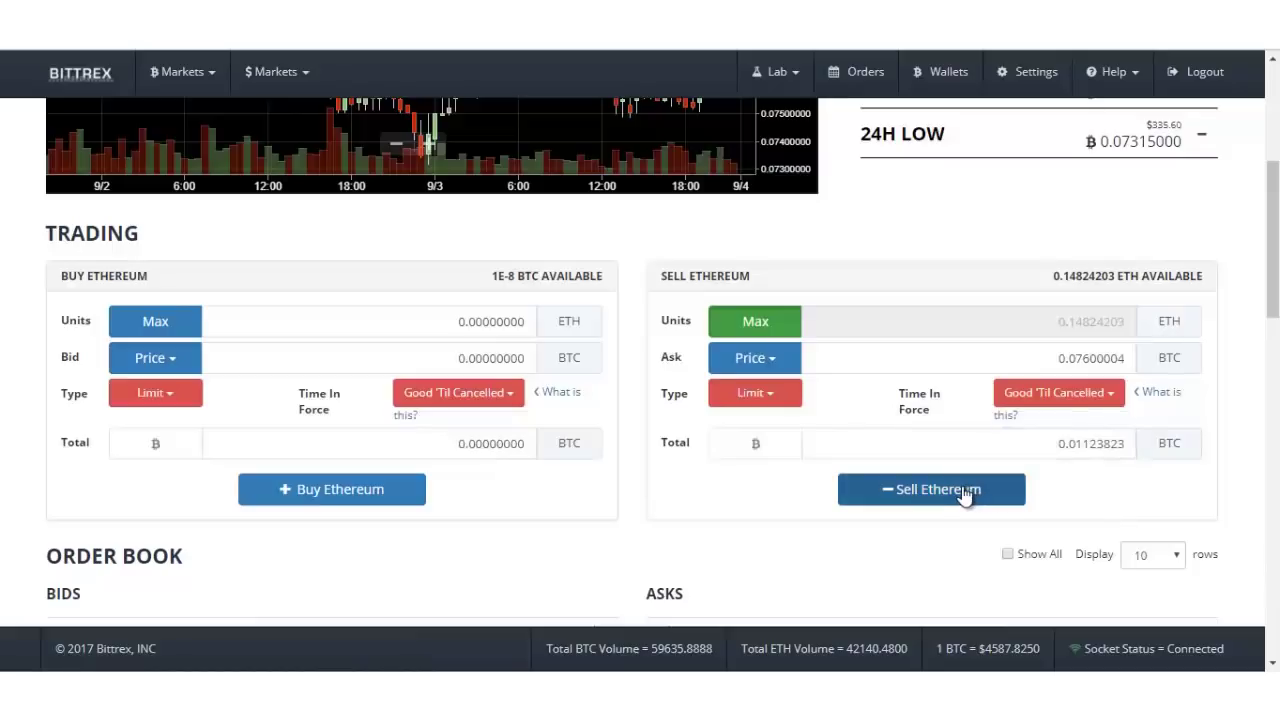
Turn off Max and set the sell amount to 0.01 ETH, totalling 0.00075810 BTC.
{"action": "left_click", "coordinate": [775, 325]}
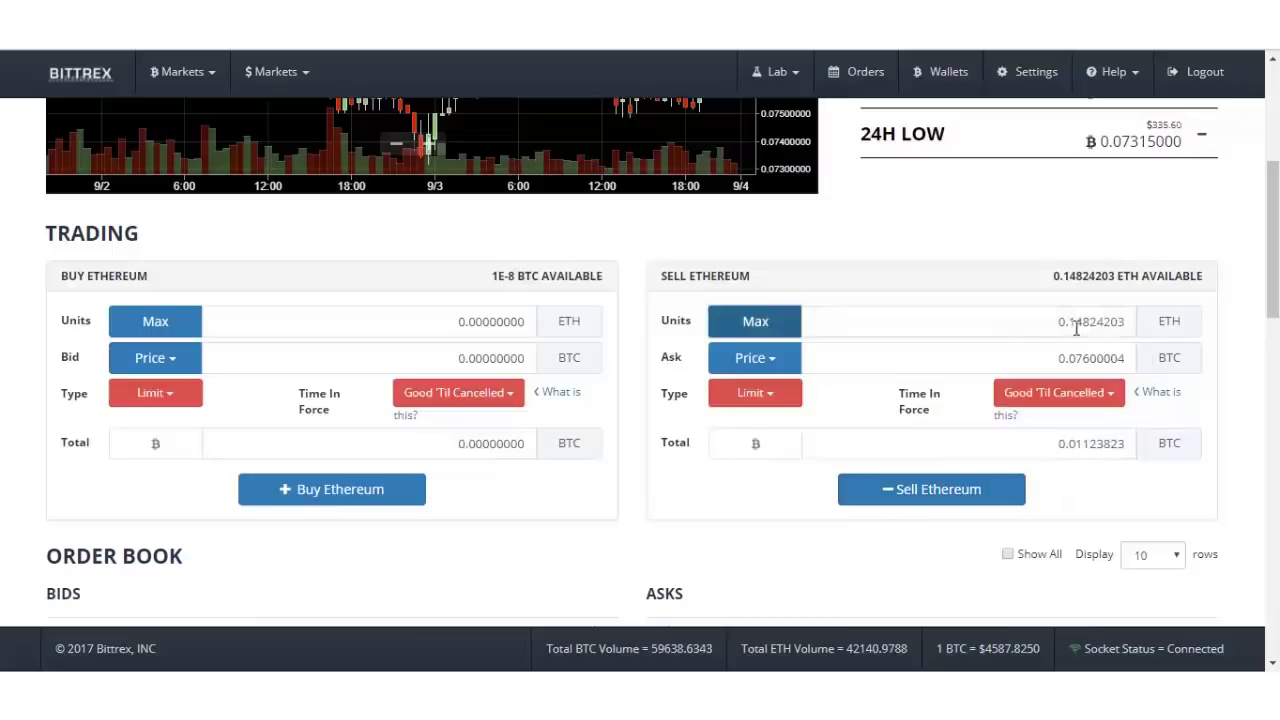
{"action": "left_click_drag", "start_coordinate": [1076, 330], "coordinate": [1128, 332]}
{"action": "key", "text": "BackSpace"}
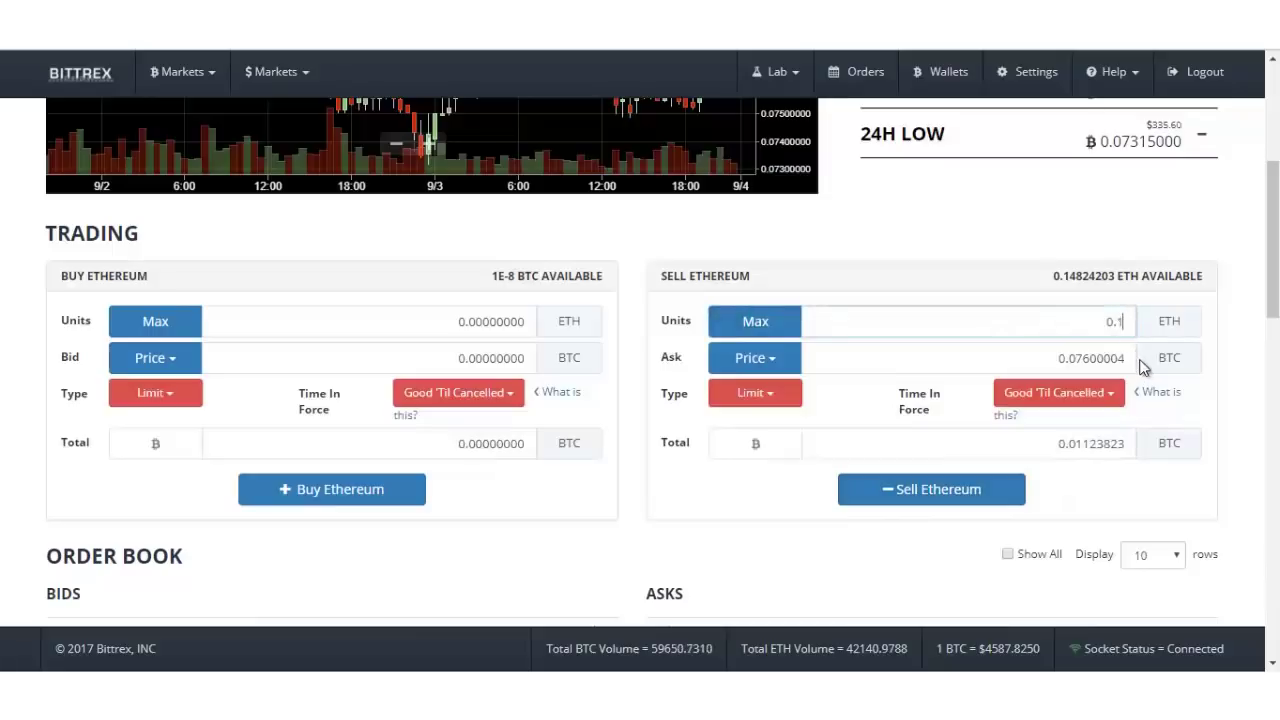
{"action": "key", "text": "BackSpace"}
{"action": "type", "text": "0"}
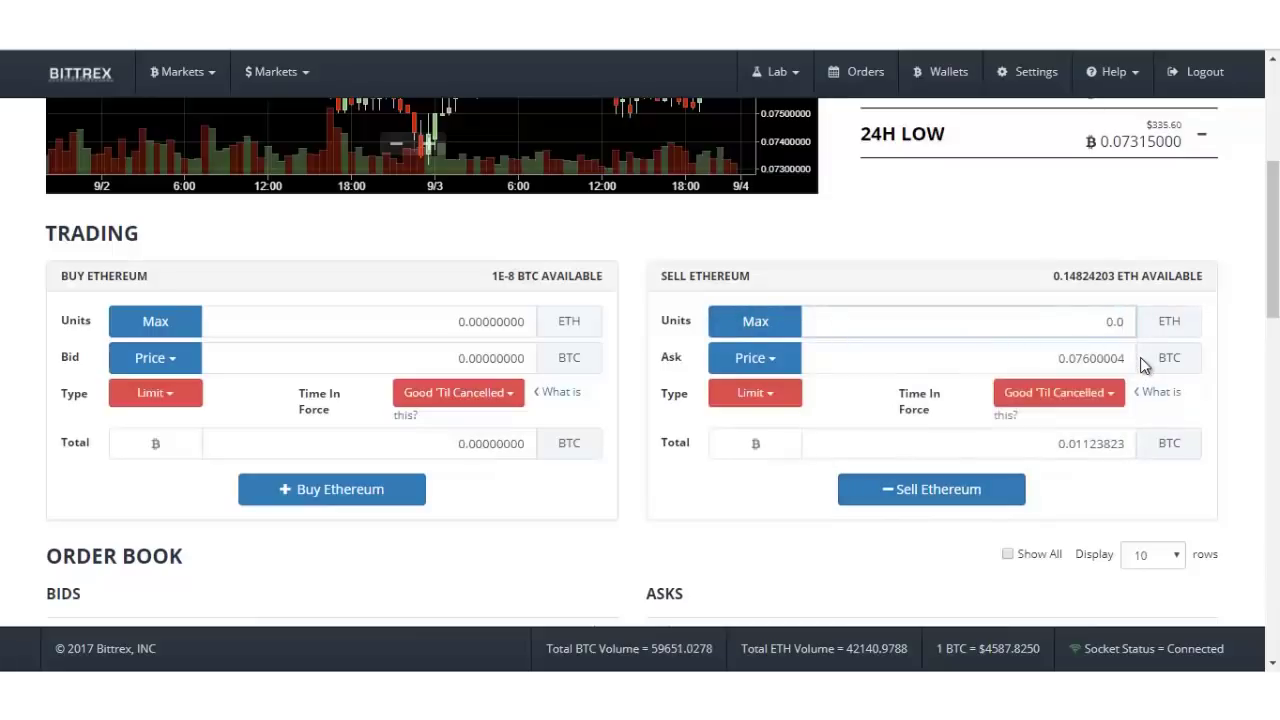
{"action": "type", "text": "1"}
{"action": "left_click", "coordinate": [1017, 360]}
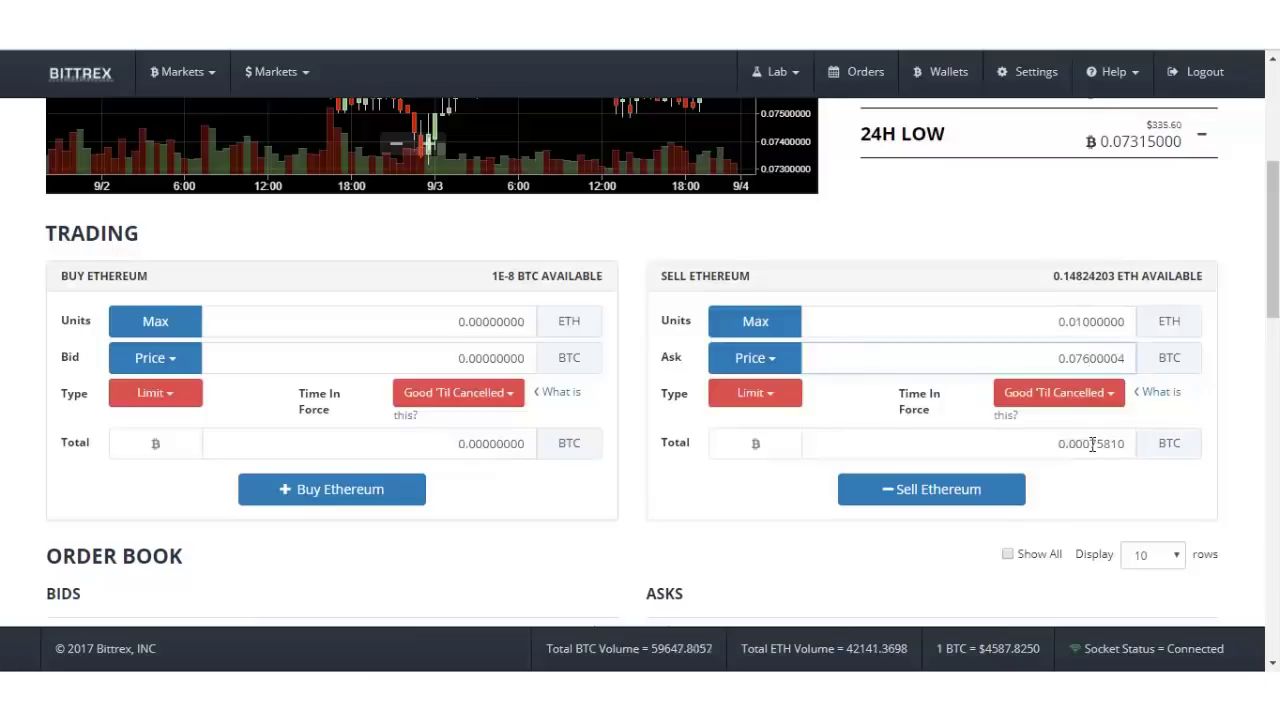
{"action": "left_click", "coordinate": [1071, 449]}
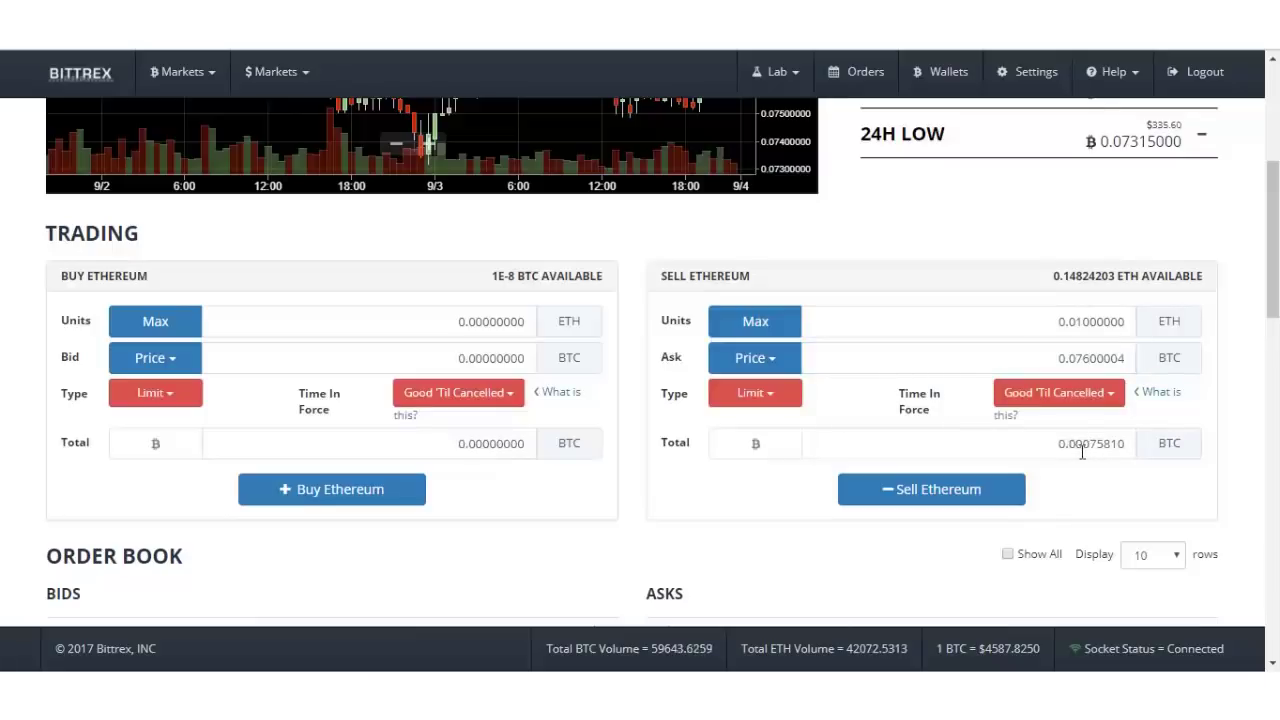
{"action": "left_click", "coordinate": [1089, 452]}
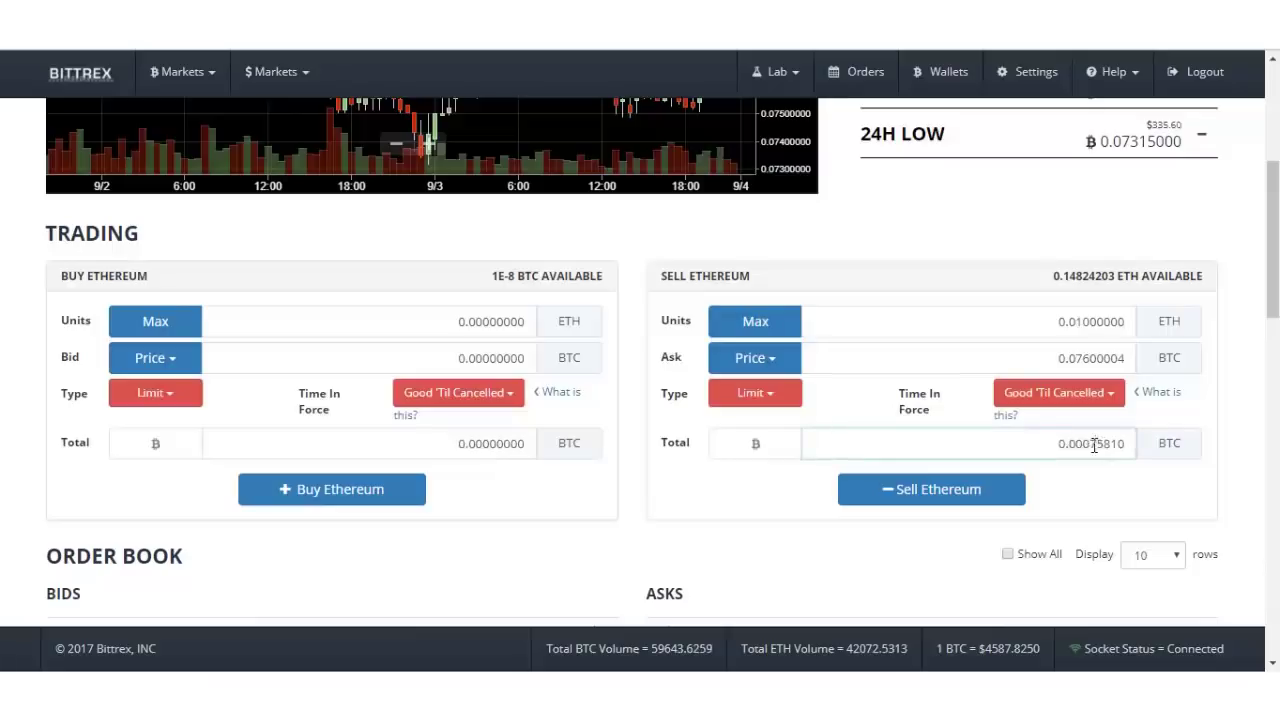
{"action": "left_click_drag", "start_coordinate": [1089, 452], "coordinate": [1100, 456]}
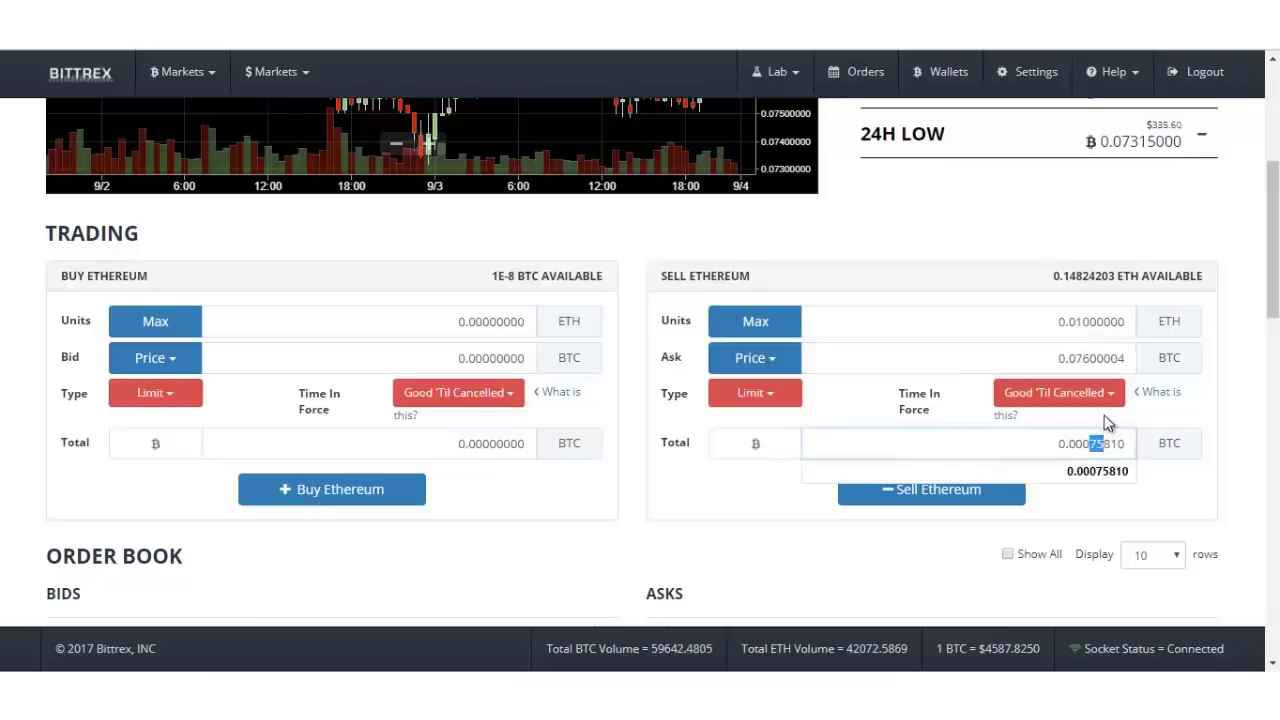